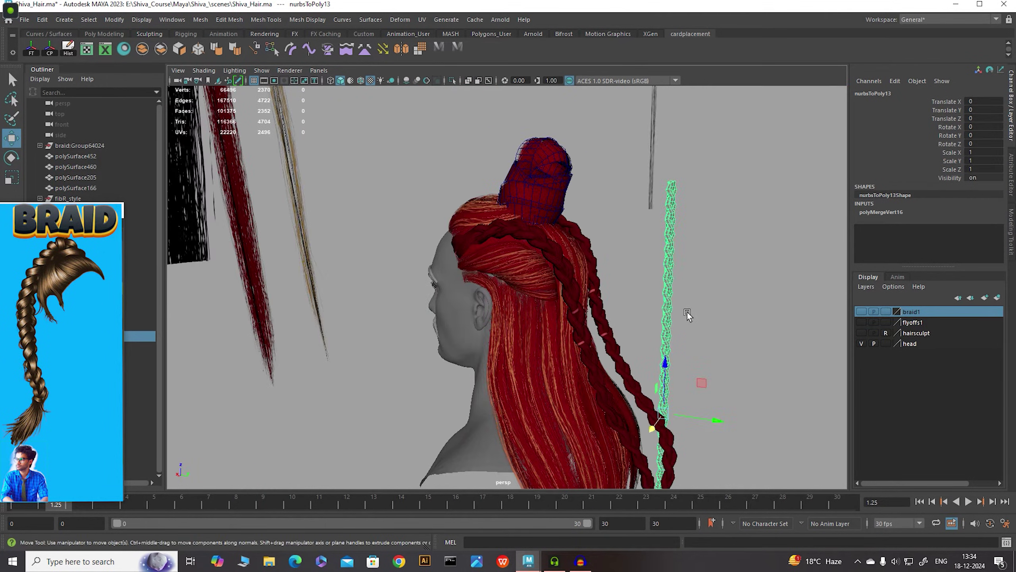
Examine the two mirrored braids lying over the back of the hair
{"action": "left_click", "coordinate": [546, 286]}
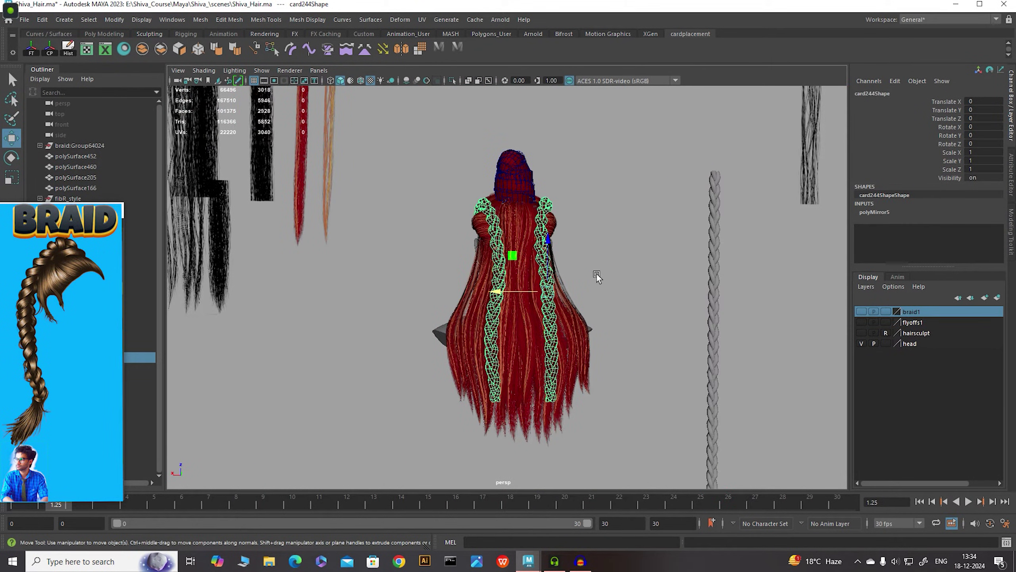
{"action": "scroll", "coordinate": [633, 308], "scroll_direction": "up", "scroll_amount": 5}
{"action": "middle_click_drag", "start_coordinate": [635, 288], "coordinate": [615, 345], "text": "alt"}
{"action": "left_click_drag", "start_coordinate": [616, 348], "coordinate": [652, 323], "text": "alt"}
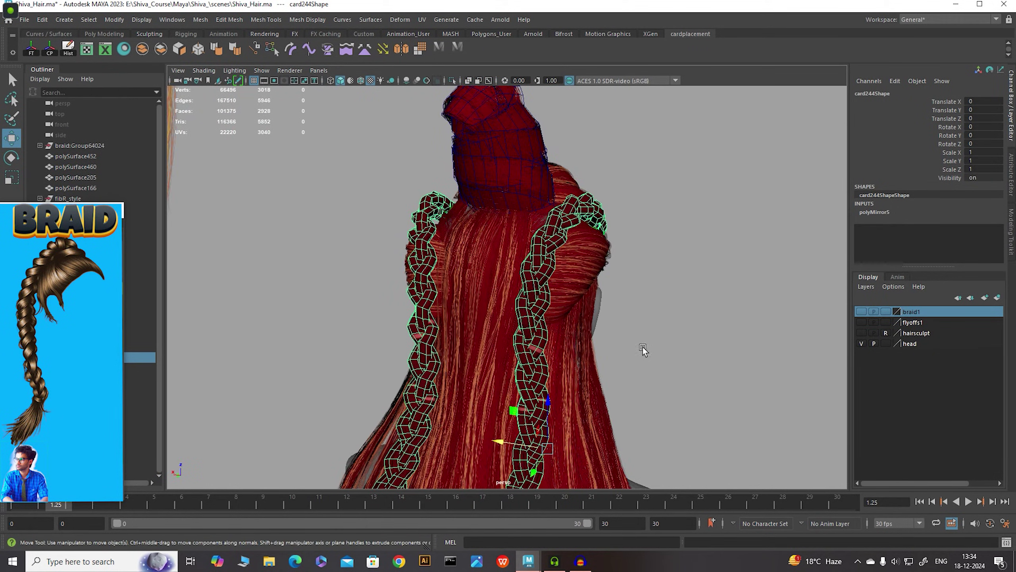
{"action": "middle_click_drag", "start_coordinate": [645, 350], "coordinate": [625, 219], "text": "alt"}
{"action": "scroll", "coordinate": [669, 342], "scroll_direction": "down", "scroll_amount": 5}
{"action": "middle_click_drag", "start_coordinate": [610, 334], "coordinate": [523, 215], "text": "alt"}
Examine the straight braid mesh beside the head in the perspective and front views
{"action": "left_click", "coordinate": [671, 303]}
{"action": "scroll", "coordinate": [516, 293], "scroll_direction": "down", "scroll_amount": 5}
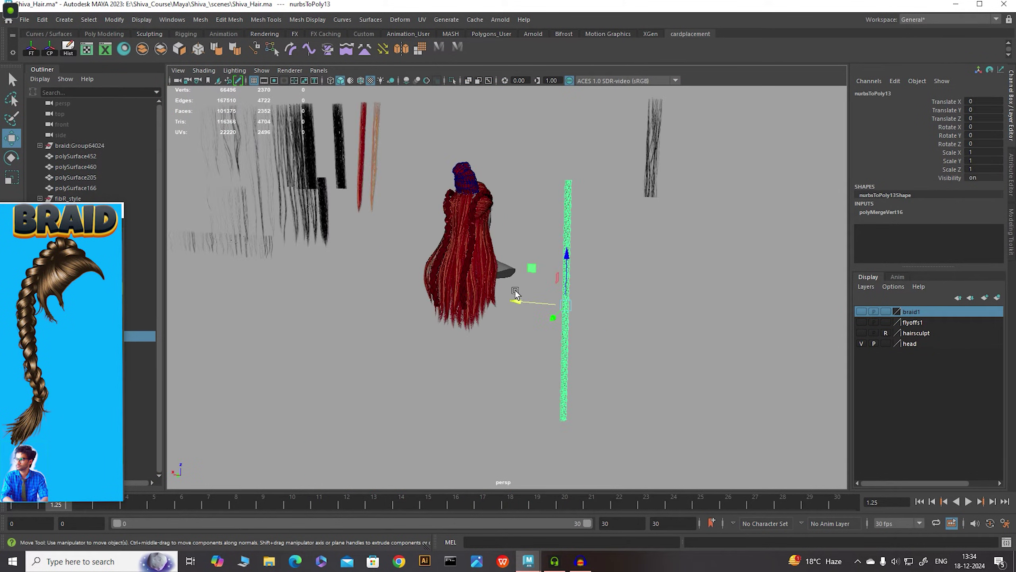
{"action": "middle_click_drag", "start_coordinate": [579, 340], "coordinate": [627, 196], "text": "alt"}
{"action": "right_click_drag", "start_coordinate": [695, 313], "coordinate": [568, 303], "text": "alt"}
{"action": "key", "text": "space"}
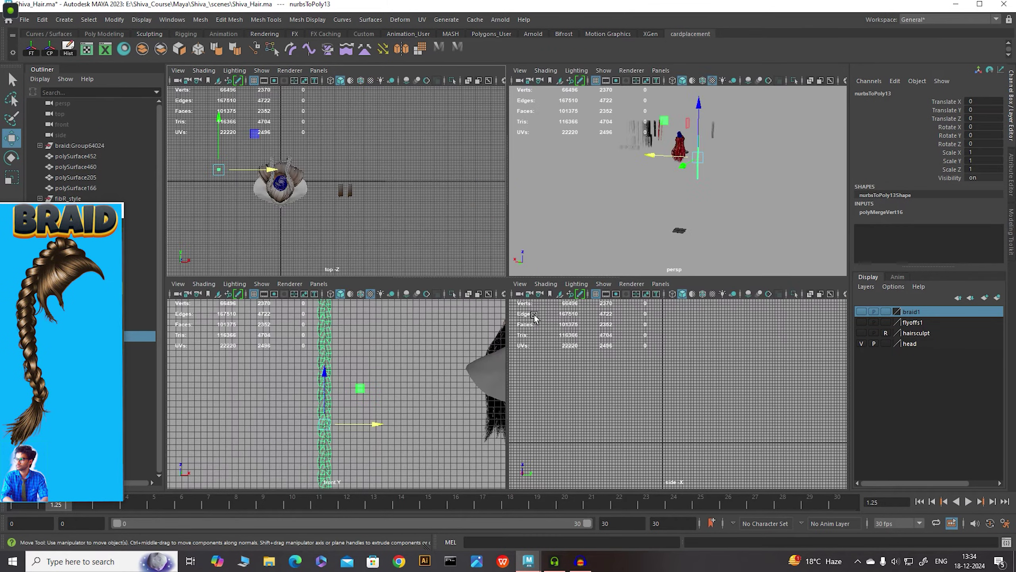
{"action": "key", "text": "space"}
{"action": "scroll", "coordinate": [333, 351], "scroll_direction": "down", "scroll_amount": 3}
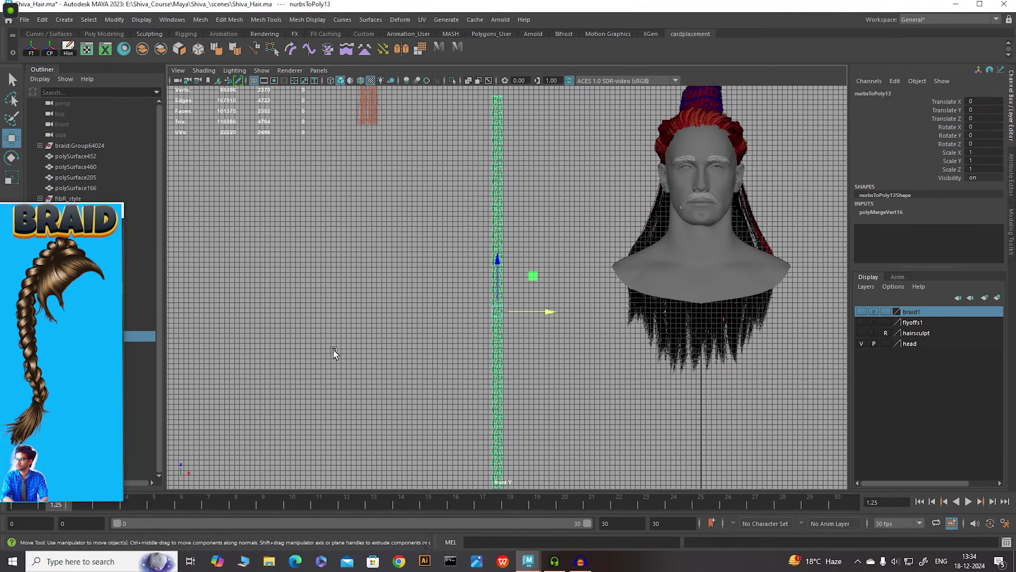
{"action": "scroll", "coordinate": [572, 369], "scroll_direction": "up", "scroll_amount": 5}
{"action": "scroll", "coordinate": [572, 367], "scroll_direction": "down", "scroll_amount": 3}
{"action": "middle_click_drag", "start_coordinate": [572, 366], "coordinate": [462, 179], "text": "alt"}
{"action": "middle_click_drag", "start_coordinate": [510, 392], "coordinate": [551, 220], "text": "alt"}
{"action": "middle_click_drag", "start_coordinate": [556, 372], "coordinate": [509, 272], "text": "alt"}
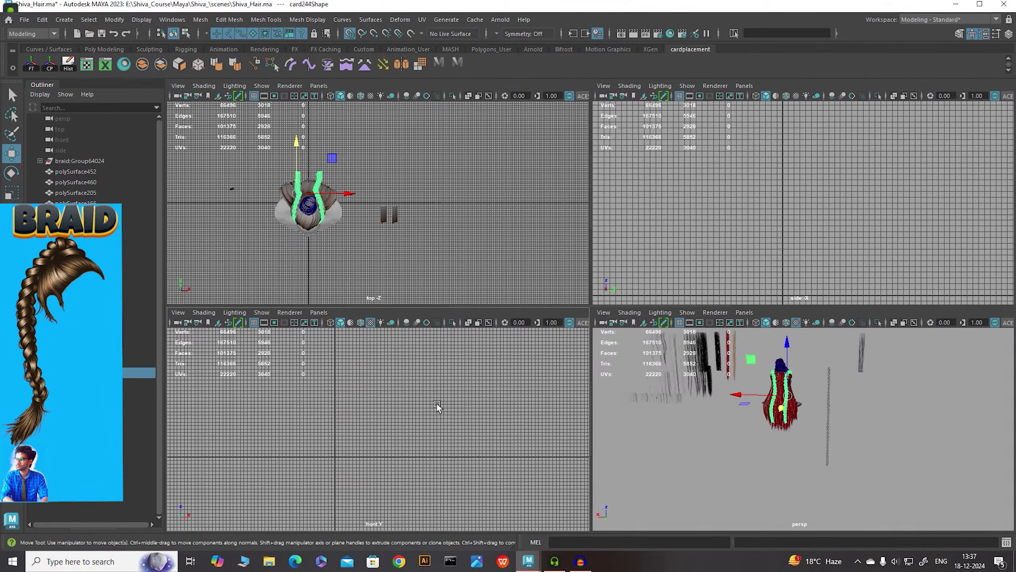
Start an EP curve at the grid origin in the maximized front view
{"action": "key", "text": "space"}
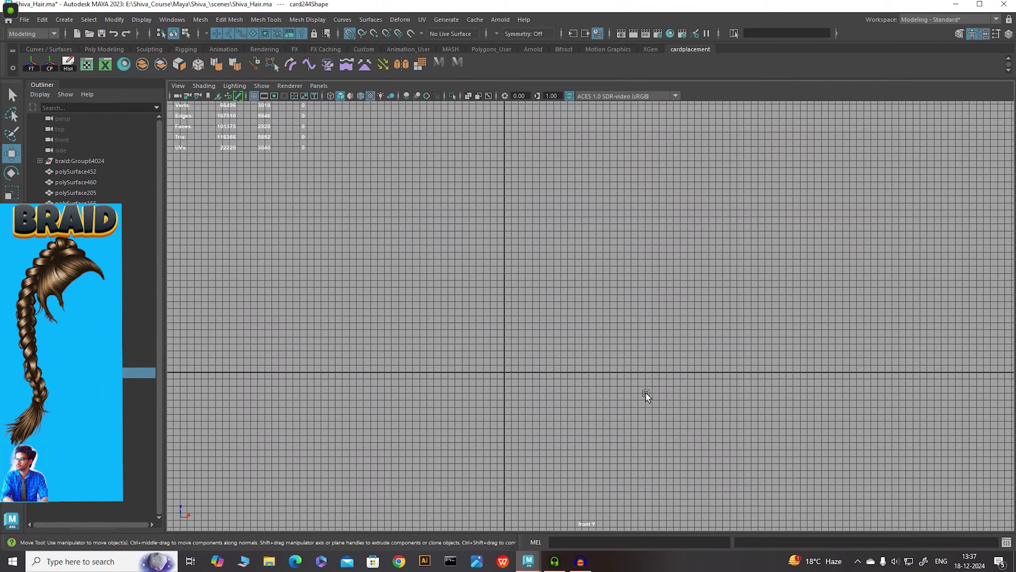
{"action": "scroll", "coordinate": [647, 397], "scroll_direction": "down", "scroll_amount": 1}
{"action": "scroll", "coordinate": [553, 283], "scroll_direction": "up", "scroll_amount": 4}
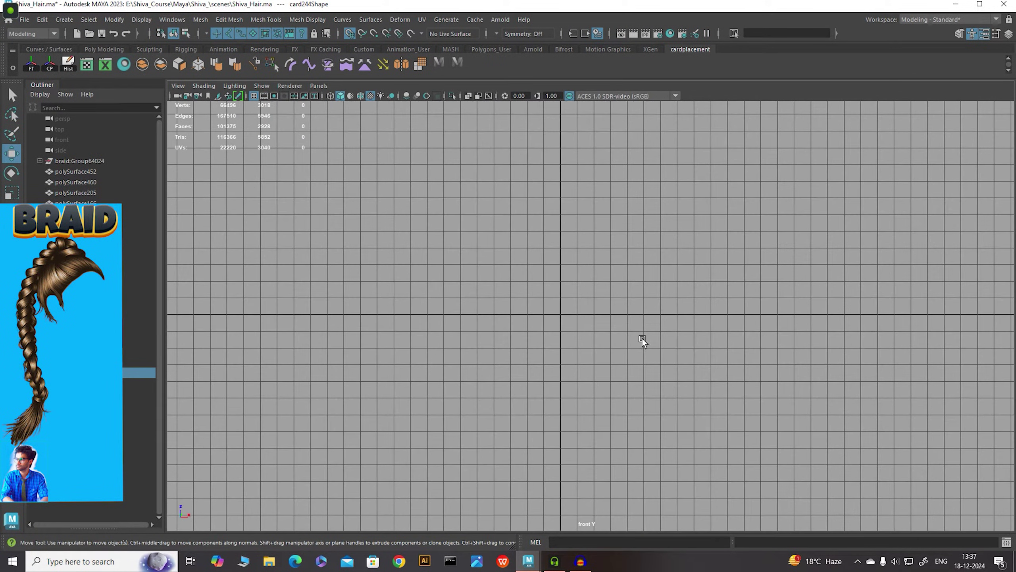
{"action": "scroll", "coordinate": [649, 324], "scroll_direction": "up", "scroll_amount": 2}
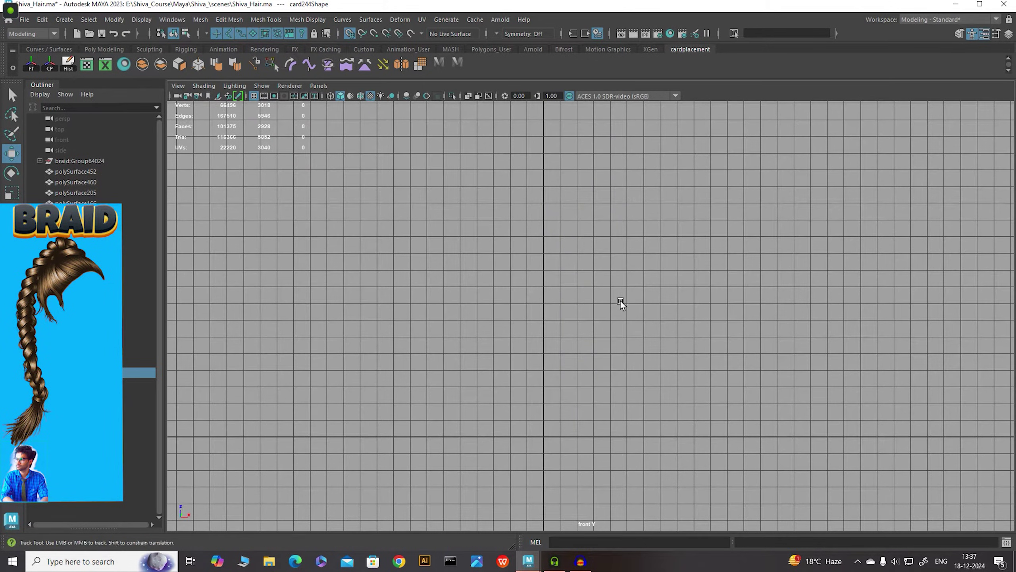
{"action": "scroll", "coordinate": [614, 332], "scroll_direction": "up", "scroll_amount": 2}
{"action": "left_click", "coordinate": [49, 49]}
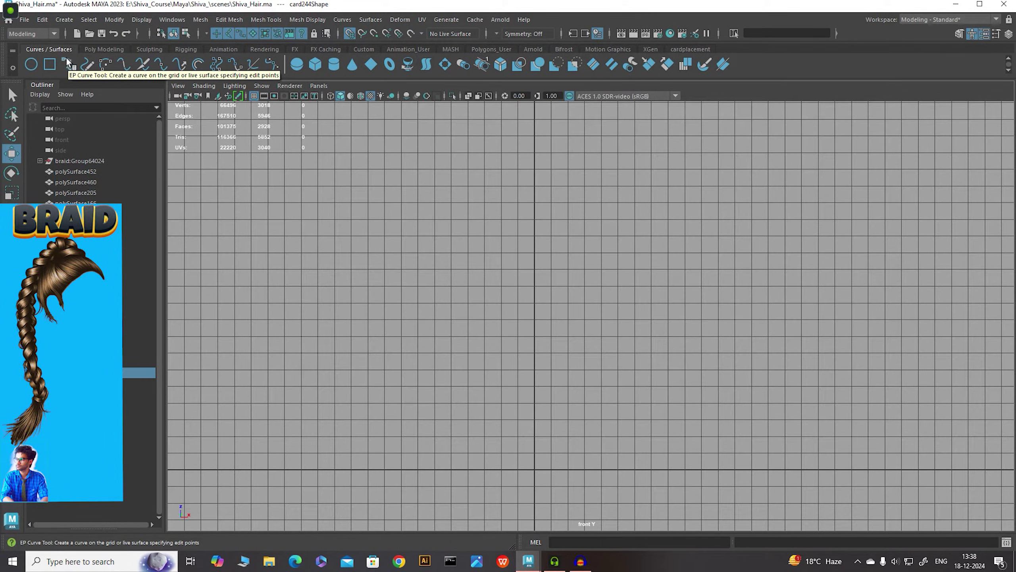
{"action": "left_click", "coordinate": [67, 57]}
{"action": "middle_click_drag", "start_coordinate": [619, 381], "coordinate": [586, 319], "text": "alt"}
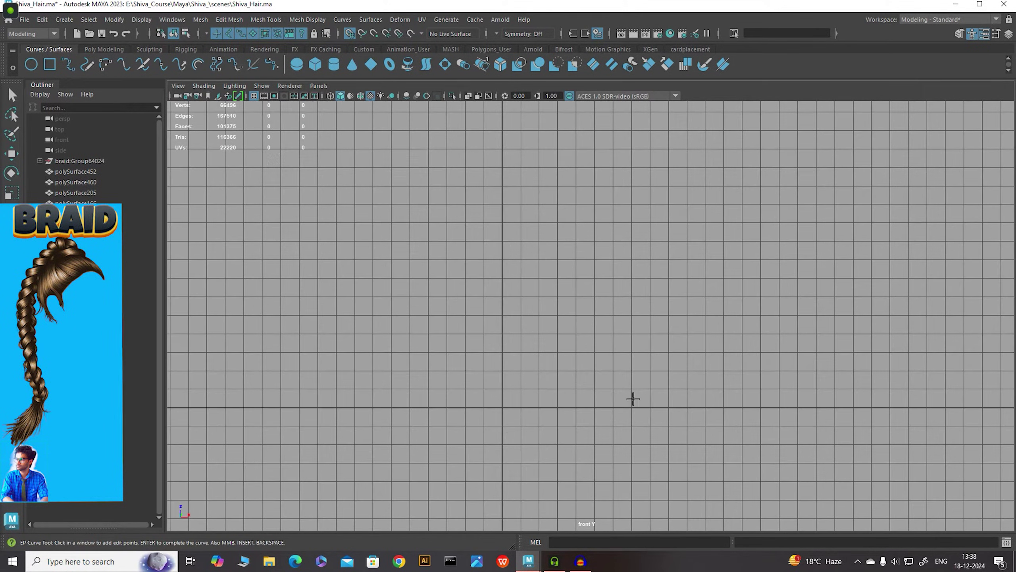
{"action": "left_click", "coordinate": [502, 408]}
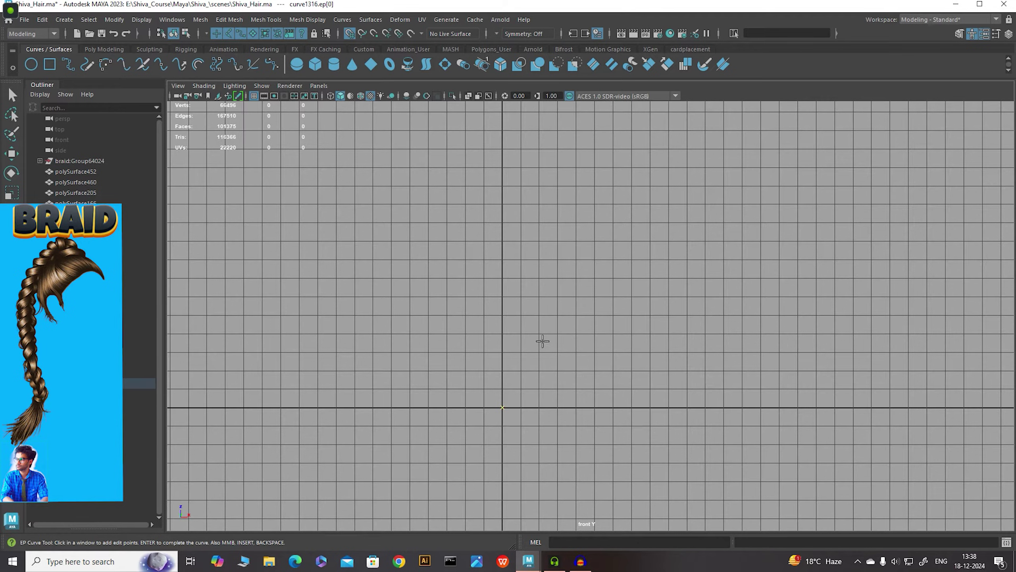
Add edit points one square left at heights 3 and 6, on the vertical axis at 9, and one square right at 12
{"action": "middle_click_drag", "start_coordinate": [540, 341], "coordinate": [566, 357], "text": "alt"}
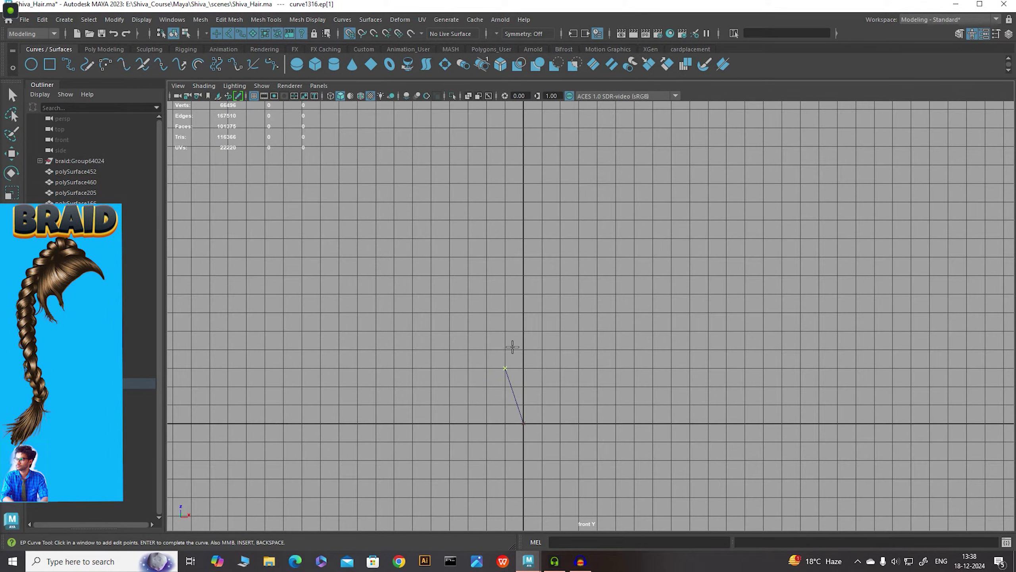
{"action": "left_click", "coordinate": [505, 313]}
{"action": "left_click", "coordinate": [523, 256]}
{"action": "middle_click_drag", "start_coordinate": [531, 261], "coordinate": [518, 337], "text": "alt"}
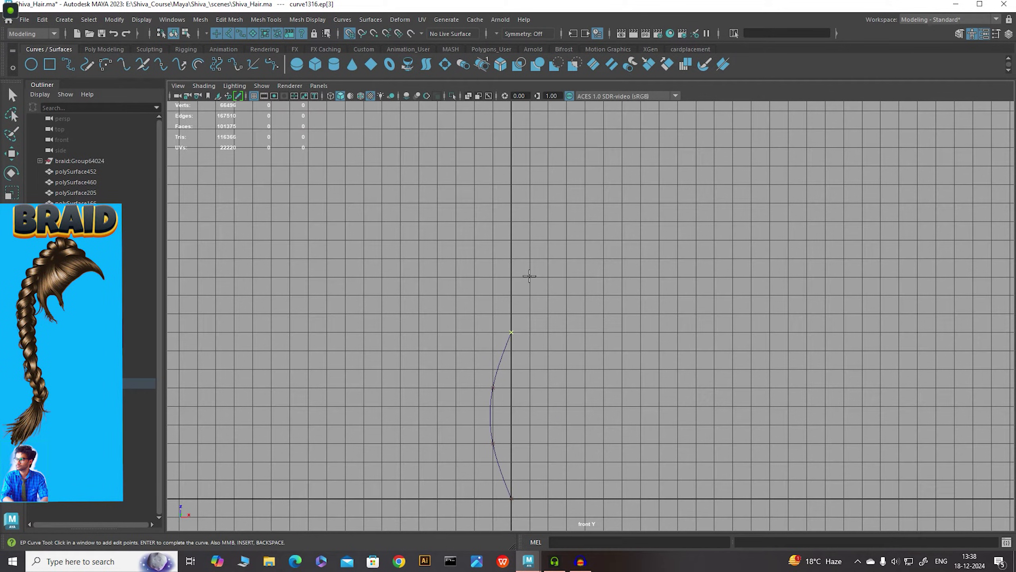
{"action": "left_click", "coordinate": [530, 277]}
Try extending the wave upward from a single-point right bulge, placing edit points every three grid squares up to the vertical axis
{"action": "left_click", "coordinate": [512, 220]}
{"action": "middle_click_drag", "start_coordinate": [523, 231], "coordinate": [526, 341], "text": "alt"}
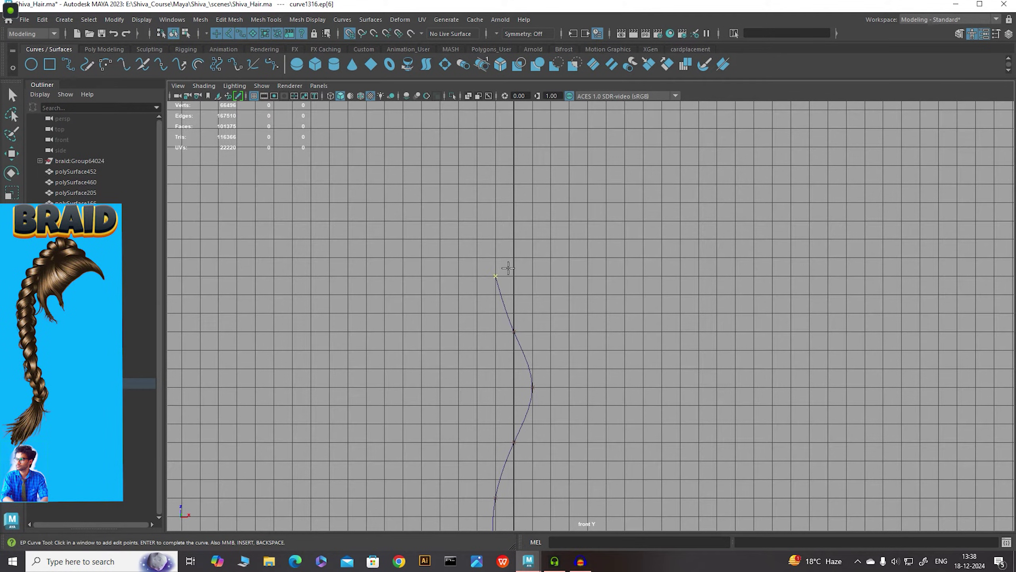
{"action": "left_click", "coordinate": [495, 221]}
{"action": "middle_click_drag", "start_coordinate": [513, 224], "coordinate": [508, 300], "text": "alt"}
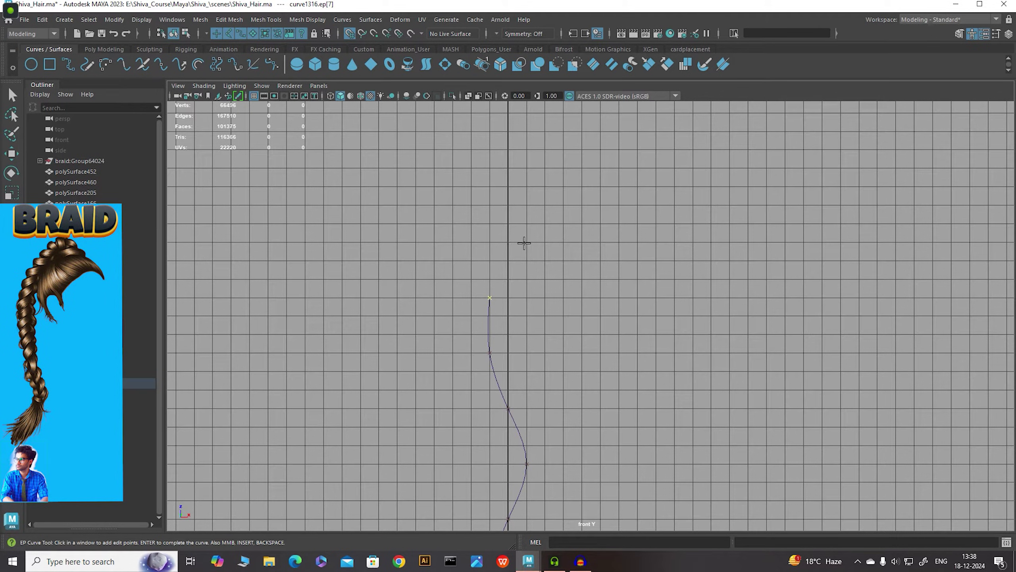
{"action": "left_click", "coordinate": [509, 242]}
{"action": "middle_click_drag", "start_coordinate": [519, 245], "coordinate": [521, 299], "text": "alt"}
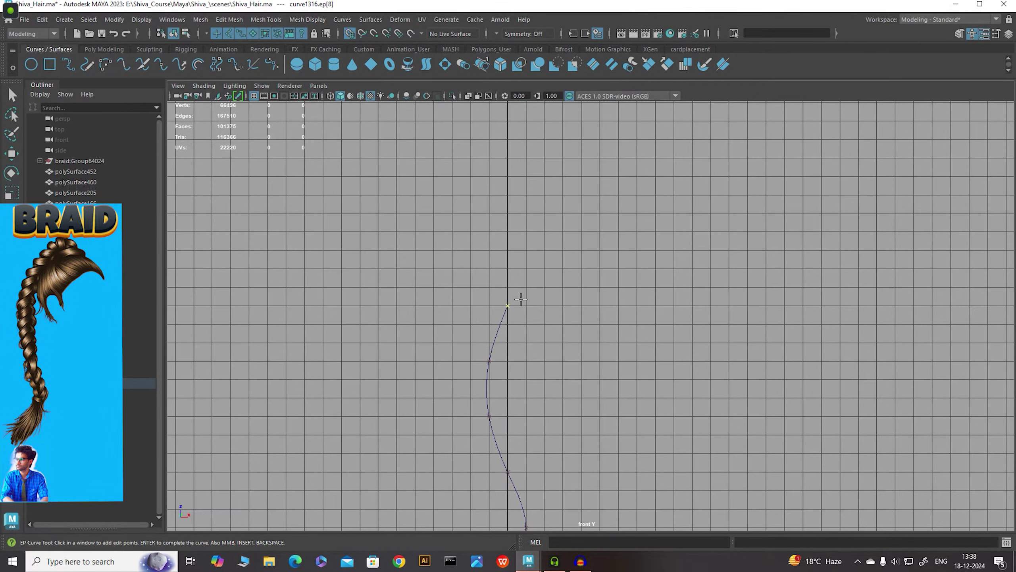
{"action": "left_click", "coordinate": [528, 250]}
{"action": "middle_click_drag", "start_coordinate": [528, 250], "coordinate": [525, 311], "text": "alt"}
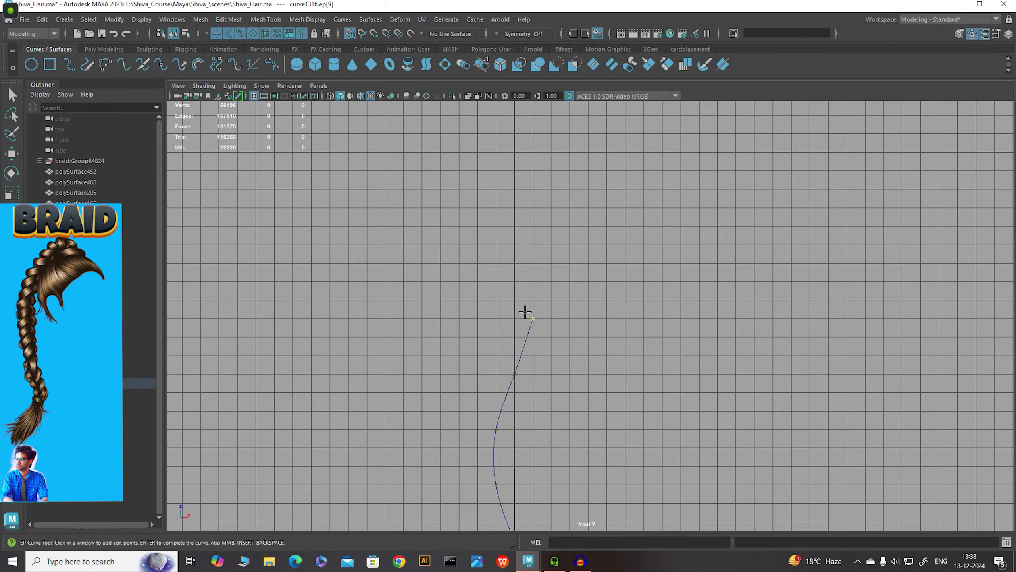
{"action": "left_click", "coordinate": [533, 263]}
{"action": "left_click", "coordinate": [516, 211]}
{"action": "scroll", "coordinate": [576, 268], "scroll_direction": "down", "scroll_amount": 2}
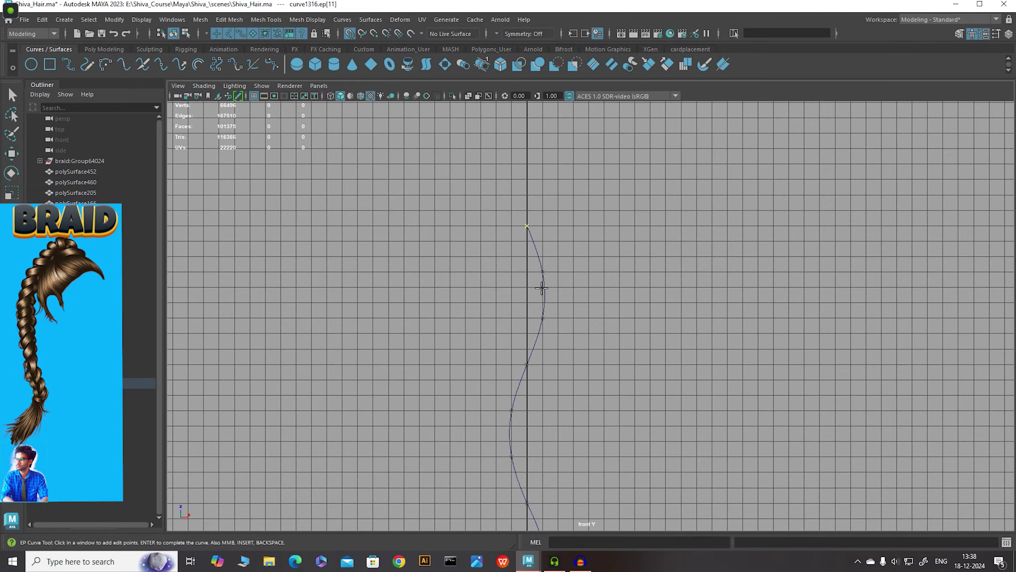
{"action": "right_click_drag", "start_coordinate": [593, 313], "coordinate": [503, 278], "text": "alt"}
{"action": "middle_click_drag", "start_coordinate": [680, 393], "coordinate": [638, 300], "text": "alt"}
{"action": "right_click_drag", "start_coordinate": [637, 299], "coordinate": [532, 238], "text": "alt"}
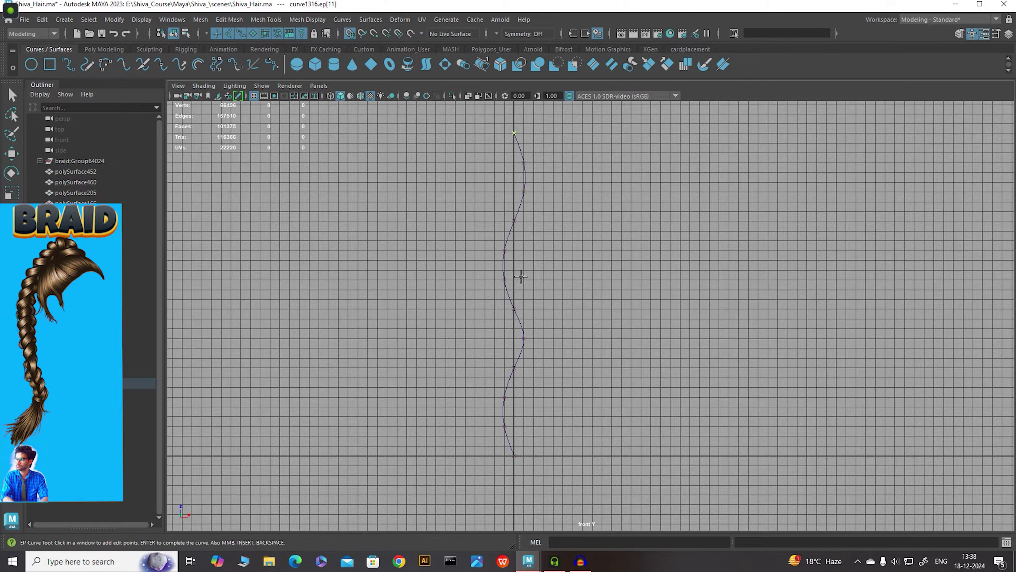
{"action": "scroll", "coordinate": [592, 391], "scroll_direction": "up", "scroll_amount": 2}
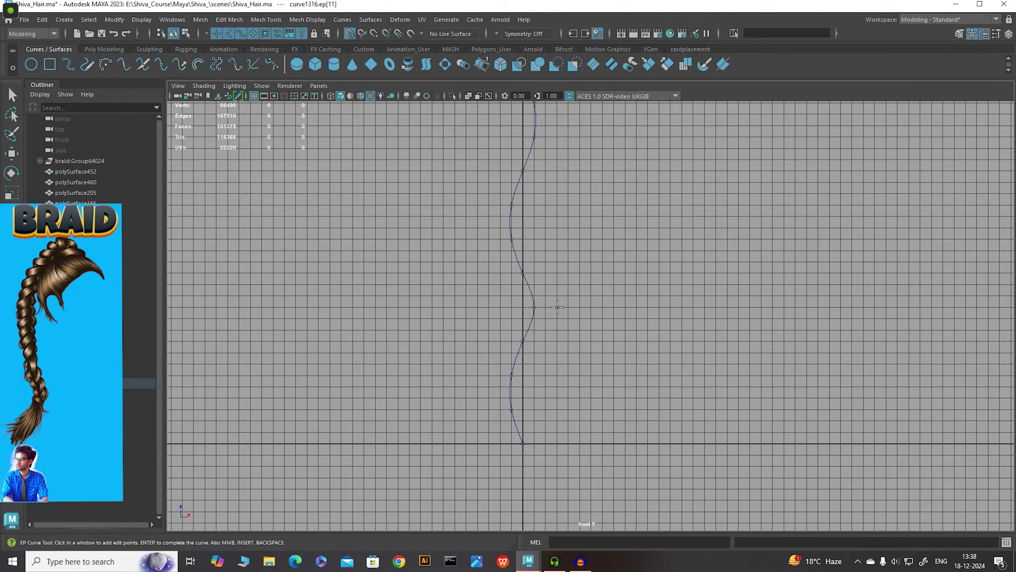
{"action": "scroll", "coordinate": [525, 312], "scroll_direction": "down", "scroll_amount": 3}
Remove the curve's edit points back to the first one placed right of the vertical axis
{"action": "key", "text": "BackSpace"}
{"action": "key", "text": "BackSpace"}
{"action": "key", "text": "BackSpace"}
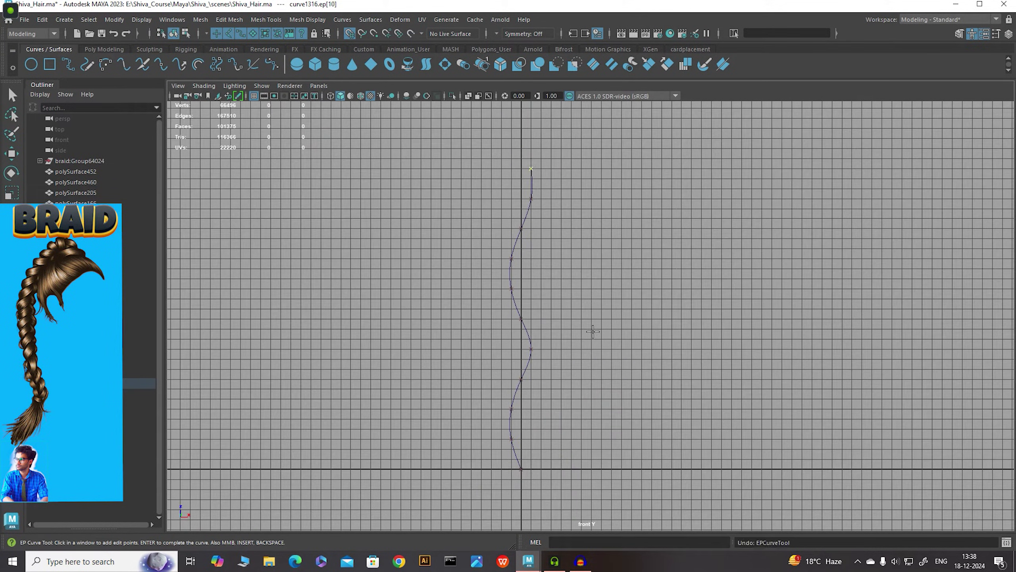
{"action": "key", "text": "BackSpace"}
{"action": "key", "text": "BackSpace"}
{"action": "key", "text": "BackSpace"}
Continue the curve with edit points every three squares, completing a two-point right bulge and a matching left bulge back to the axis
{"action": "scroll", "coordinate": [584, 352], "scroll_direction": "up", "scroll_amount": 2}
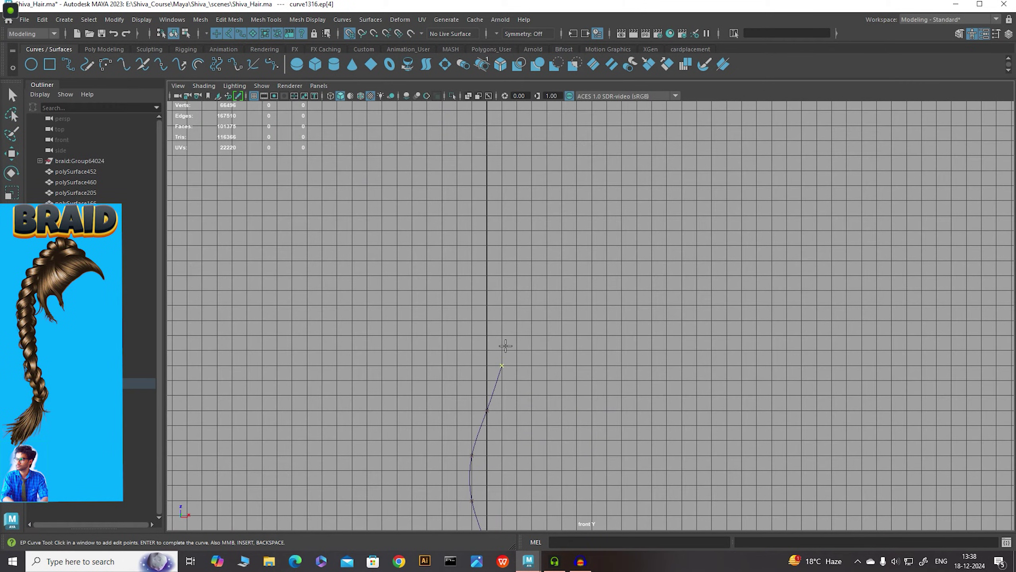
{"action": "left_click", "coordinate": [502, 320]}
{"action": "left_click", "coordinate": [487, 275]}
{"action": "middle_click_drag", "start_coordinate": [501, 276], "coordinate": [545, 332], "text": "alt"}
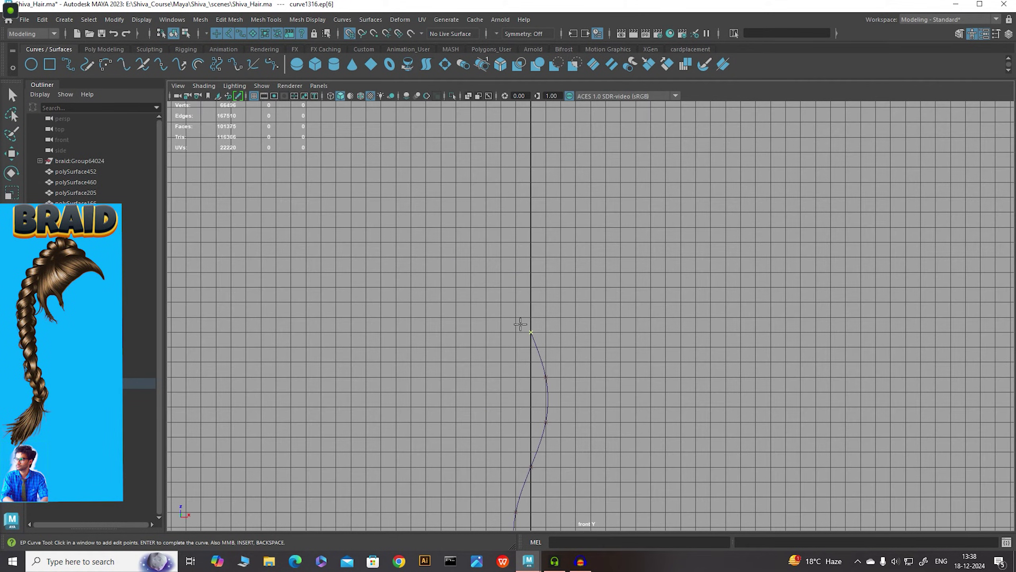
{"action": "left_click", "coordinate": [516, 287]}
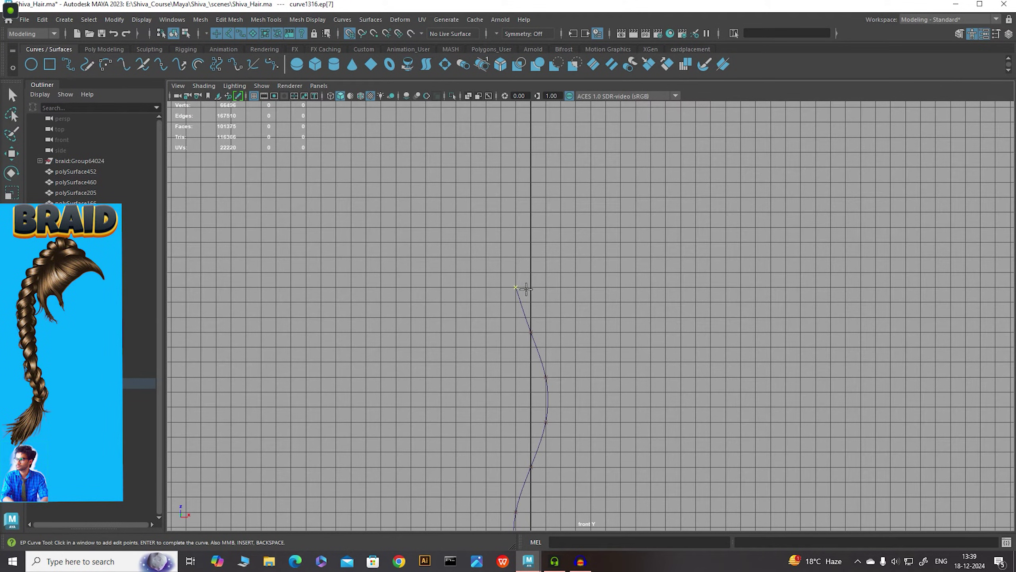
{"action": "left_click", "coordinate": [515, 242]}
{"action": "left_click", "coordinate": [530, 197]}
{"action": "middle_click_drag", "start_coordinate": [543, 207], "coordinate": [540, 303], "text": "alt"}
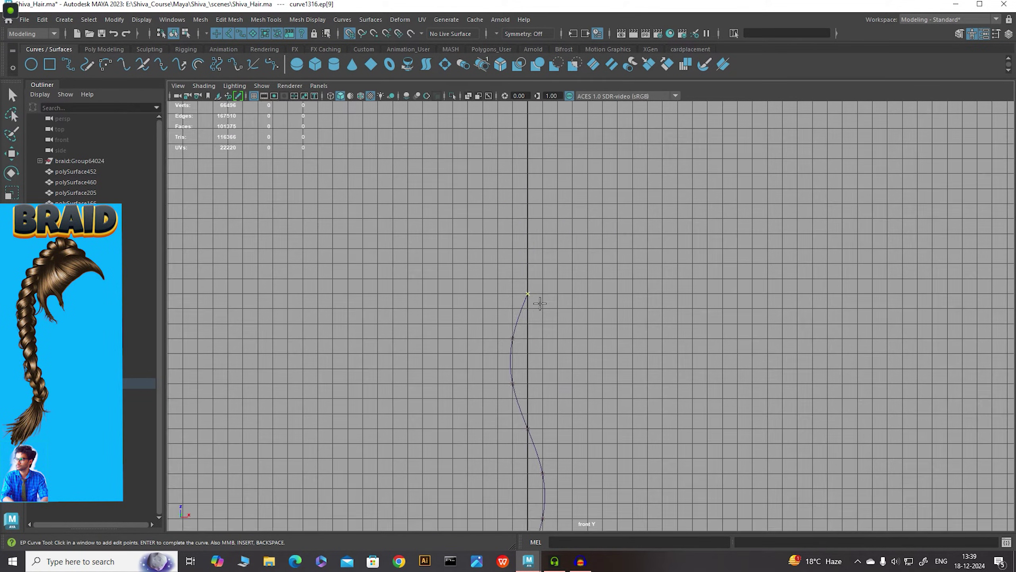
Add a second two-point right bulge ending on the vertical axis, 36 squares above the origin, and finish the curve
{"action": "left_click", "coordinate": [544, 248]}
{"action": "middle_click_drag", "start_coordinate": [561, 256], "coordinate": [550, 317], "text": "alt"}
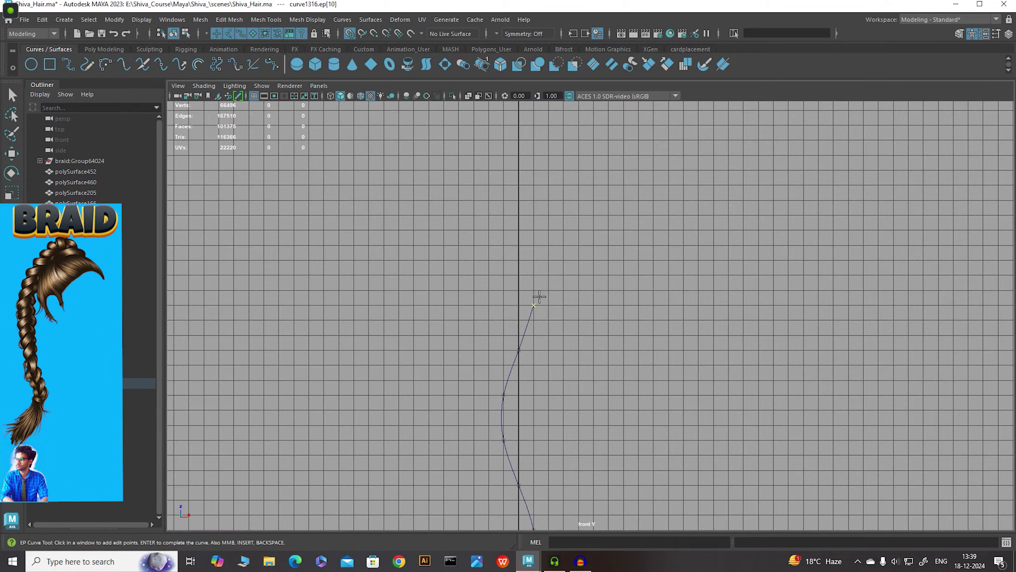
{"action": "left_click", "coordinate": [536, 260]}
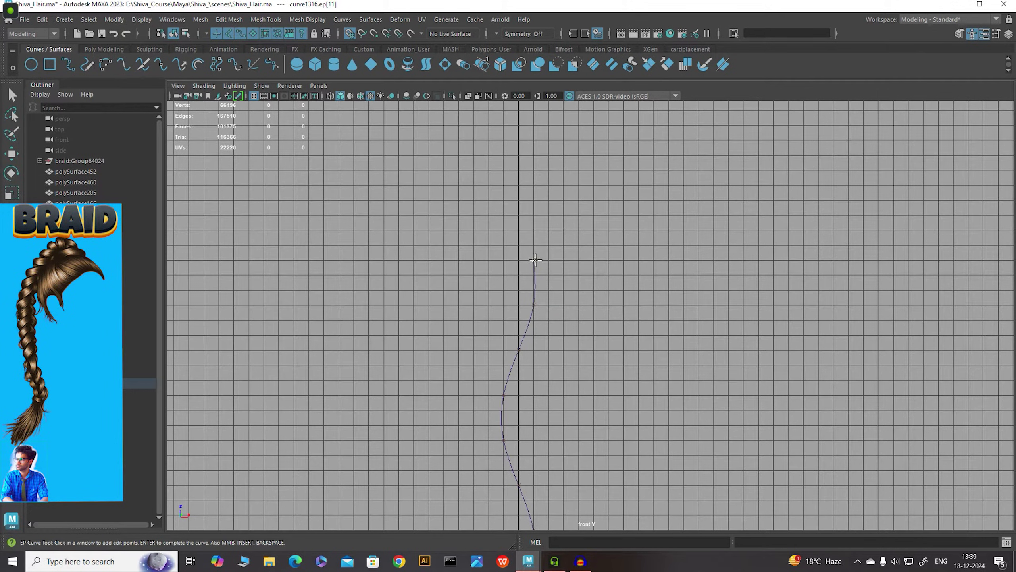
{"action": "left_click", "coordinate": [518, 215]}
{"action": "middle_click_drag", "start_coordinate": [672, 339], "coordinate": [652, 283], "text": "alt"}
{"action": "right_click_drag", "start_coordinate": [652, 283], "coordinate": [522, 334], "text": "alt"}
{"action": "middle_click_drag", "start_coordinate": [522, 334], "coordinate": [512, 277], "text": "alt"}
{"action": "right_click_drag", "start_coordinate": [600, 312], "coordinate": [558, 318], "text": "alt"}
{"action": "middle_click_drag", "start_coordinate": [559, 318], "coordinate": [547, 260], "text": "alt"}
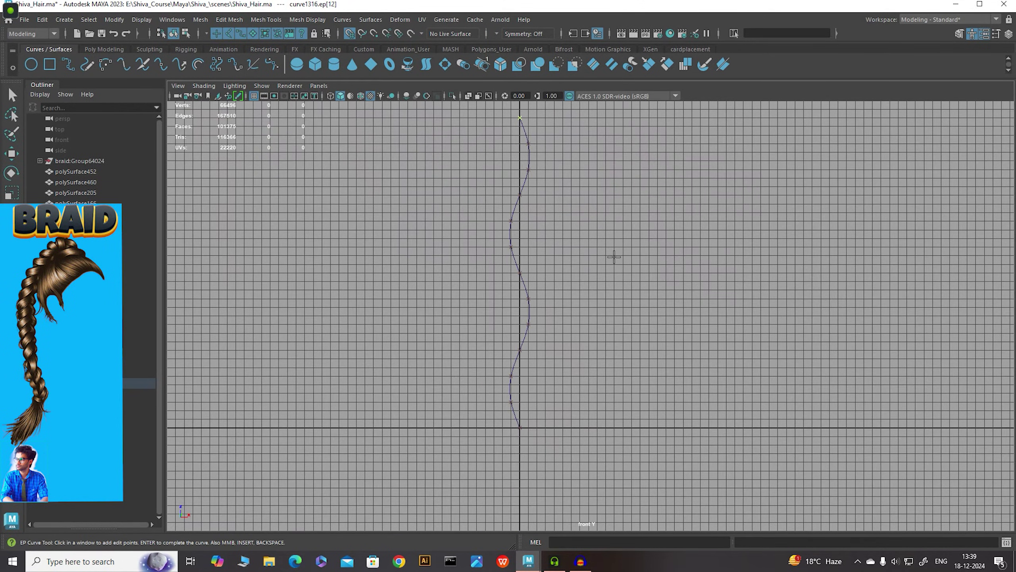
{"action": "right_click_drag", "start_coordinate": [557, 247], "coordinate": [549, 243], "text": "alt"}
{"action": "middle_click_drag", "start_coordinate": [549, 243], "coordinate": [550, 282], "text": "alt"}
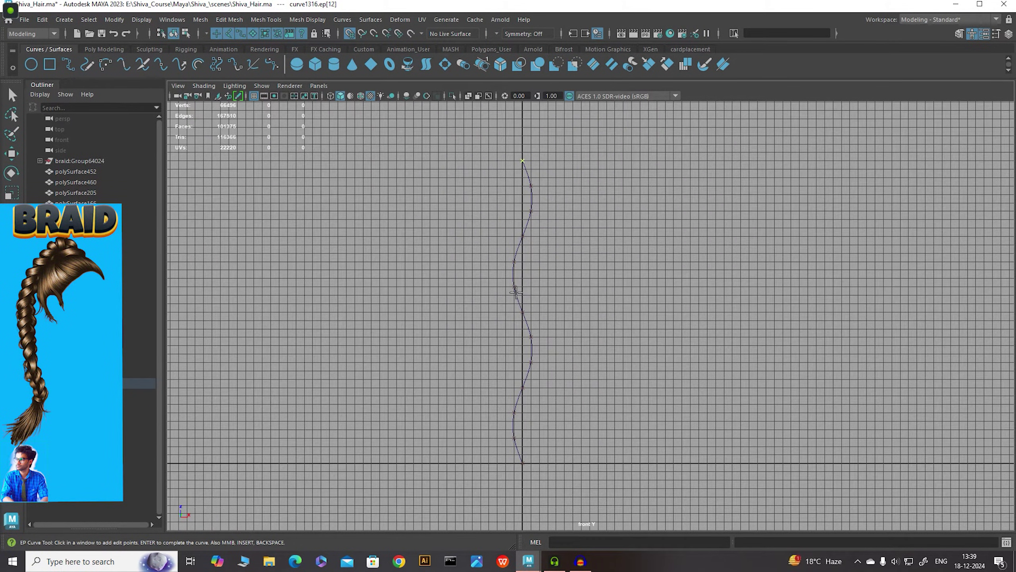
{"action": "key", "text": "w"}
Display the wave curve's control vertices for editing
{"action": "right_click_drag", "start_coordinate": [519, 317], "coordinate": [586, 265]}
{"action": "middle_click_drag", "start_coordinate": [582, 351], "coordinate": [587, 313], "text": "alt"}
{"action": "right_click", "coordinate": [536, 303]}
{"action": "right_click_drag", "start_coordinate": [534, 302], "coordinate": [463, 271]}
{"action": "scroll", "coordinate": [583, 387], "scroll_direction": "up", "scroll_amount": 5}
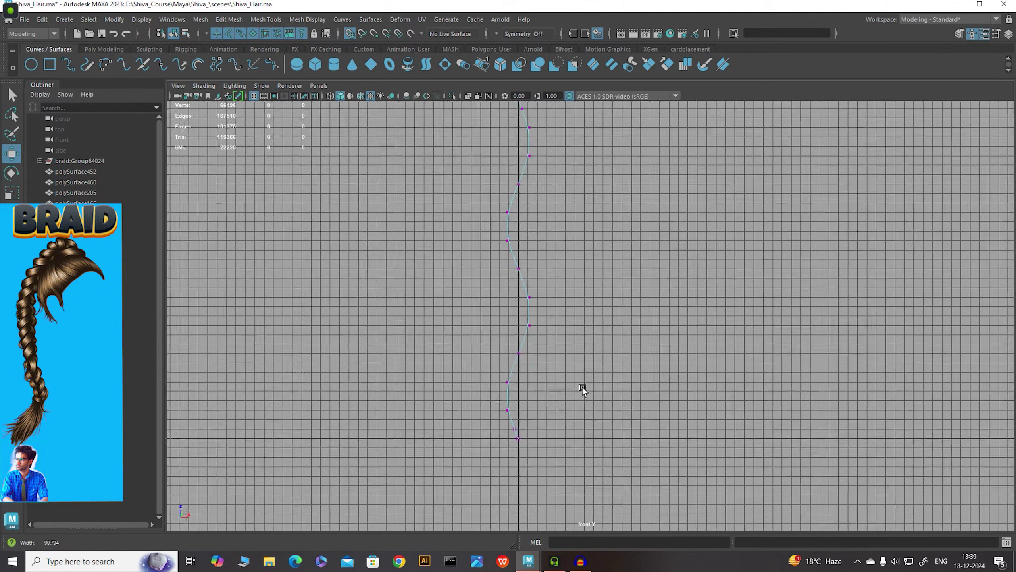
{"action": "middle_click_drag", "start_coordinate": [542, 304], "coordinate": [558, 354], "text": "alt"}
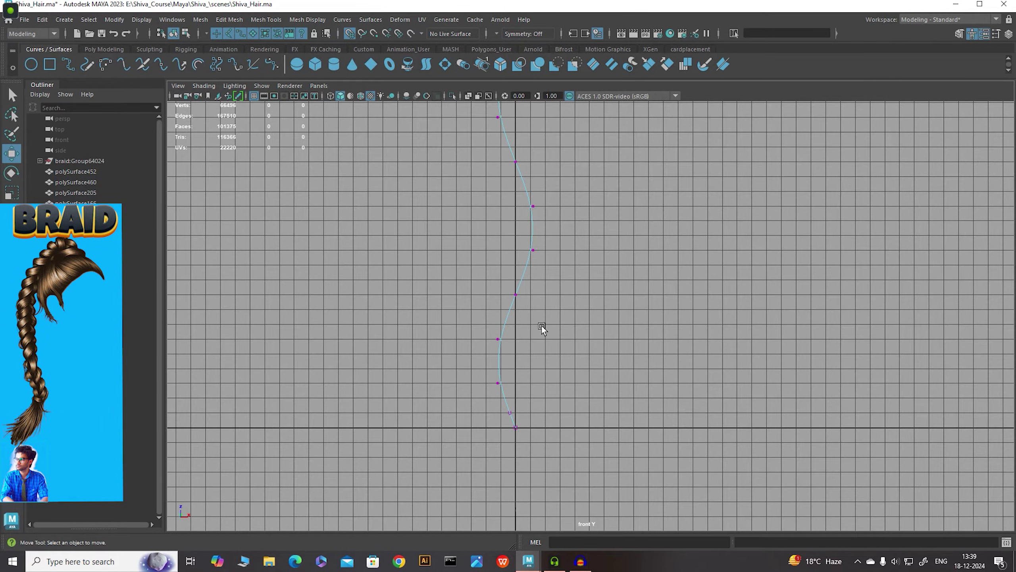
Turn off soft selection and select the upper control vertex of every bulge along the wave curve in the front view
{"action": "left_click_drag", "start_coordinate": [529, 332], "coordinate": [456, 357]}
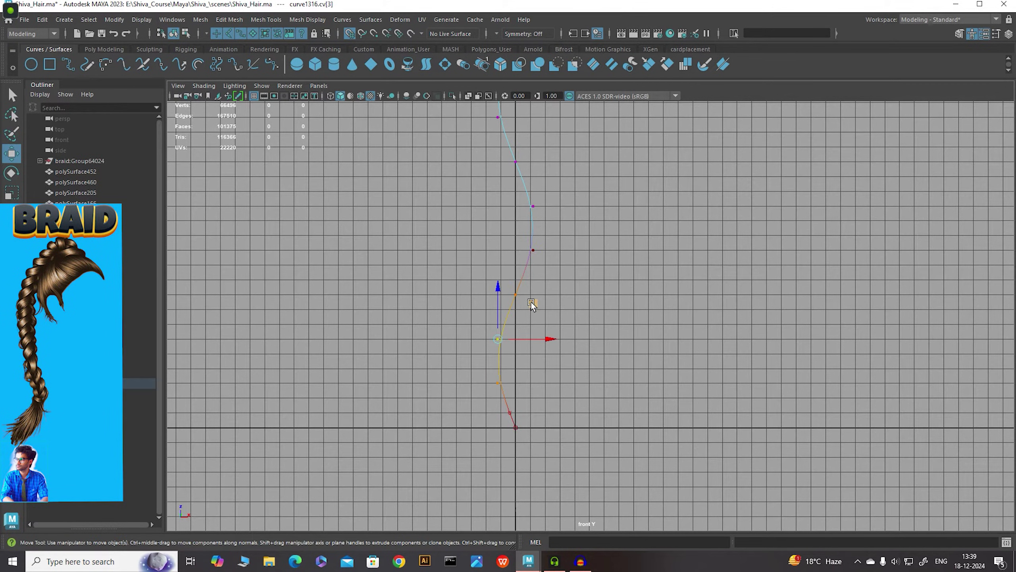
{"action": "key", "text": "b"}
{"action": "left_click_drag", "start_coordinate": [499, 221], "coordinate": [545, 196], "text": "shift"}
{"action": "middle_click_drag", "start_coordinate": [549, 209], "coordinate": [538, 305], "text": "alt"}
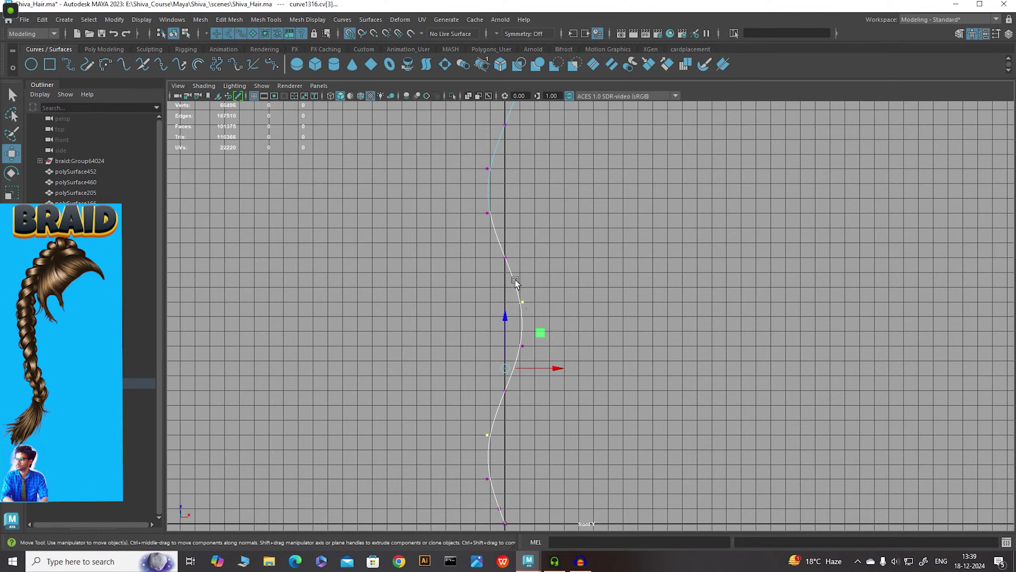
{"action": "left_click_drag", "start_coordinate": [474, 155], "coordinate": [505, 182], "text": "shift"}
{"action": "middle_click_drag", "start_coordinate": [535, 183], "coordinate": [527, 298], "text": "alt"}
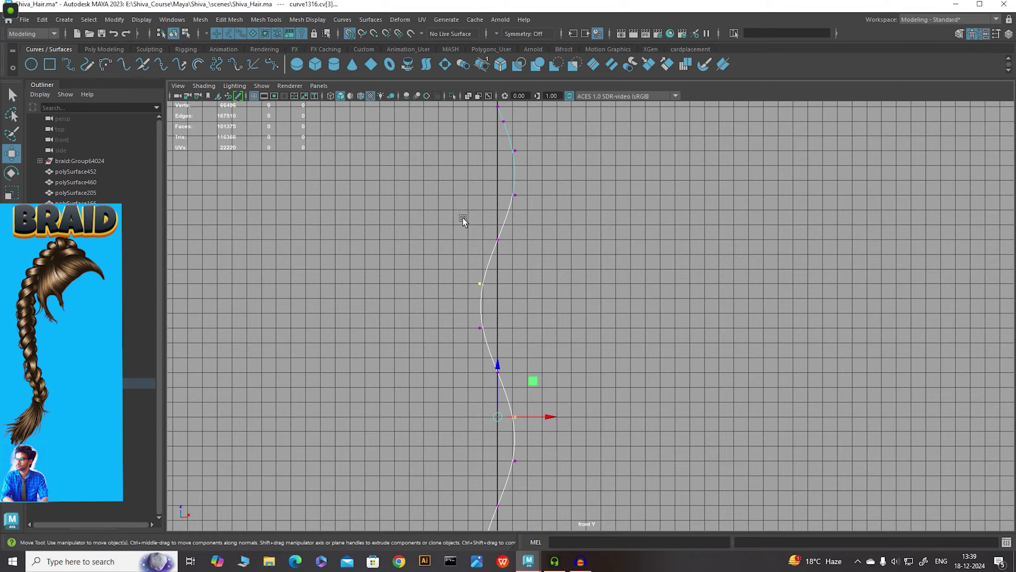
{"action": "middle_click_drag", "start_coordinate": [573, 225], "coordinate": [515, 291], "text": "alt"}
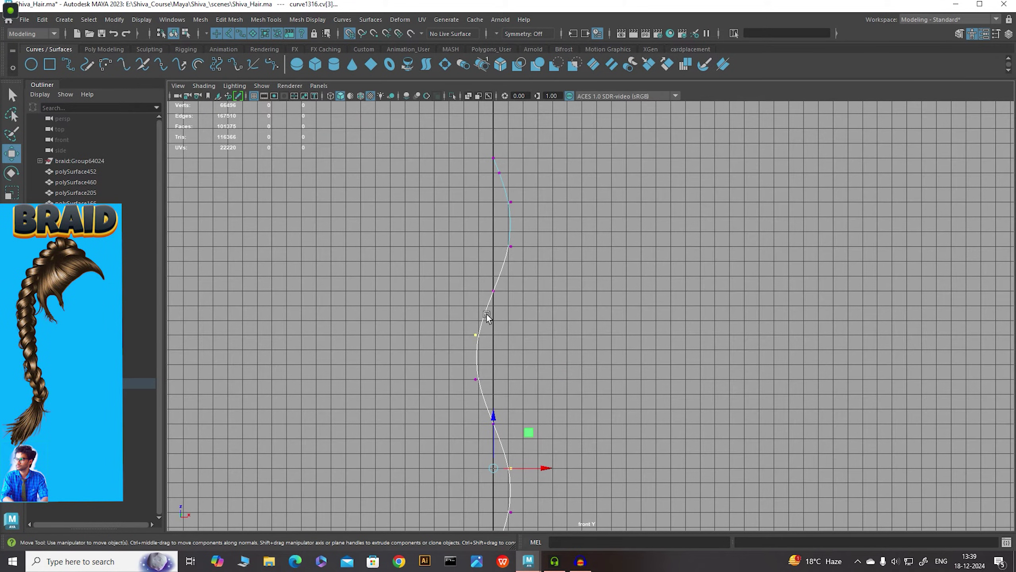
{"action": "left_click", "coordinate": [511, 203], "text": "shift"}
Move the selected control vertices one grid square in positive Y in the side view
{"action": "key", "text": "space"}
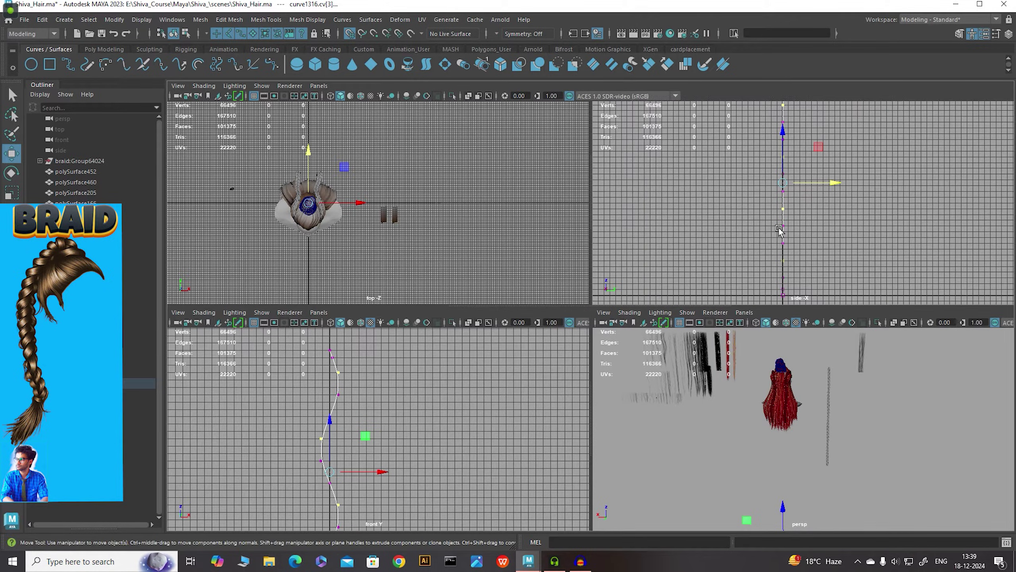
{"action": "key", "text": "space"}
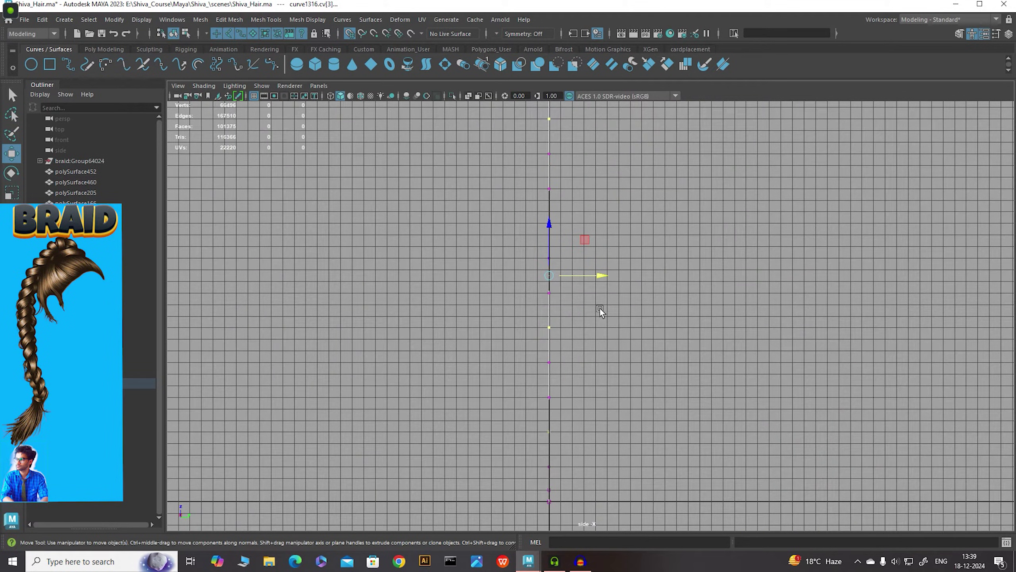
{"action": "left_click", "coordinate": [351, 33]}
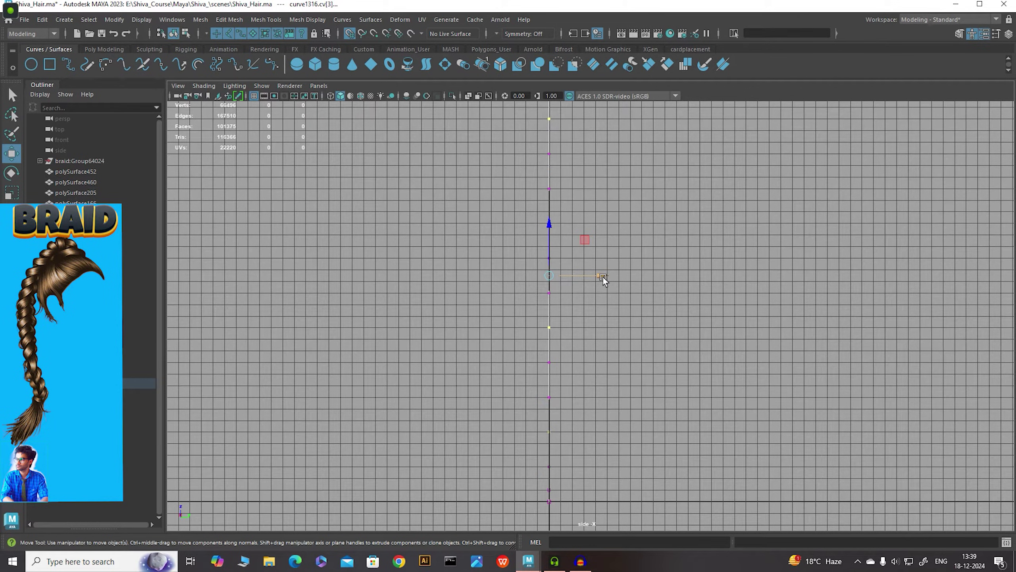
{"action": "left_click_drag", "start_coordinate": [604, 276], "coordinate": [562, 282]}
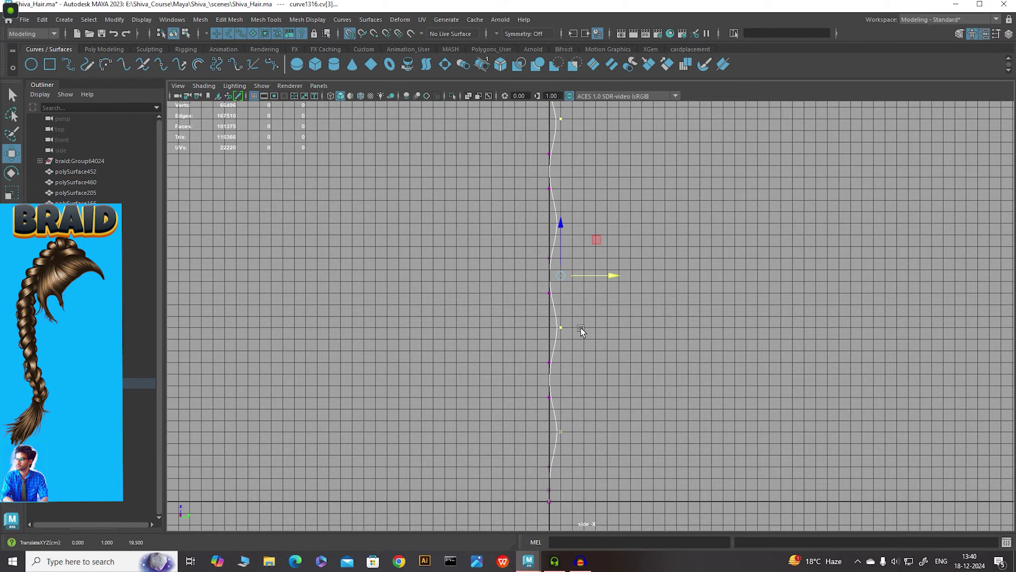
Select the lower control vertex of every bulge along the wave curve in the front view
{"action": "key", "text": "space"}
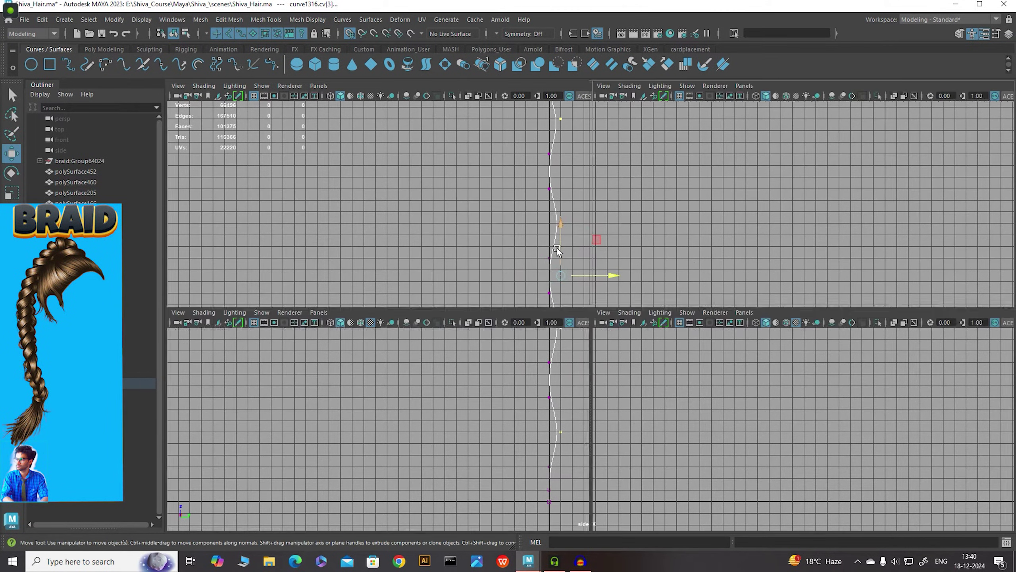
{"action": "key", "text": "space"}
{"action": "right_click_drag", "start_coordinate": [621, 338], "coordinate": [467, 300], "text": "alt"}
{"action": "middle_click_drag", "start_coordinate": [565, 449], "coordinate": [583, 266], "text": "alt"}
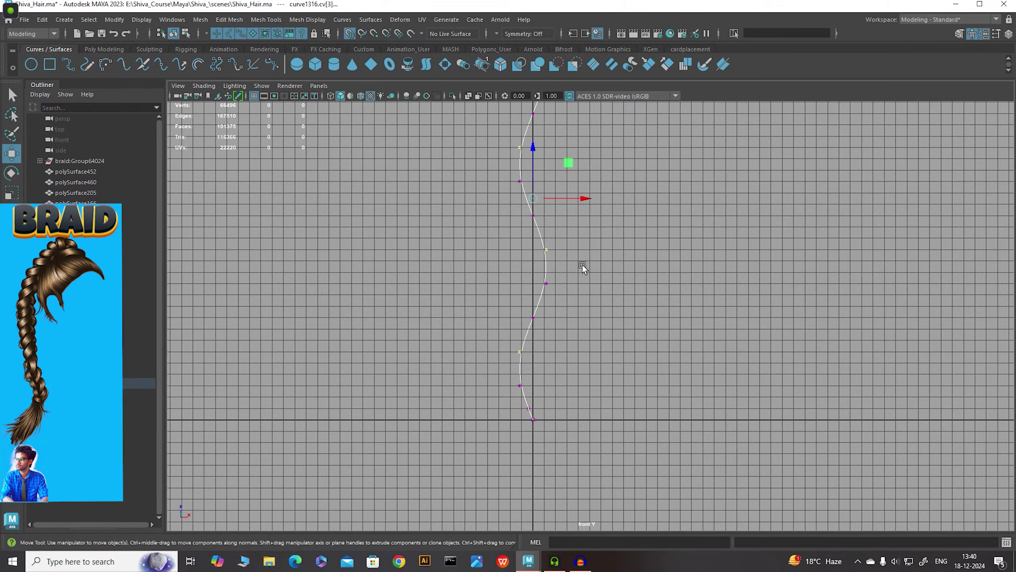
{"action": "right_click_drag", "start_coordinate": [583, 266], "coordinate": [569, 294], "text": "alt"}
{"action": "middle_click_drag", "start_coordinate": [569, 294], "coordinate": [561, 331], "text": "alt"}
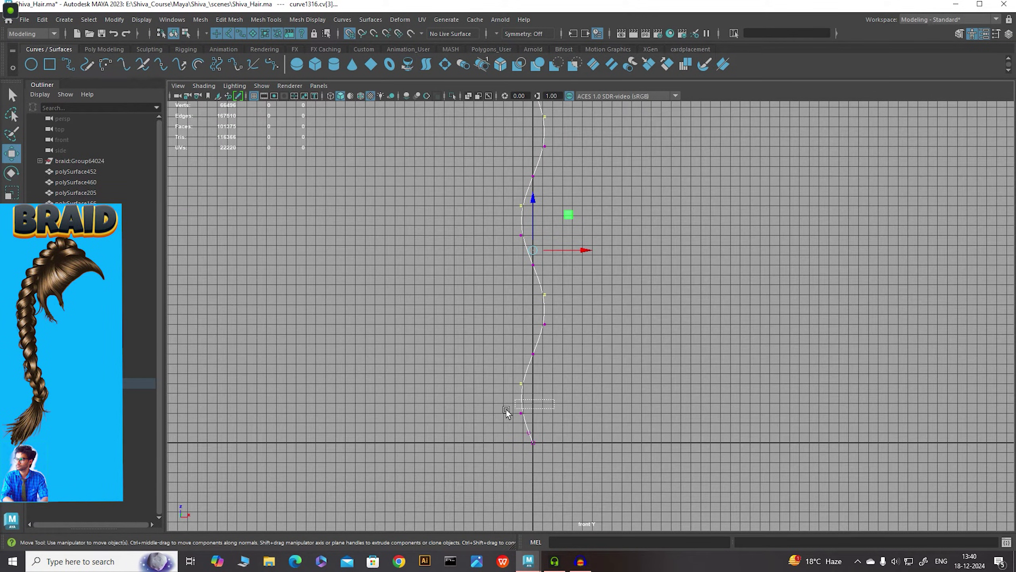
{"action": "left_click_drag", "start_coordinate": [506, 412], "coordinate": [505, 414]}
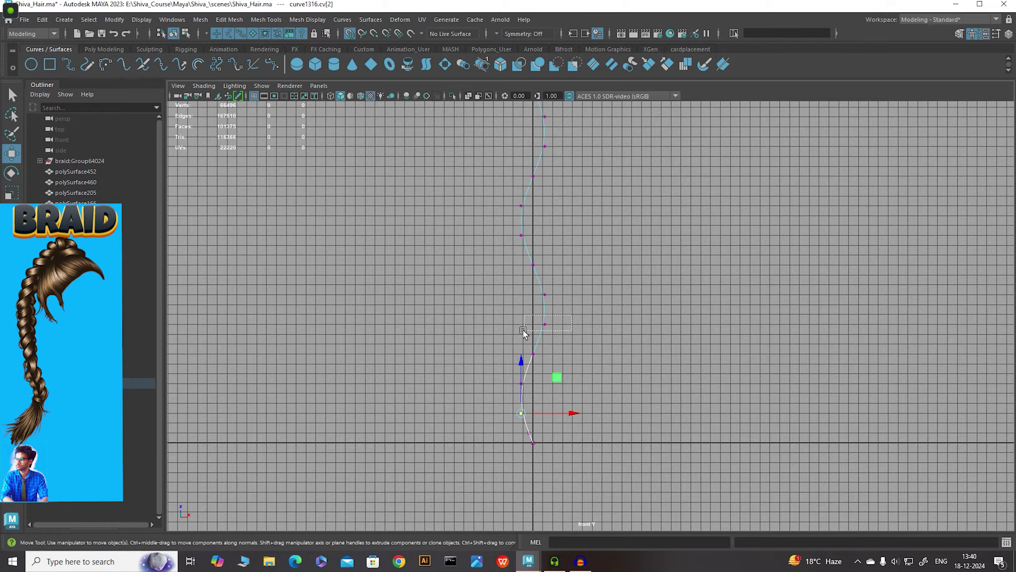
{"action": "left_click_drag", "start_coordinate": [523, 330], "coordinate": [522, 331], "text": "shift"}
{"action": "left_click_drag", "start_coordinate": [551, 226], "coordinate": [495, 244], "text": "shift"}
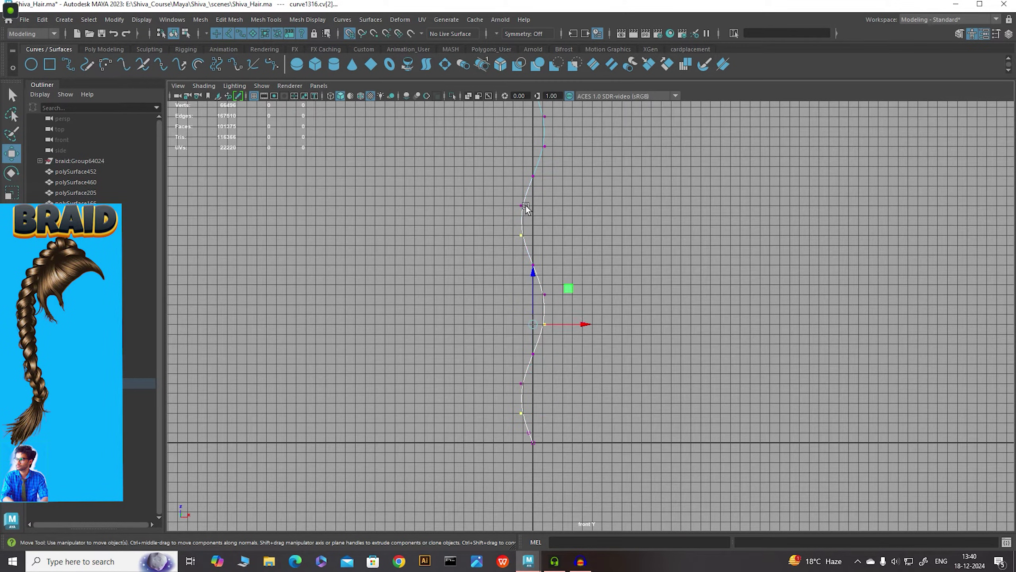
{"action": "middle_click_drag", "start_coordinate": [559, 146], "coordinate": [547, 272], "text": "alt"}
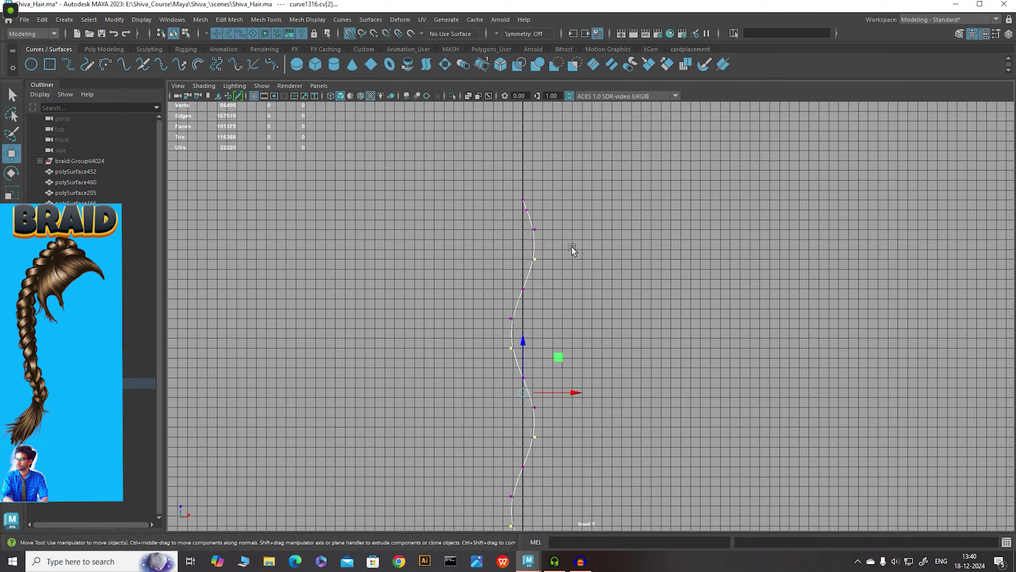
Move the selected lower control vertices one grid square in negative Y in the side view
{"action": "key", "text": "space"}
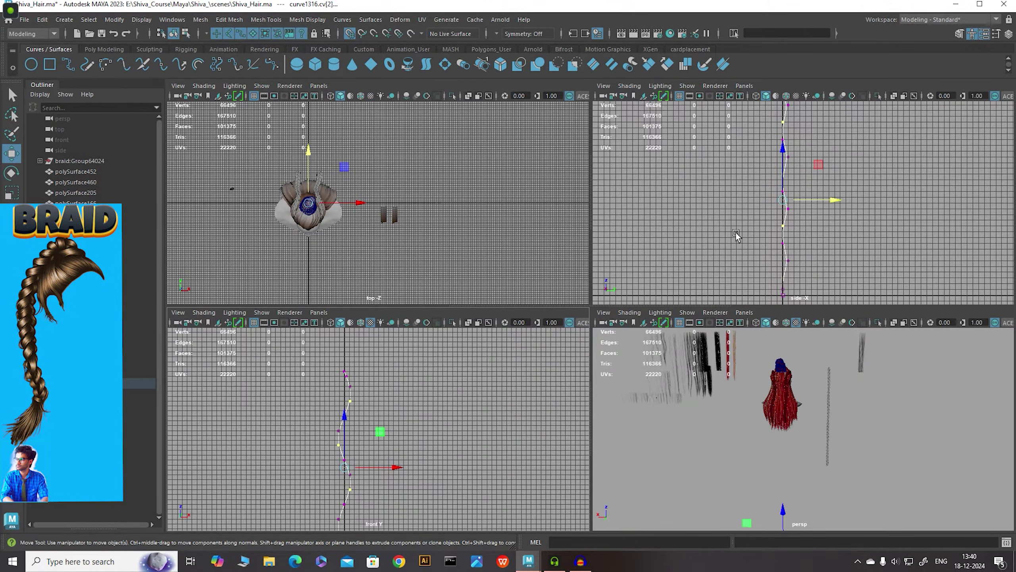
{"action": "key", "text": "space"}
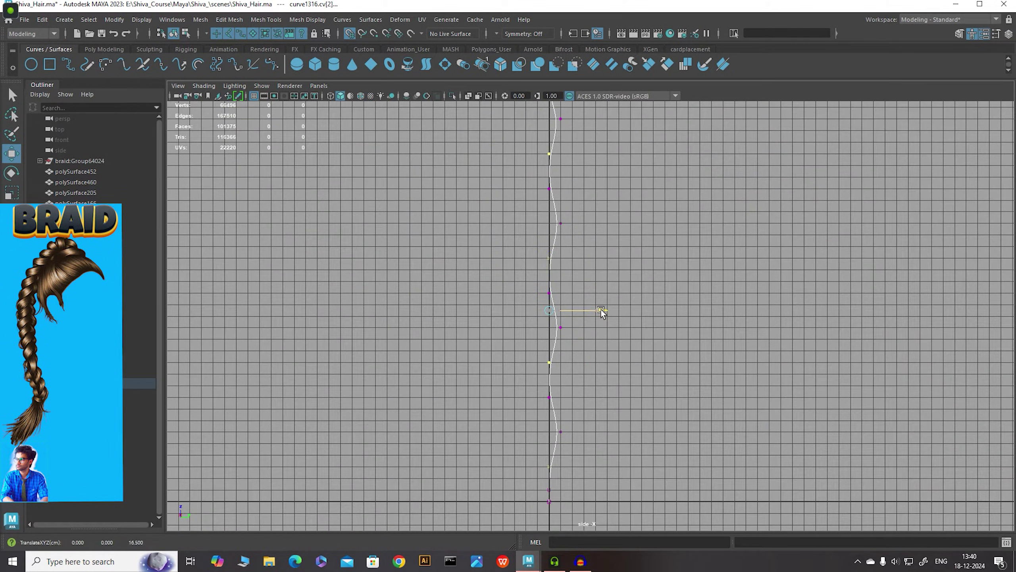
{"action": "left_click_drag", "start_coordinate": [600, 309], "coordinate": [540, 314]}
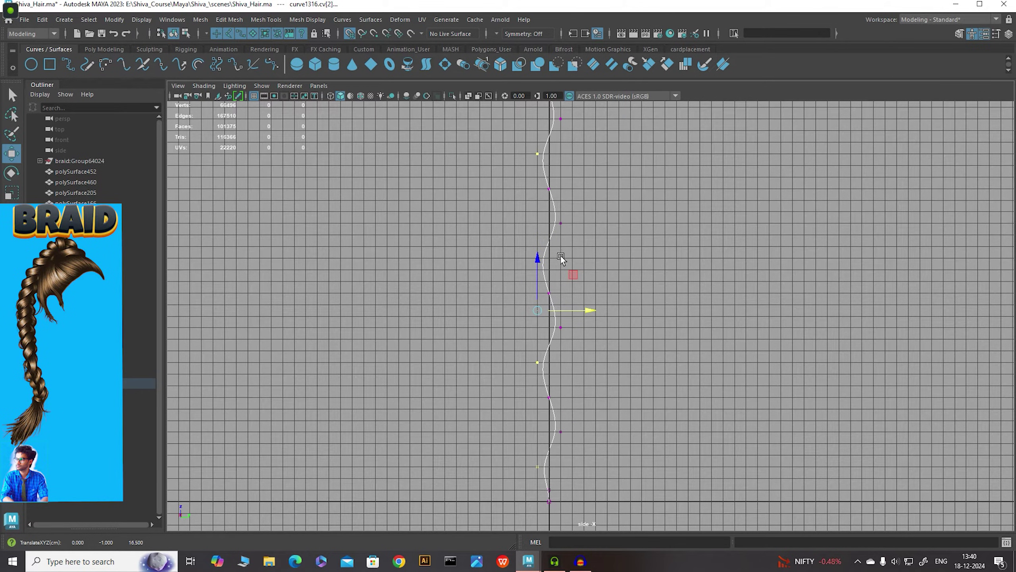
{"action": "right_click_drag", "start_coordinate": [691, 304], "coordinate": [476, 249], "text": "alt"}
{"action": "middle_click_drag", "start_coordinate": [583, 226], "coordinate": [588, 261], "text": "alt"}
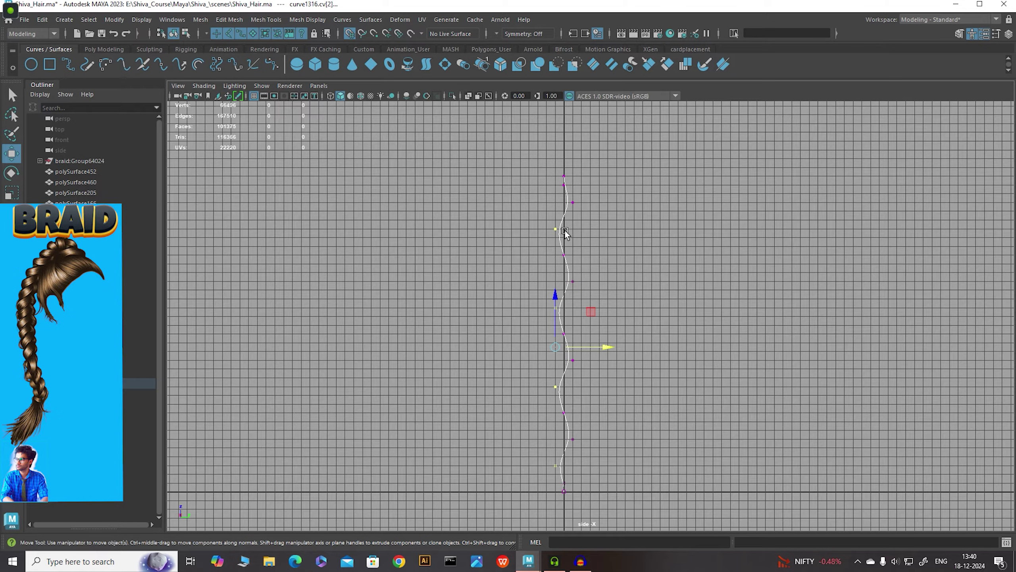
Leave control vertex editing and select the whole wave curve in object mode in the perspective view
{"action": "key", "text": "space"}
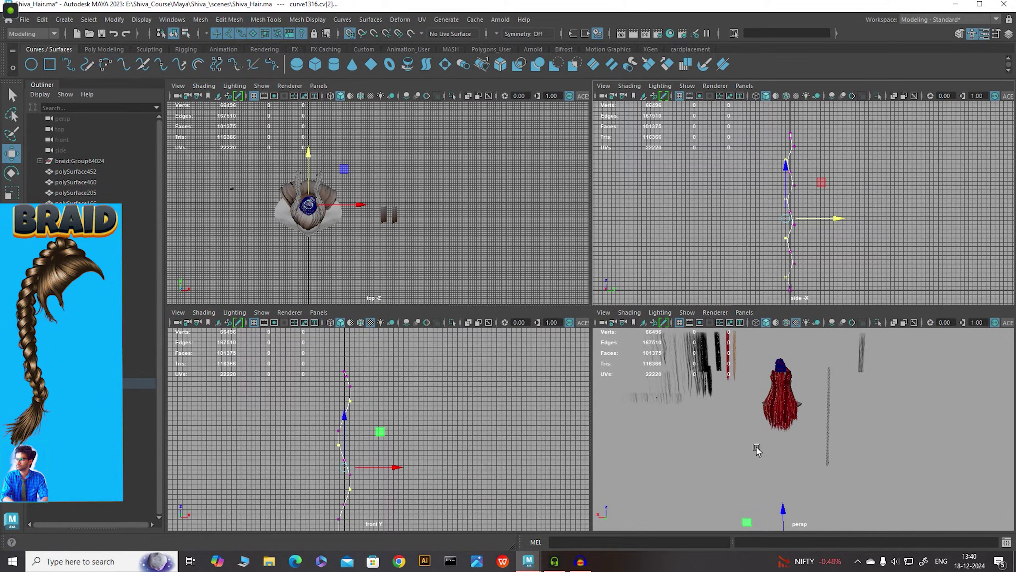
{"action": "key", "text": "space"}
{"action": "right_click_drag", "start_coordinate": [738, 400], "coordinate": [660, 388], "text": "alt"}
{"action": "middle_click_drag", "start_coordinate": [610, 424], "coordinate": [617, 273], "text": "alt"}
{"action": "right_click_drag", "start_coordinate": [617, 272], "coordinate": [628, 380], "text": "alt"}
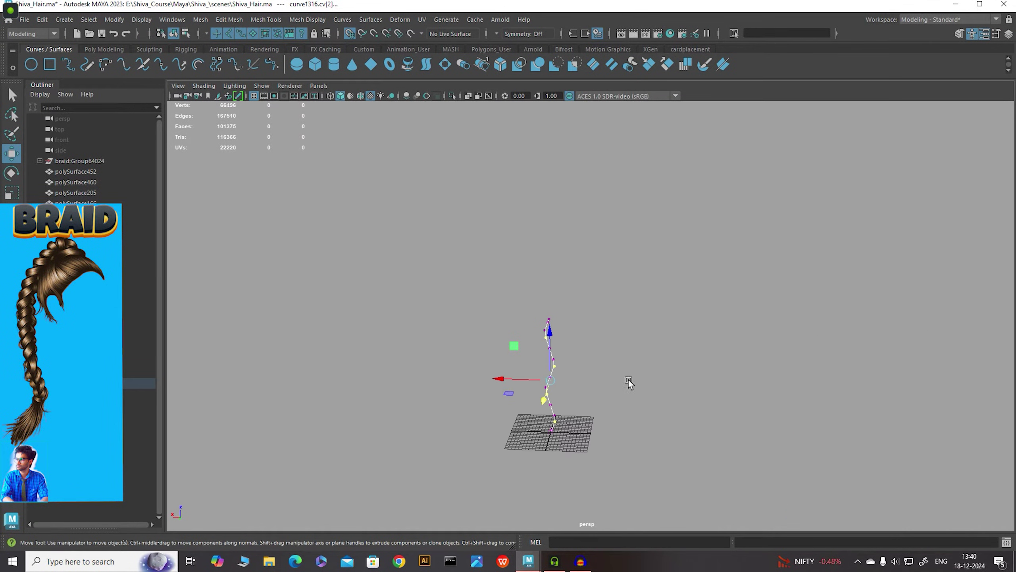
{"action": "middle_click_drag", "start_coordinate": [628, 380], "coordinate": [665, 301], "text": "alt"}
{"action": "right_click_drag", "start_coordinate": [668, 303], "coordinate": [829, 419], "text": "alt"}
{"action": "left_click", "coordinate": [682, 315]}
{"action": "left_click_drag", "start_coordinate": [718, 183], "coordinate": [694, 201], "text": "alt"}
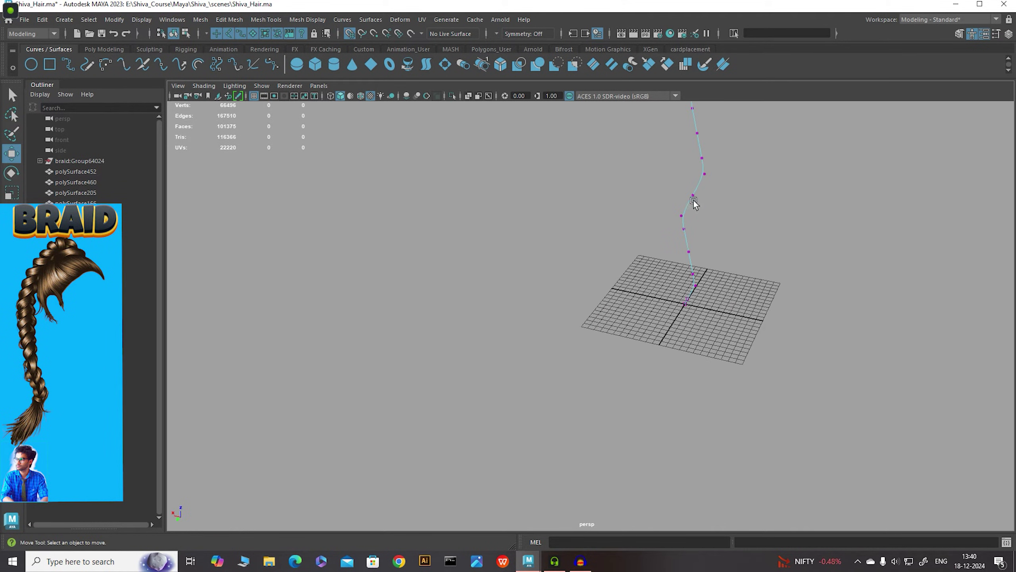
{"action": "right_click_drag", "start_coordinate": [694, 200], "coordinate": [747, 169]}
{"action": "middle_click_drag", "start_coordinate": [747, 169], "coordinate": [718, 295], "text": "alt"}
{"action": "mouse_move", "coordinate": [717, 295]}
{"action": "left_mouse_down", "text": "alt"}
{"action": "mouse_move", "coordinate": [678, 292]}
{"action": "mouse_move", "coordinate": [773, 259]}
{"action": "mouse_move", "coordinate": [762, 328]}
{"action": "mouse_move", "coordinate": [645, 301]}
{"action": "mouse_move", "coordinate": [733, 297]}
{"action": "mouse_move", "coordinate": [710, 300]}
{"action": "left_mouse_up", "text": "alt"}
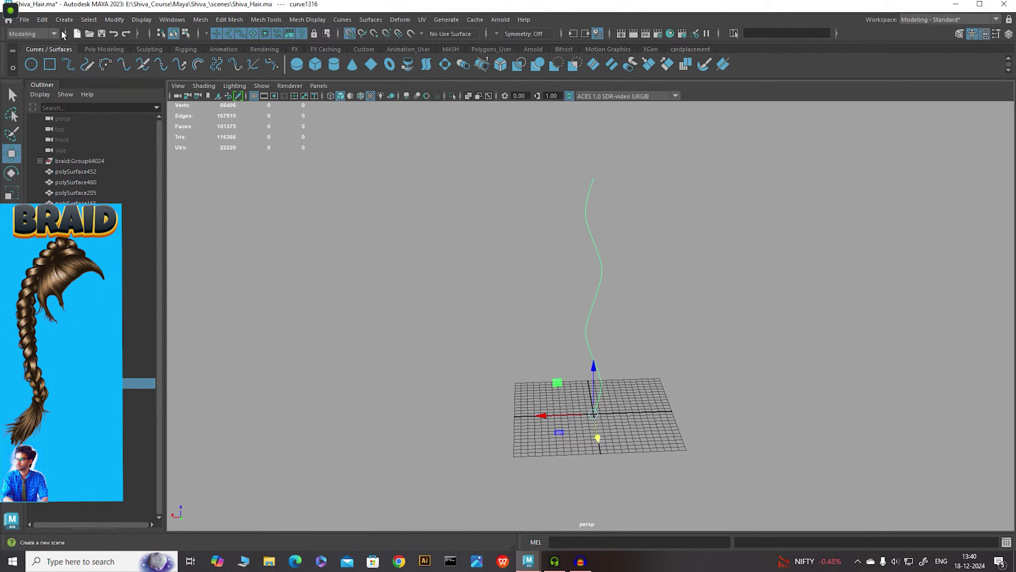
Create a NURBS circle at the origin, at the base of the wave curve
{"action": "left_click", "coordinate": [64, 19]}
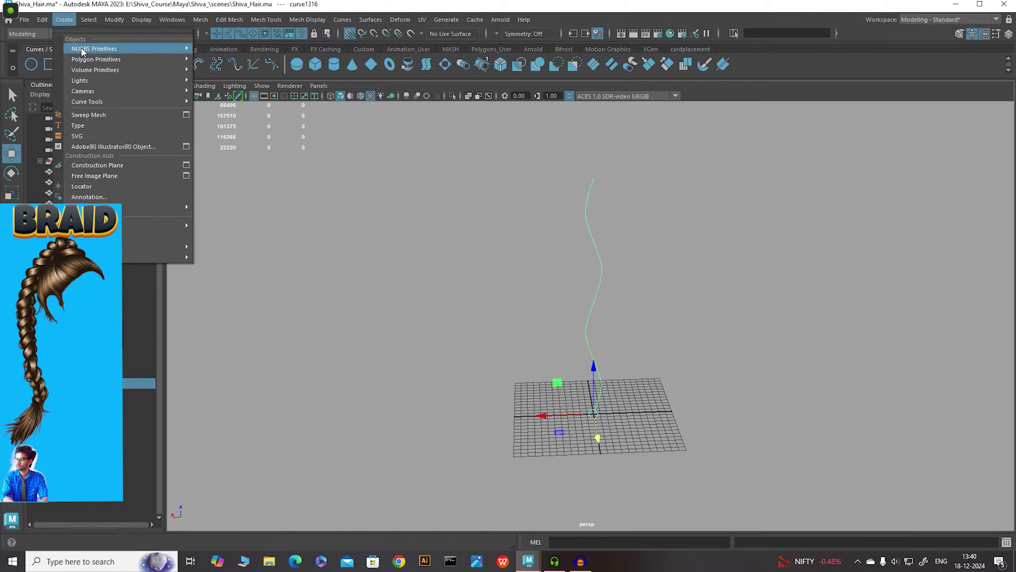
{"action": "mouse_move", "coordinate": [96, 49]}
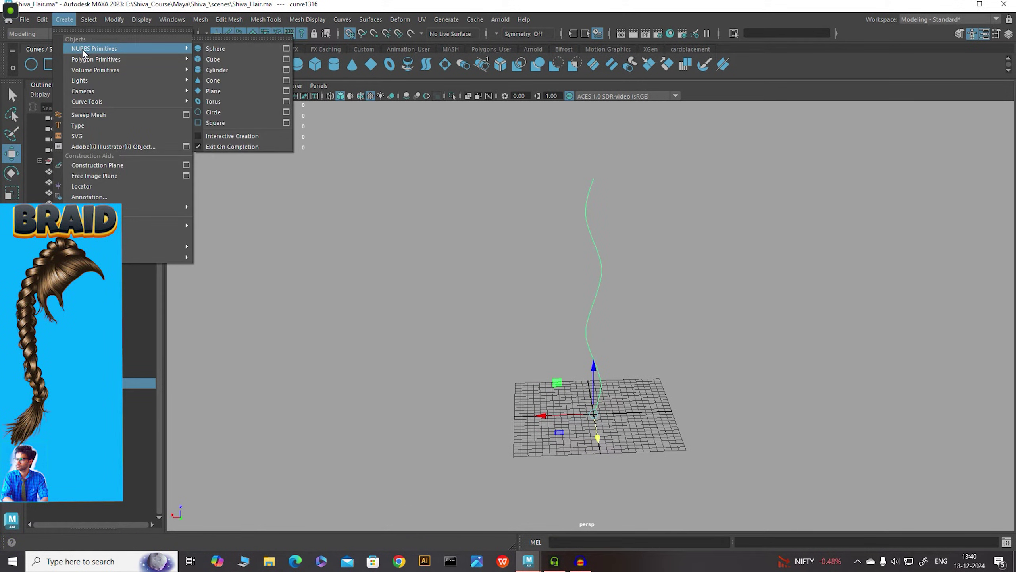
{"action": "left_click", "coordinate": [229, 112]}
{"action": "right_click_drag", "start_coordinate": [689, 358], "coordinate": [692, 444], "text": "alt"}
{"action": "middle_click_drag", "start_coordinate": [693, 444], "coordinate": [628, 267], "text": "alt"}
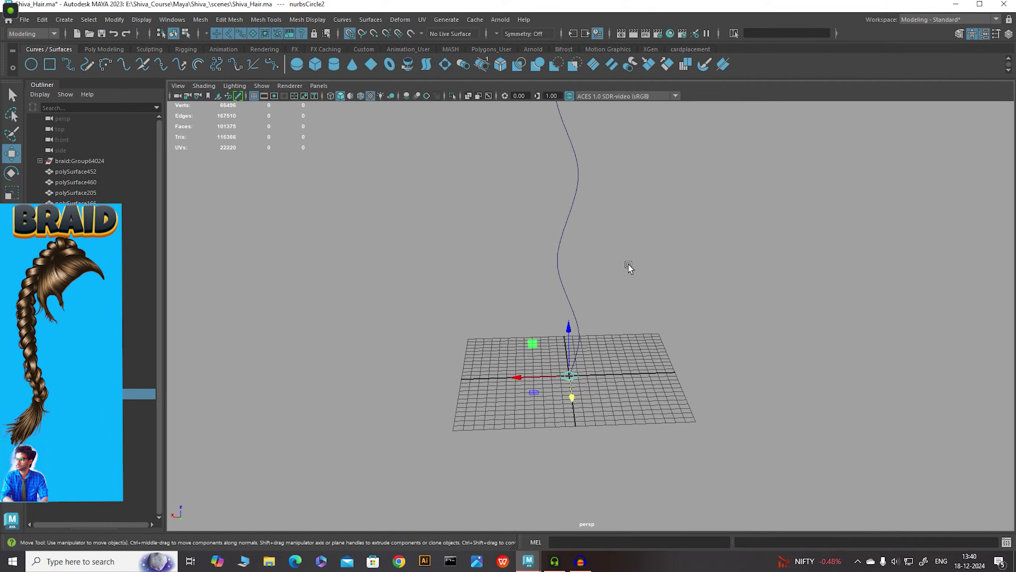
{"action": "right_click_drag", "start_coordinate": [629, 267], "coordinate": [660, 400], "text": "alt"}
{"action": "middle_click_drag", "start_coordinate": [660, 401], "coordinate": [663, 273], "text": "alt"}
{"action": "right_click_drag", "start_coordinate": [662, 272], "coordinate": [896, 462], "text": "alt"}
{"action": "right_click_drag", "start_coordinate": [720, 361], "coordinate": [779, 409], "text": "alt"}
{"action": "mouse_move", "coordinate": [701, 366]}
{"action": "left_mouse_down", "text": "alt"}
{"action": "mouse_move", "coordinate": [700, 387]}
{"action": "mouse_move", "coordinate": [699, 364]}
{"action": "left_mouse_up", "text": "alt"}
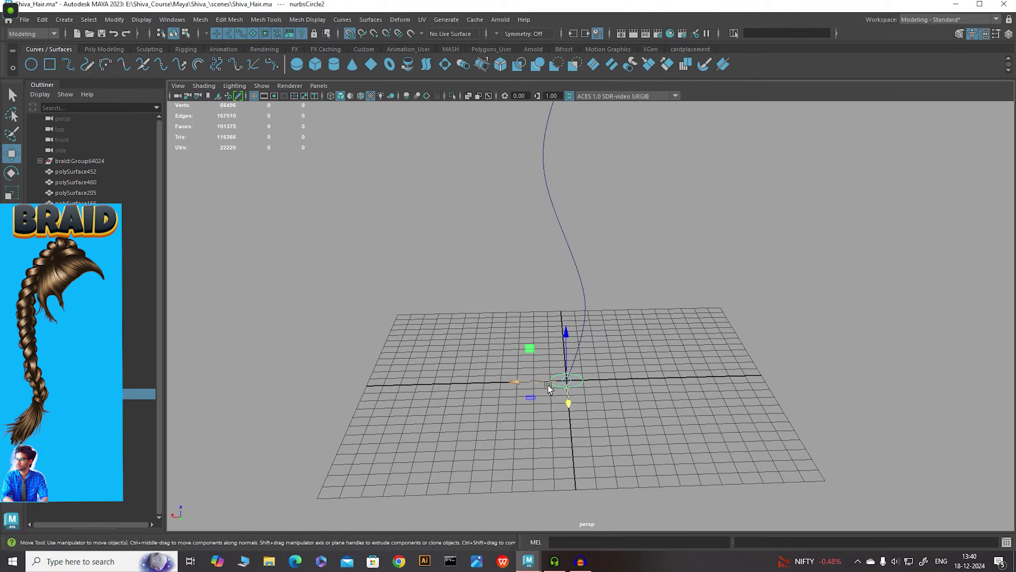
{"action": "key", "text": "f"}
{"action": "scroll", "coordinate": [685, 381], "scroll_direction": "down", "scroll_amount": 6}
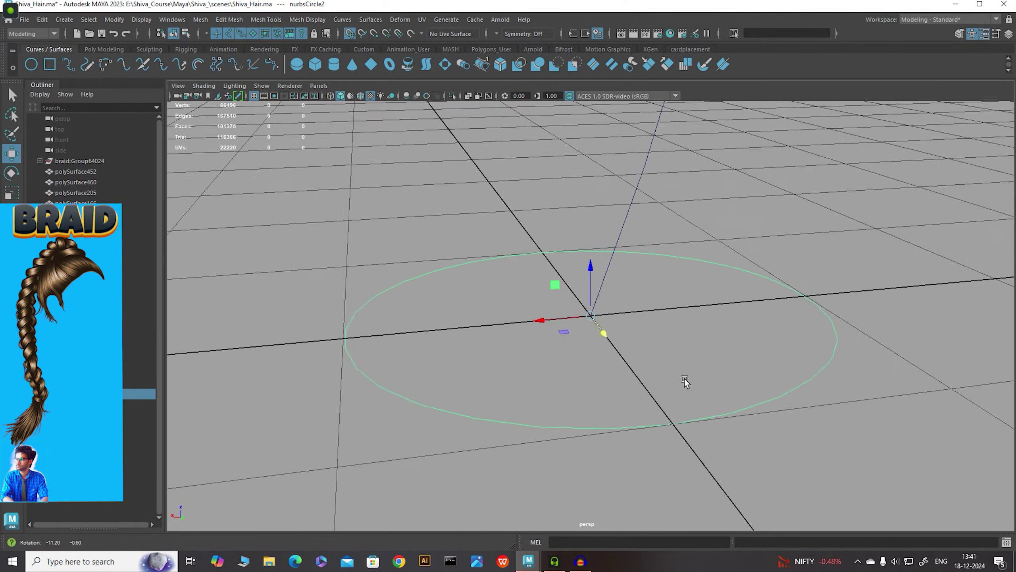
{"action": "middle_click_drag", "start_coordinate": [620, 307], "coordinate": [609, 381], "text": "alt"}
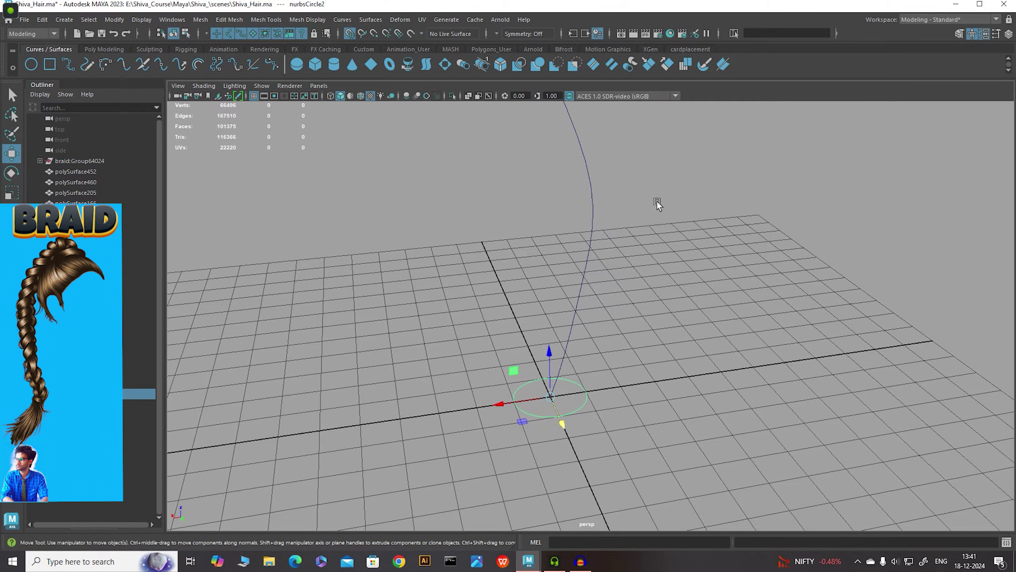
Select the circle together with the wave curve and extrude the circle along the curve into a tube surface
{"action": "left_click_drag", "start_coordinate": [675, 195], "coordinate": [548, 261], "text": "shift"}
{"action": "right_click_drag", "start_coordinate": [621, 282], "coordinate": [597, 241], "text": "alt"}
{"action": "middle_click_drag", "start_coordinate": [597, 240], "coordinate": [593, 286], "text": "alt"}
{"action": "right_click_drag", "start_coordinate": [593, 286], "coordinate": [498, 285], "text": "alt"}
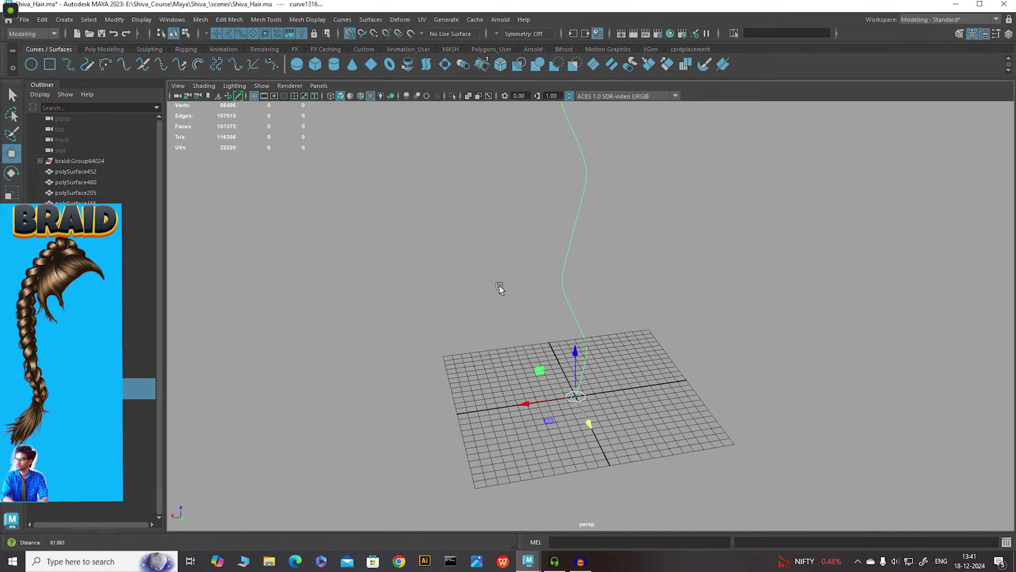
{"action": "left_click", "coordinate": [371, 21]}
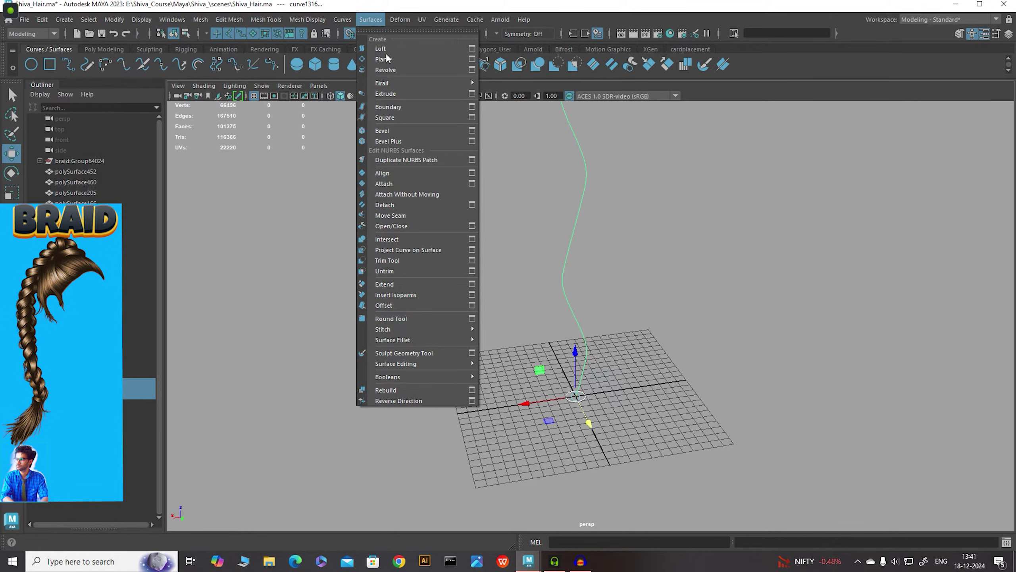
{"action": "left_click", "coordinate": [429, 94]}
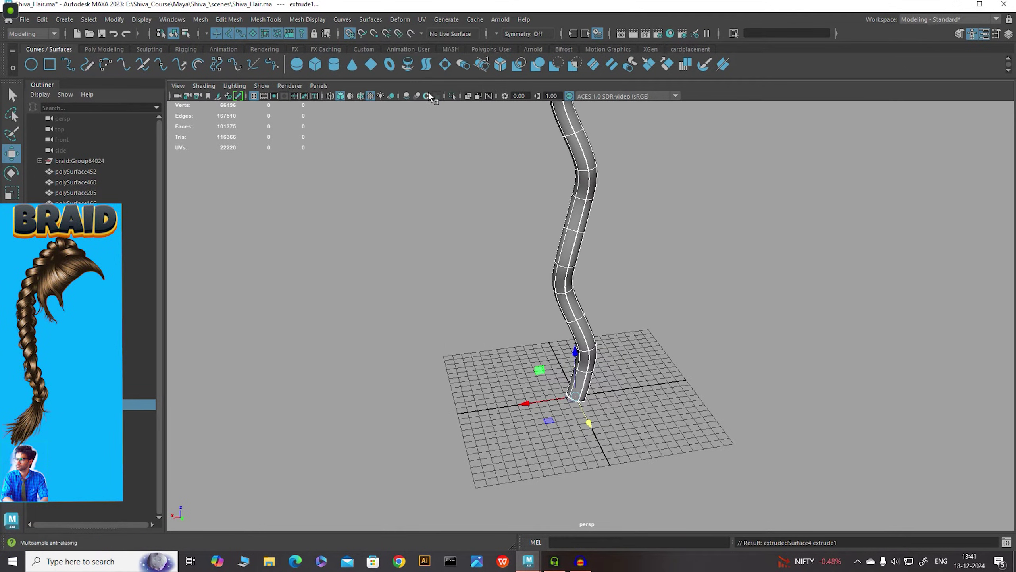
{"action": "left_click_drag", "start_coordinate": [716, 268], "coordinate": [594, 270], "text": "alt"}
Select the extruded tube surface in the front view in object mode and convert it from NURBS to polygons
{"action": "key", "text": "space"}
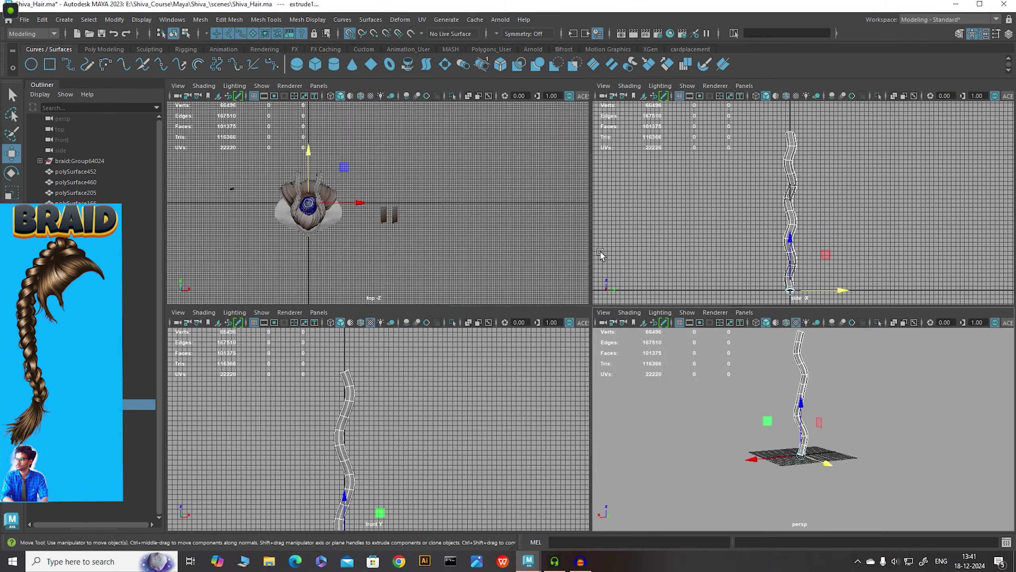
{"action": "key", "text": "space"}
{"action": "right_click_drag", "start_coordinate": [552, 340], "coordinate": [471, 342], "text": "alt"}
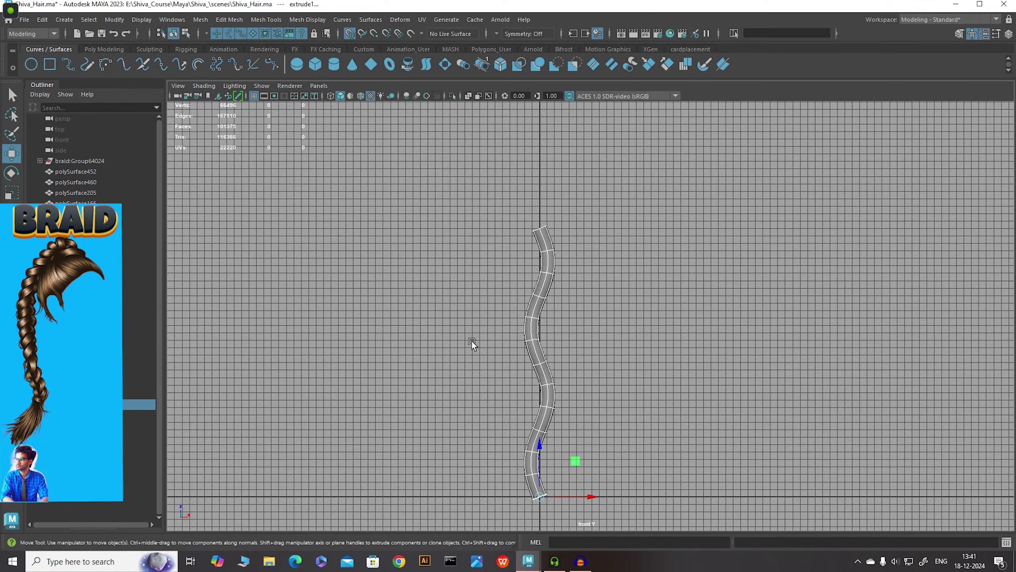
{"action": "middle_click_drag", "start_coordinate": [578, 412], "coordinate": [573, 310], "text": "alt"}
{"action": "right_click_drag", "start_coordinate": [573, 310], "coordinate": [528, 310], "text": "alt"}
{"action": "middle_click_drag", "start_coordinate": [574, 293], "coordinate": [569, 332], "text": "alt"}
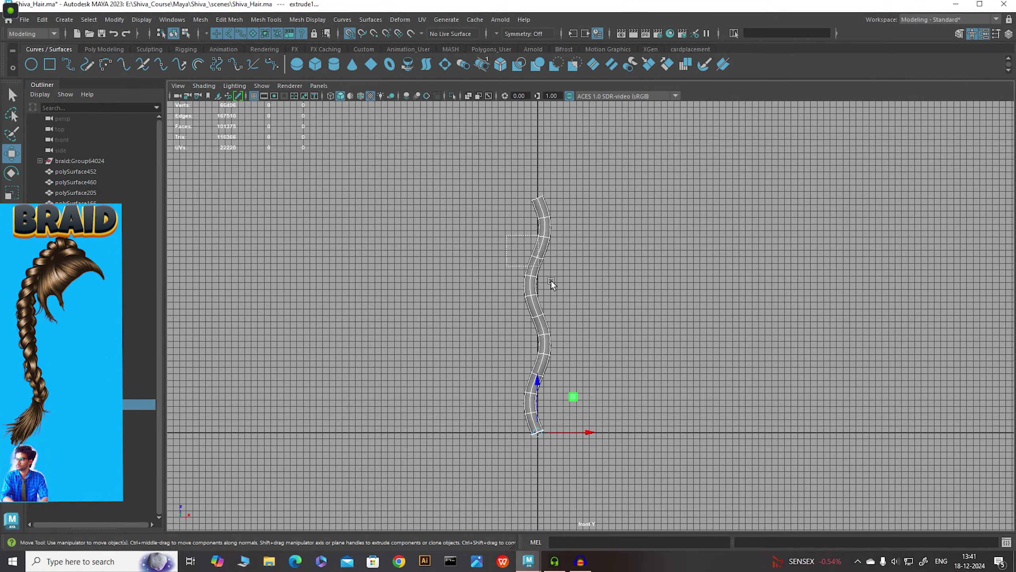
{"action": "right_click_drag", "start_coordinate": [523, 261], "coordinate": [621, 221]}
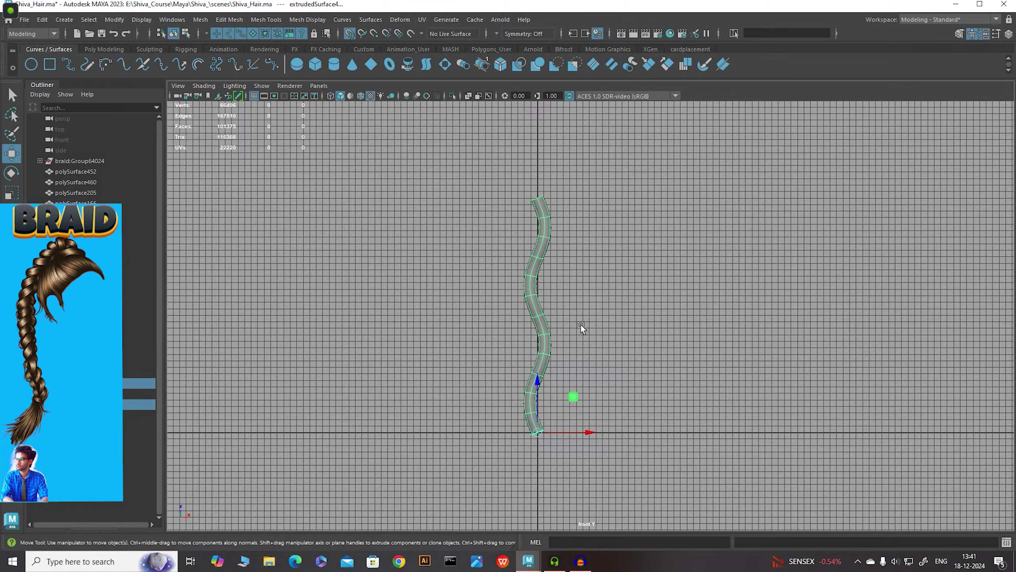
{"action": "right_click_drag", "start_coordinate": [574, 302], "coordinate": [584, 341], "text": "alt"}
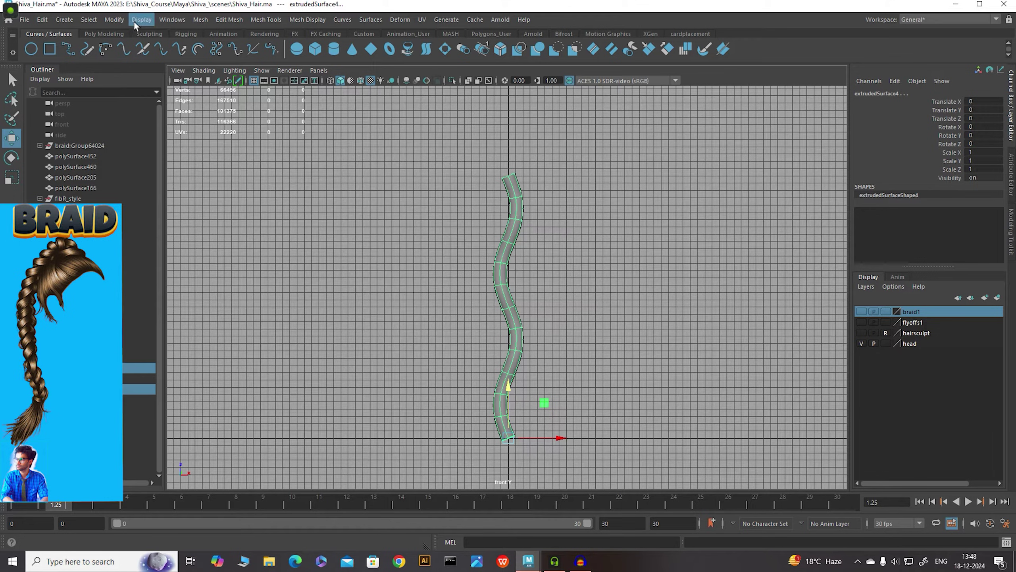
{"action": "left_click", "coordinate": [118, 21]}
{"action": "mouse_move", "coordinate": [141, 278]}
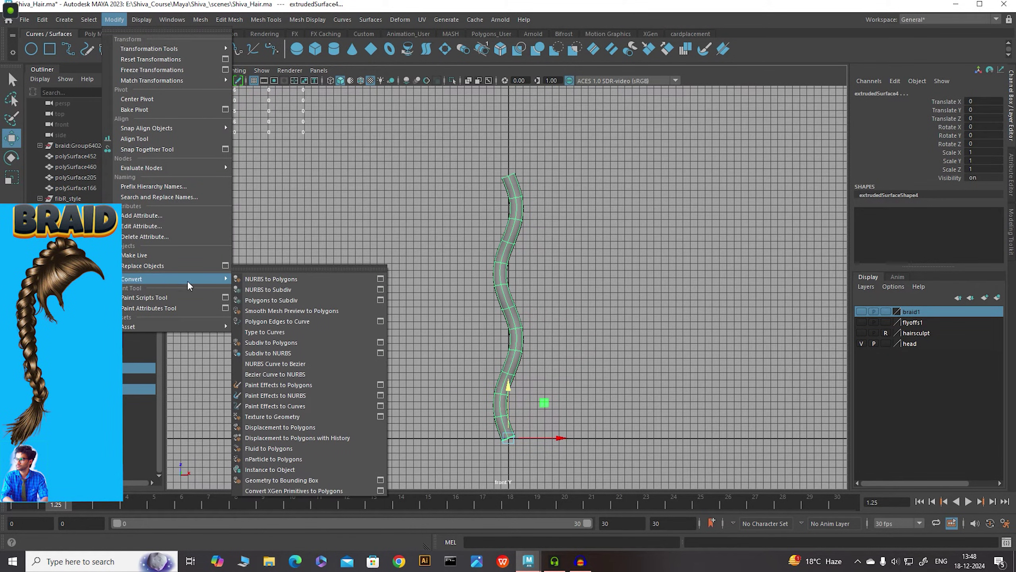
{"action": "left_click", "coordinate": [285, 281]}
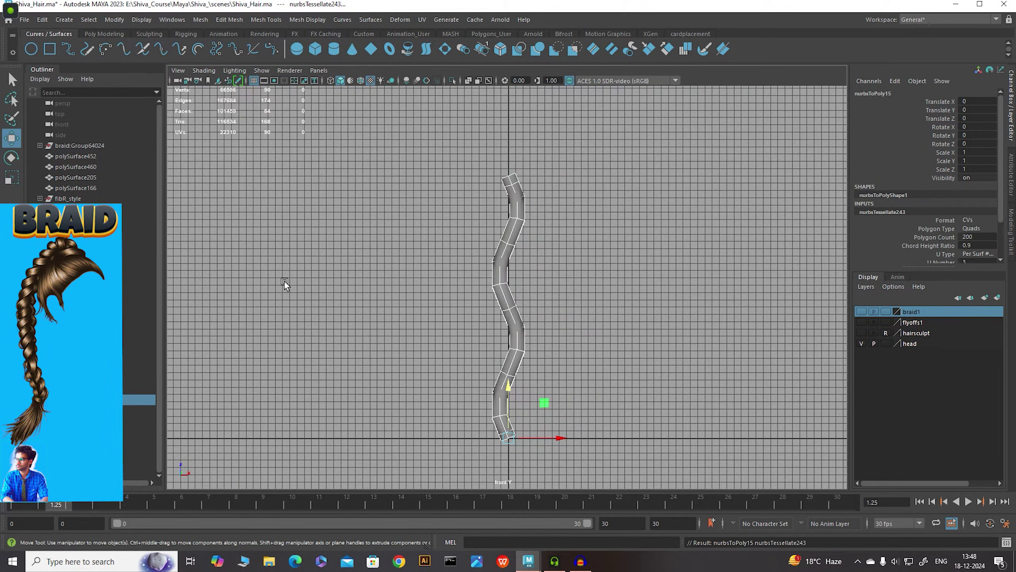
Hide the original extruded NURBS surface and select the converted polygon tube
{"action": "left_click", "coordinate": [546, 193]}
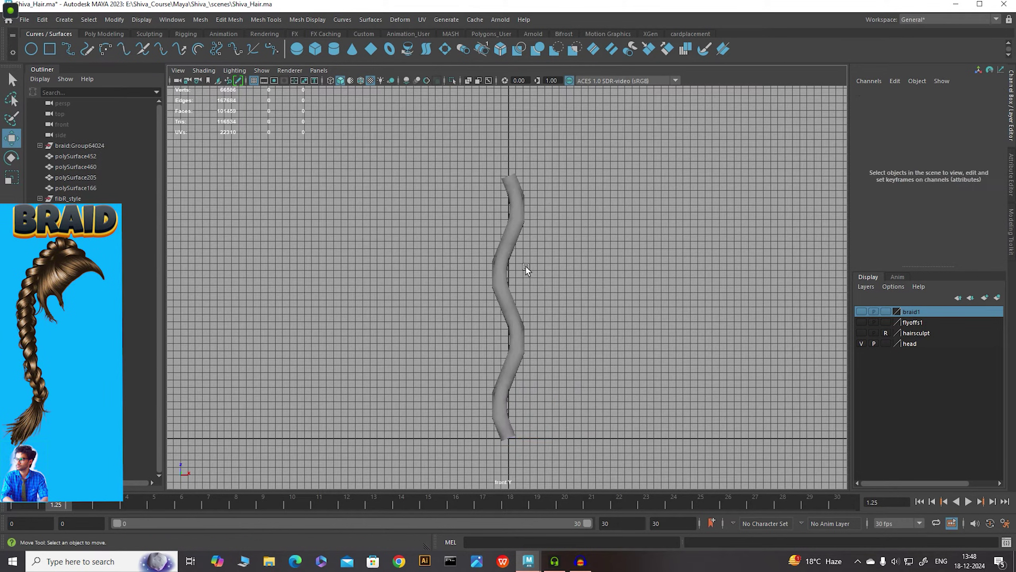
{"action": "left_click", "coordinate": [516, 230]}
{"action": "left_click", "coordinate": [81, 389]}
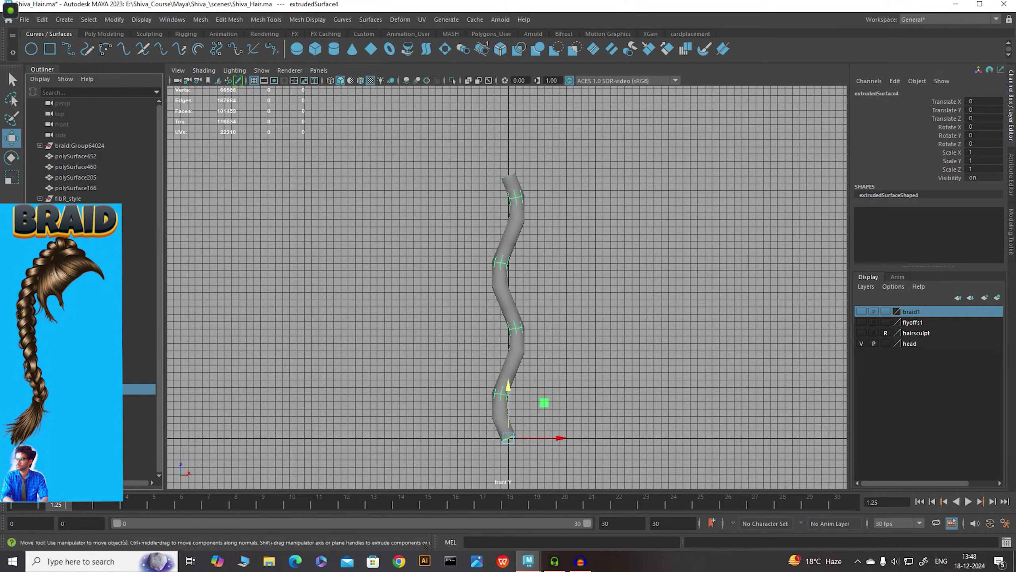
{"action": "left_click", "coordinate": [504, 386]}
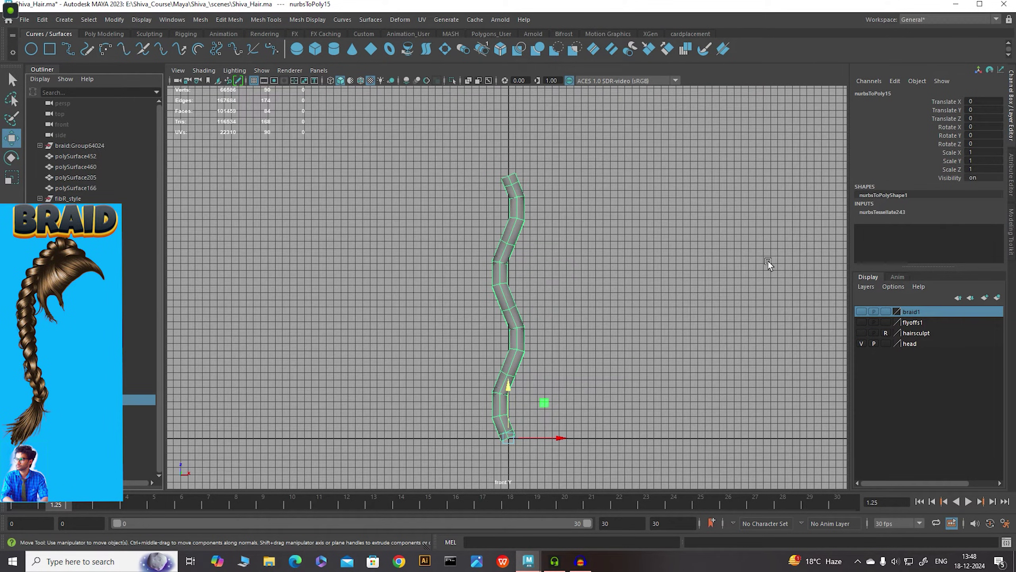
Duplicate the polygon tube in place and set the original tube's Translate Z to 6
{"action": "key", "text": "ctrl+d"}
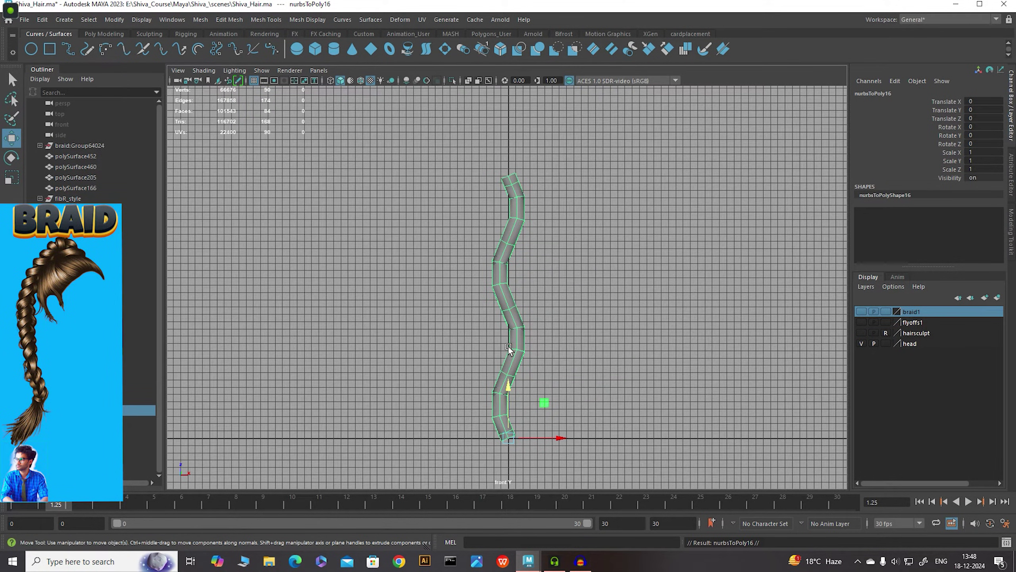
{"action": "left_click", "coordinate": [514, 336]}
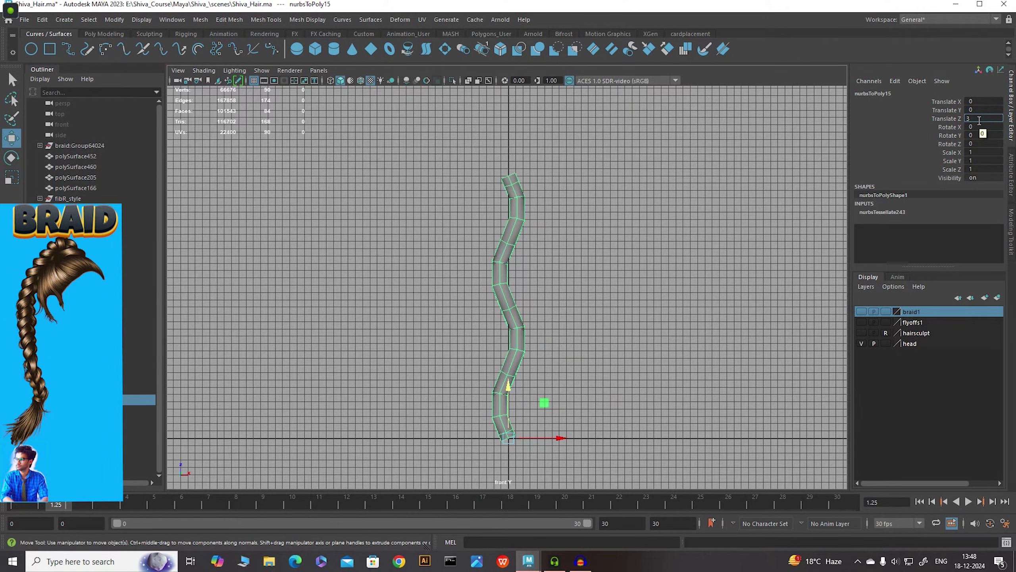
{"action": "left_click", "coordinate": [980, 120]}
{"action": "type", "text": "6"}
{"action": "key", "text": "Return"}
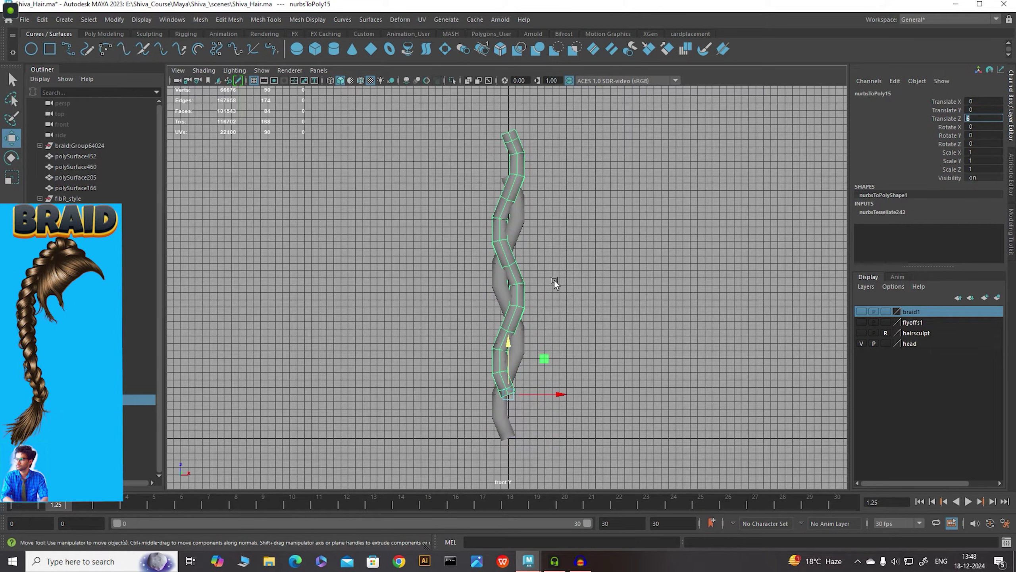
Duplicate the lower strand at the origin and set the copy's Translate Z to 12
{"action": "left_click", "coordinate": [510, 431]}
{"action": "key", "text": "ctrl+d"}
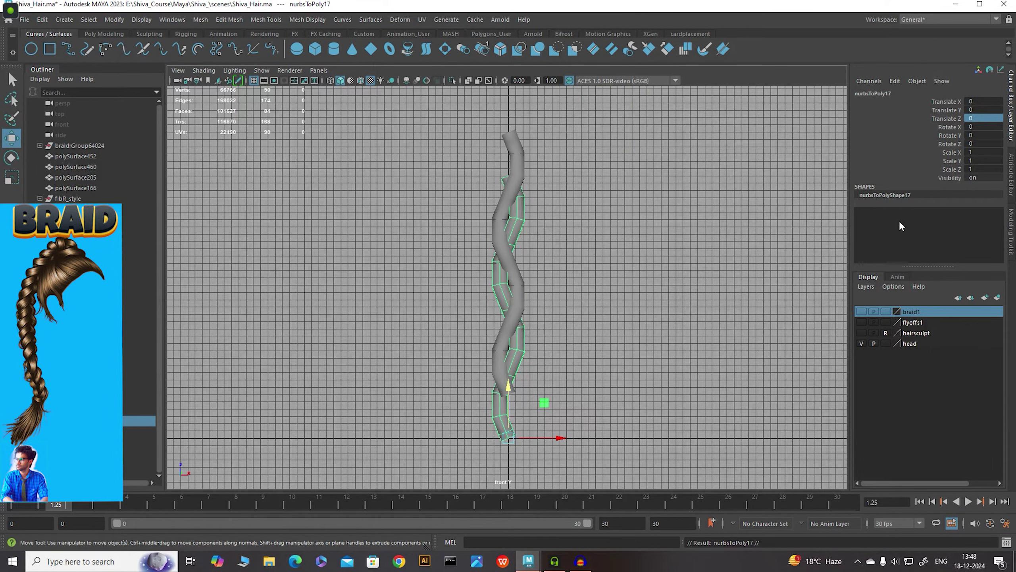
{"action": "left_click", "coordinate": [981, 120]}
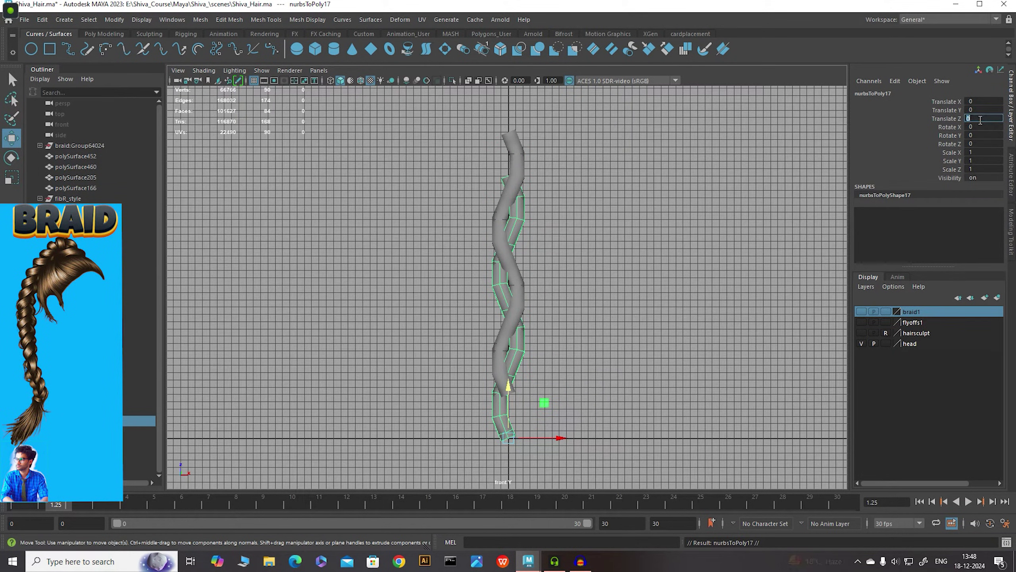
{"action": "type", "text": "12"}
{"action": "key", "text": "Return"}
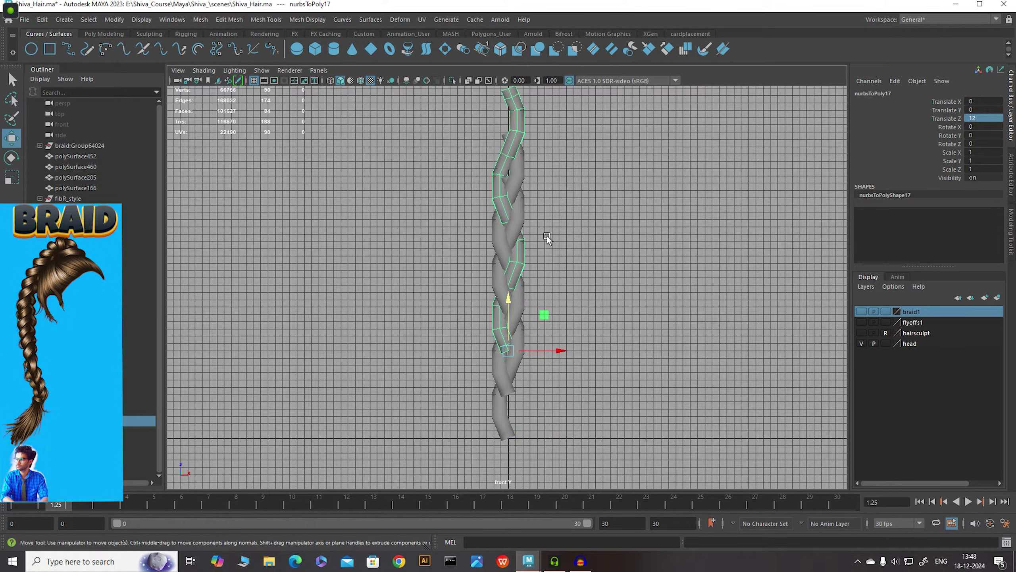
Examine how the three strands interweave from several angles in the perspective view
{"action": "left_click", "coordinate": [547, 236]}
{"action": "left_click_drag", "start_coordinate": [433, 178], "coordinate": [560, 260]}
{"action": "left_click_drag", "start_coordinate": [549, 297], "coordinate": [674, 269], "text": "alt"}
{"action": "key", "text": "space"}
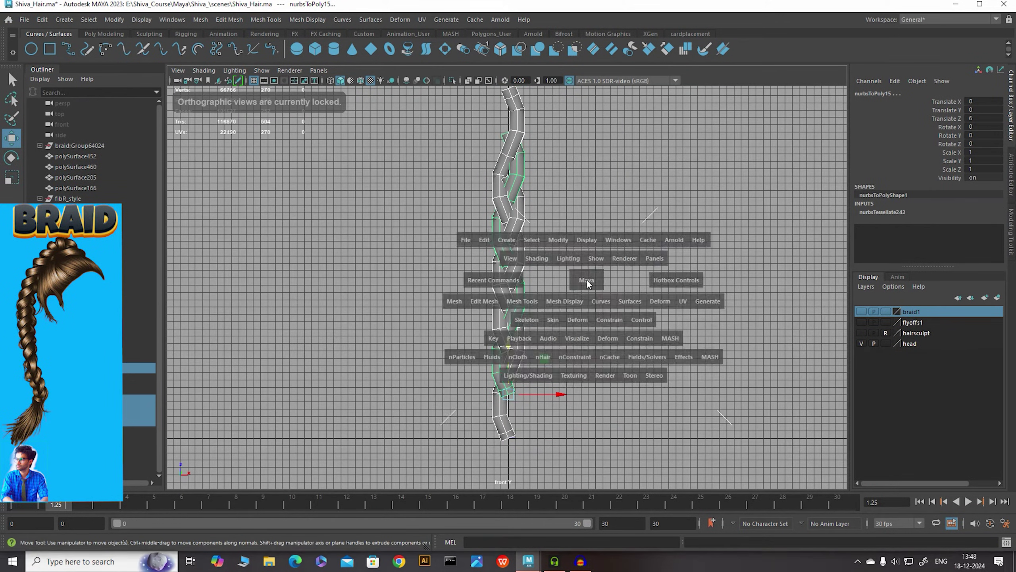
{"action": "key", "text": "space"}
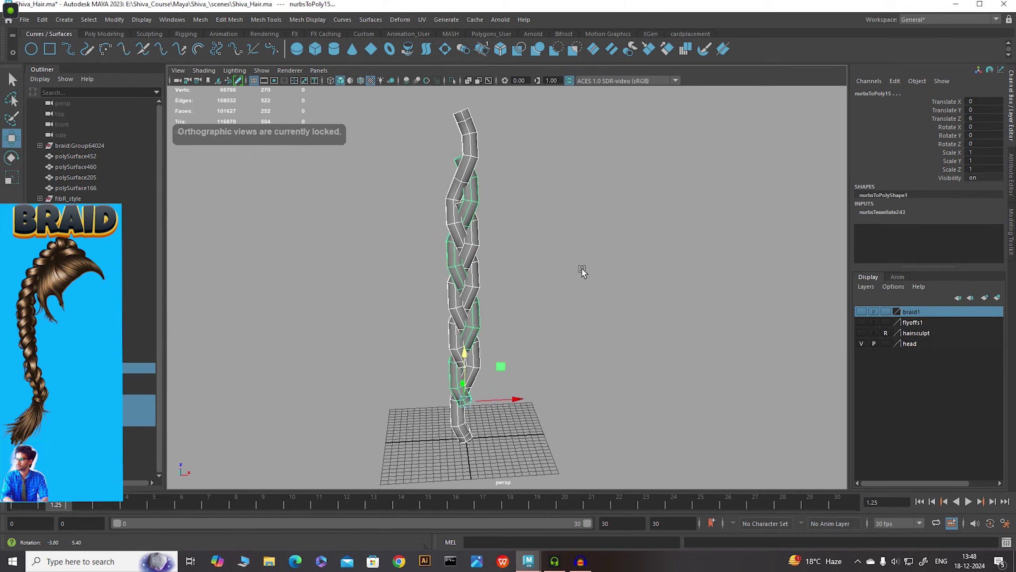
{"action": "mouse_move", "coordinate": [582, 271]}
{"action": "left_mouse_down", "text": "alt"}
{"action": "mouse_move", "coordinate": [595, 261]}
{"action": "mouse_move", "coordinate": [549, 292]}
{"action": "mouse_move", "coordinate": [606, 260]}
{"action": "mouse_move", "coordinate": [596, 270]}
{"action": "left_mouse_up", "text": "alt"}
{"action": "scroll", "coordinate": [549, 292], "scroll_direction": "up", "scroll_amount": 4}
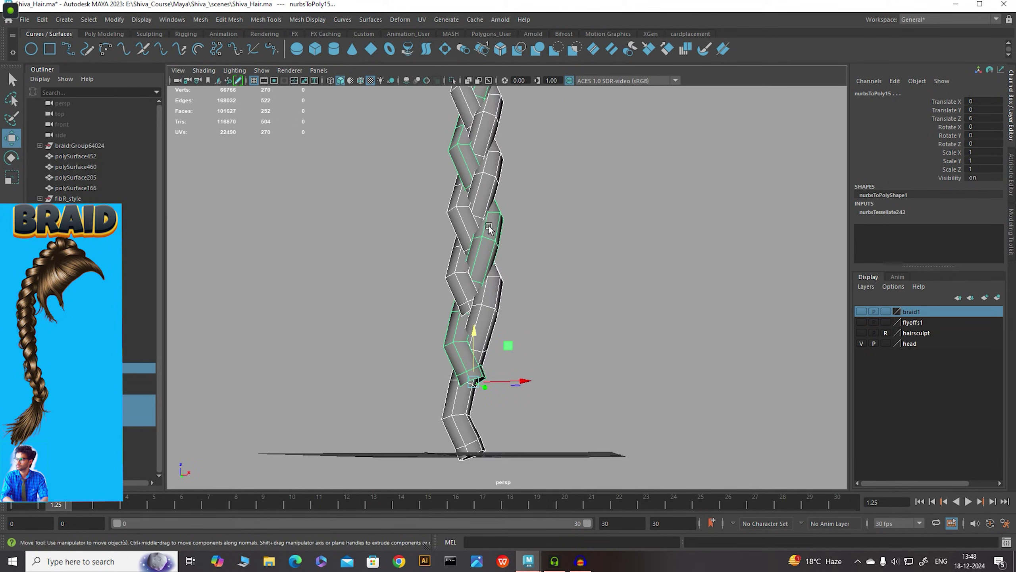
{"action": "left_click_drag", "start_coordinate": [489, 228], "coordinate": [515, 207], "text": "alt"}
{"action": "left_click", "coordinate": [655, 288]}
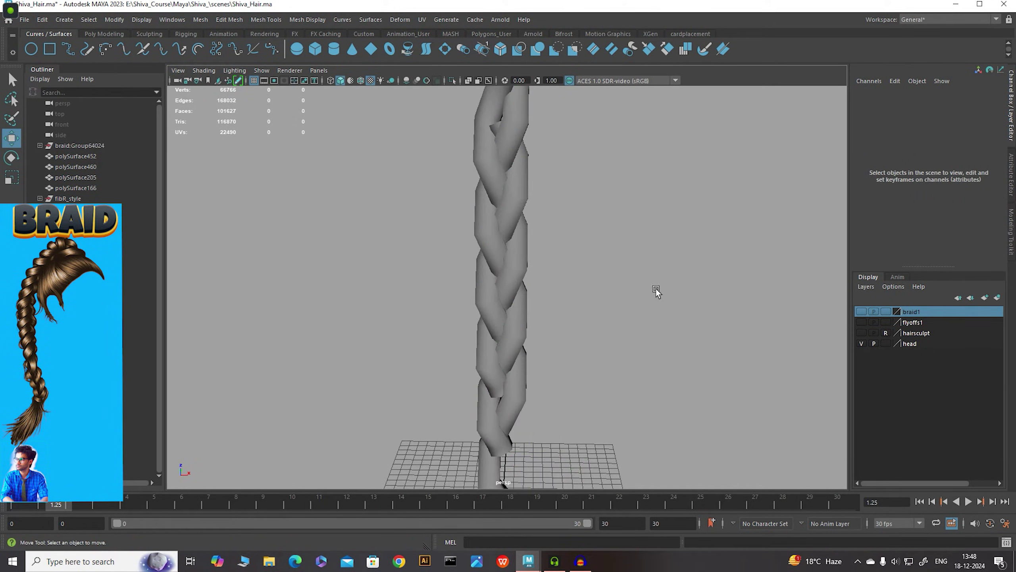
{"action": "left_click", "coordinate": [491, 220]}
{"action": "key", "text": "1"}
{"action": "left_click_drag", "start_coordinate": [572, 260], "coordinate": [535, 266], "text": "alt"}
{"action": "left_click", "coordinate": [541, 280]}
Select all three braid strands in object mode and combine them into a single mesh
{"action": "right_click", "coordinate": [541, 228]}
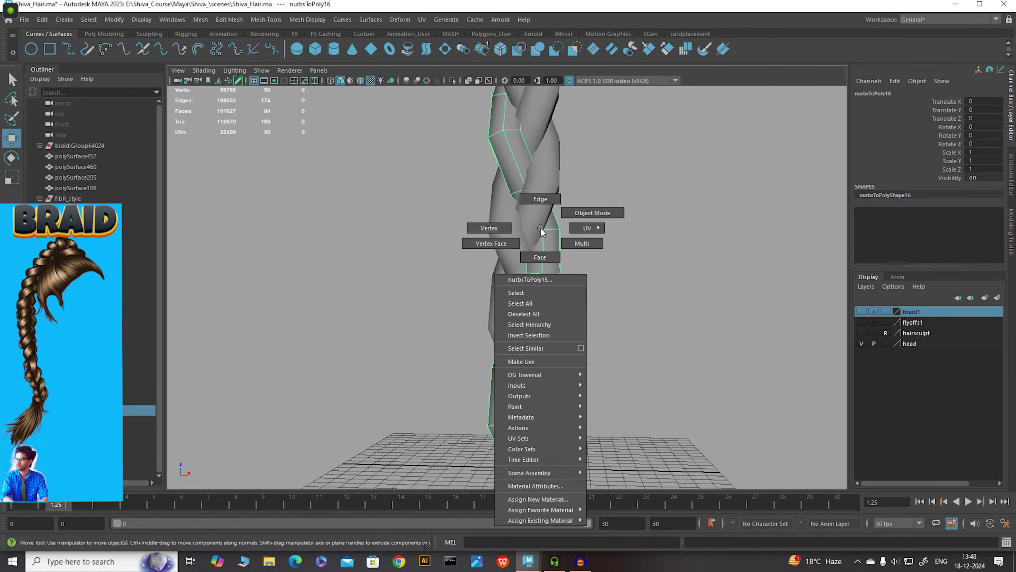
{"action": "right_click_drag", "start_coordinate": [540, 228], "coordinate": [539, 260]}
{"action": "right_click_drag", "start_coordinate": [565, 194], "coordinate": [599, 177]}
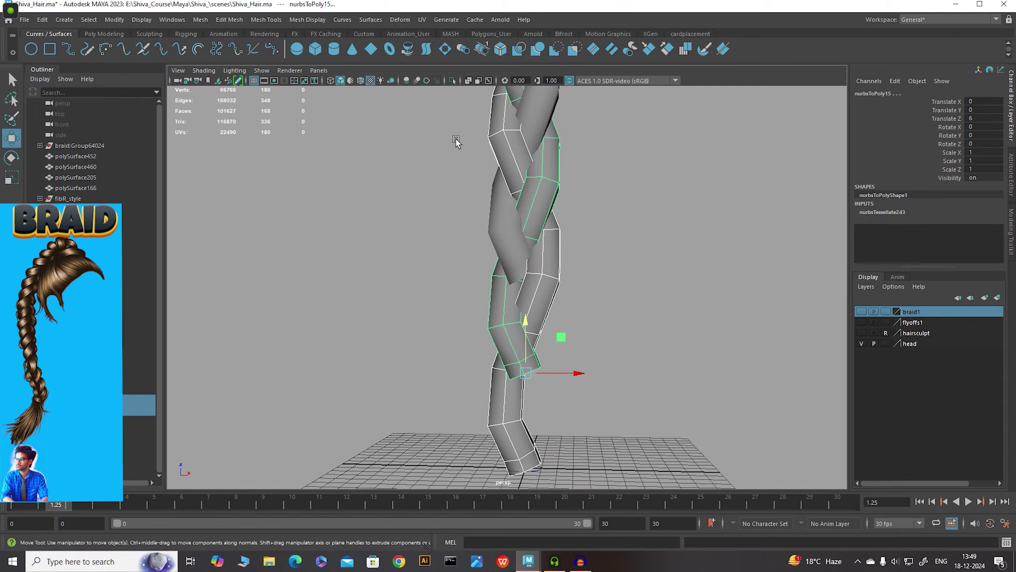
{"action": "left_click_drag", "start_coordinate": [457, 130], "coordinate": [585, 260]}
{"action": "right_click_drag", "start_coordinate": [682, 273], "coordinate": [596, 185], "text": "alt"}
{"action": "middle_click_drag", "start_coordinate": [596, 185], "coordinate": [595, 279], "text": "alt"}
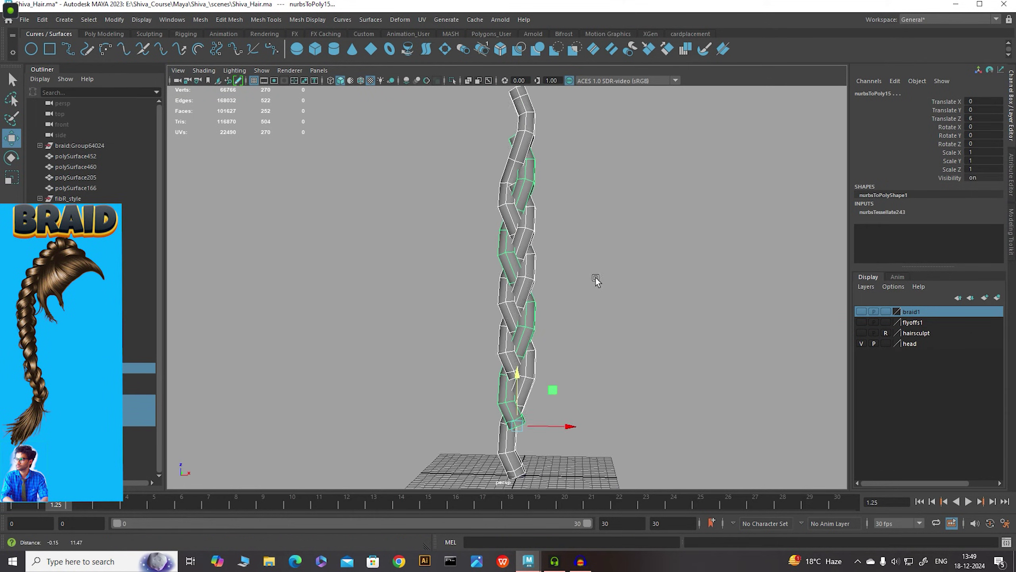
{"action": "left_click", "coordinate": [673, 35]}
{"action": "left_click", "coordinate": [142, 49]}
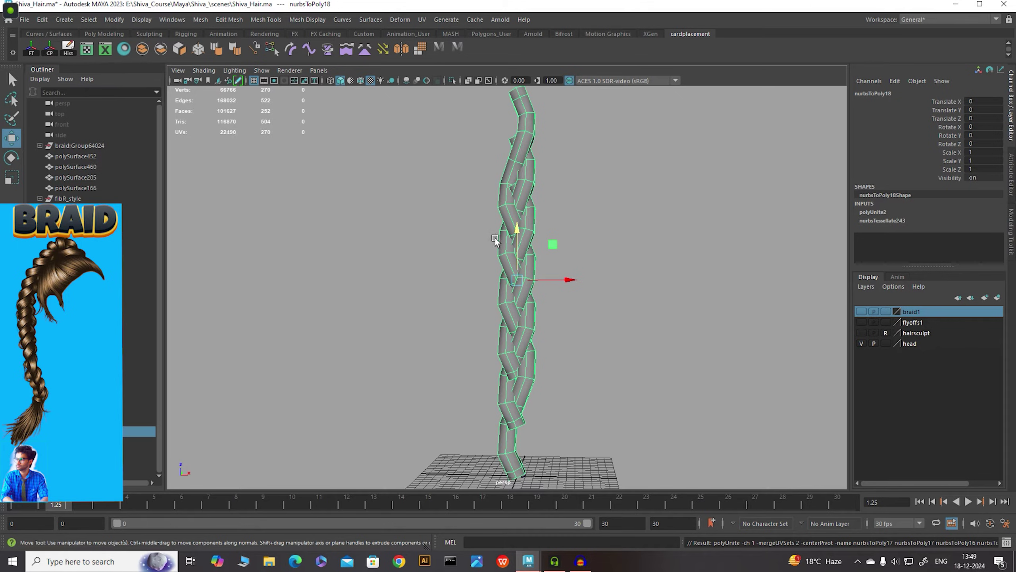
Select the uneven faces at the lower end of the combined braid in face mode and delete them
{"action": "right_click_drag", "start_coordinate": [511, 220], "coordinate": [585, 199]}
{"action": "right_click_drag", "start_coordinate": [636, 288], "coordinate": [595, 252], "text": "alt"}
{"action": "middle_click_drag", "start_coordinate": [596, 252], "coordinate": [595, 205], "text": "alt"}
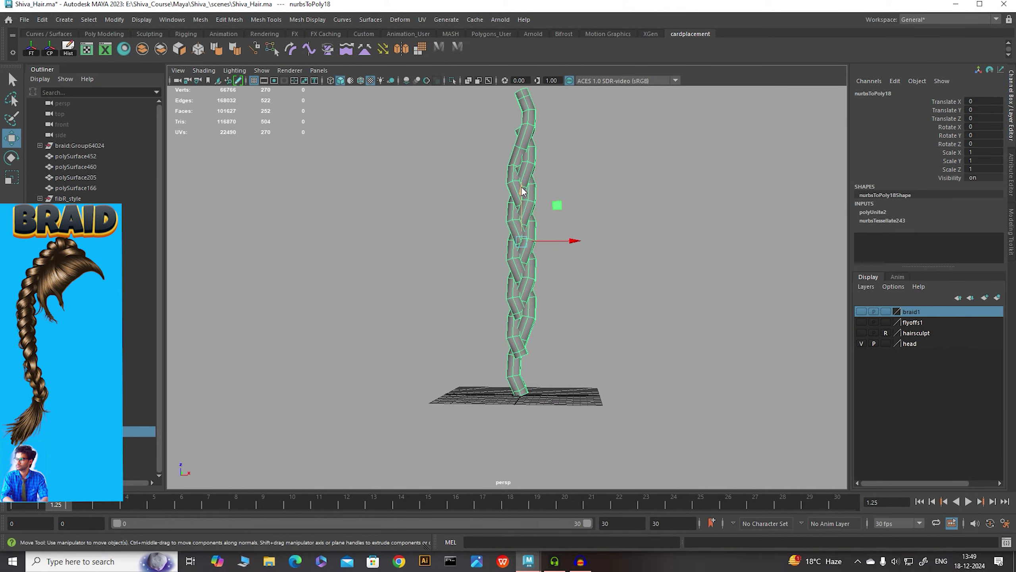
{"action": "right_click_drag", "start_coordinate": [522, 188], "coordinate": [522, 225]}
{"action": "left_click_drag", "start_coordinate": [525, 380], "coordinate": [603, 440]}
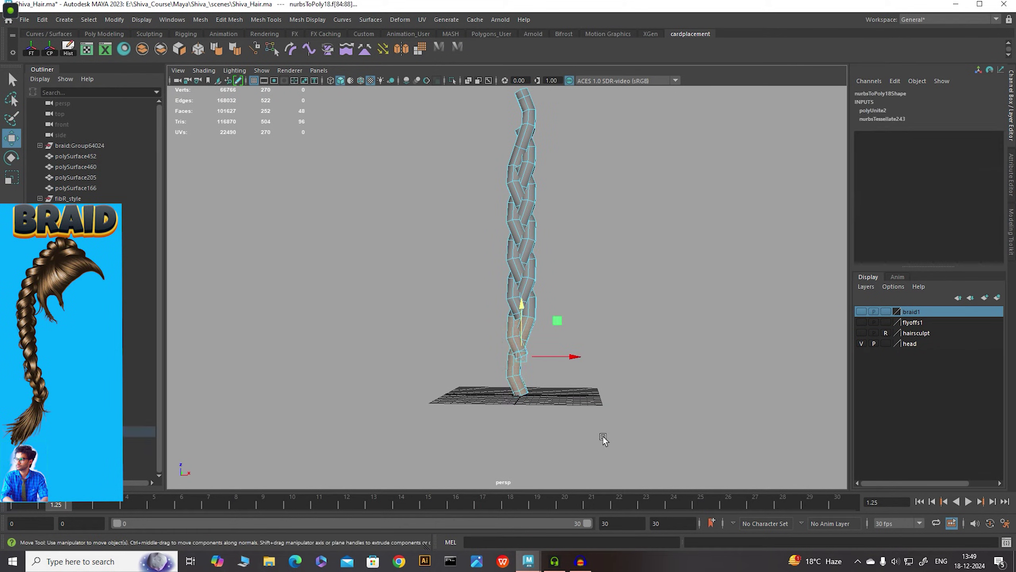
{"action": "key", "text": "Delete"}
Delete the uneven faces at the braid's upper end and return to object mode with the trimmed segment selected
{"action": "middle_click_drag", "start_coordinate": [570, 254], "coordinate": [570, 370], "text": "alt"}
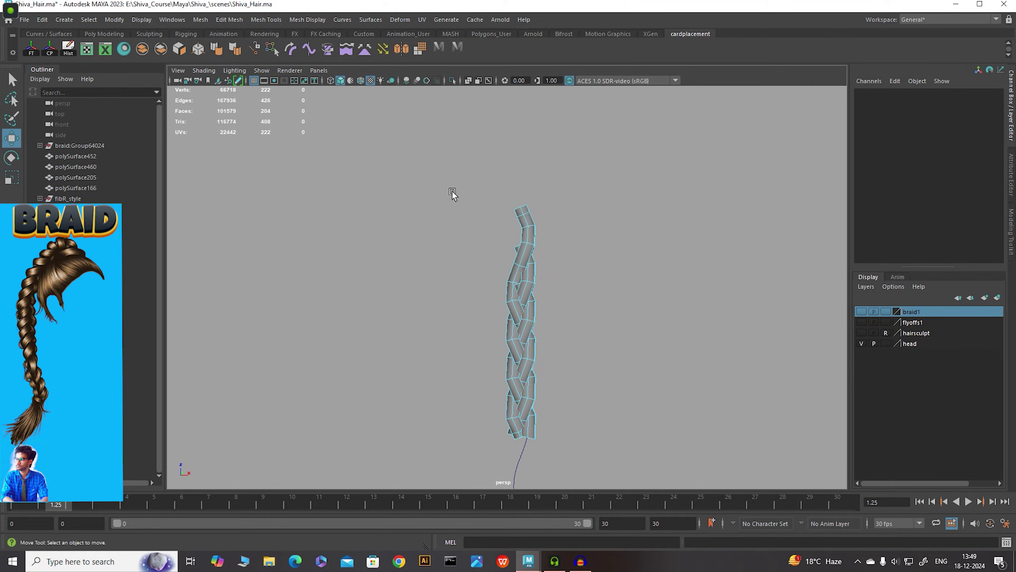
{"action": "left_click_drag", "start_coordinate": [449, 181], "coordinate": [570, 268]}
{"action": "key", "text": "Delete"}
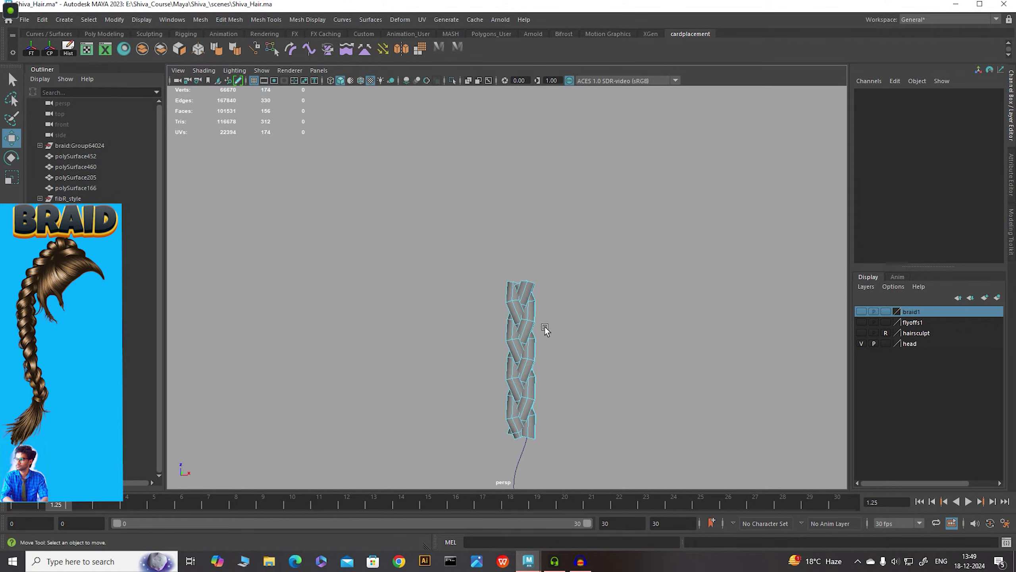
{"action": "right_click_drag", "start_coordinate": [490, 264], "coordinate": [592, 214]}
Duplicate the trimmed braid segment in the front view and move the copy up about 24 units in Z to continue the pattern
{"action": "key", "text": "space"}
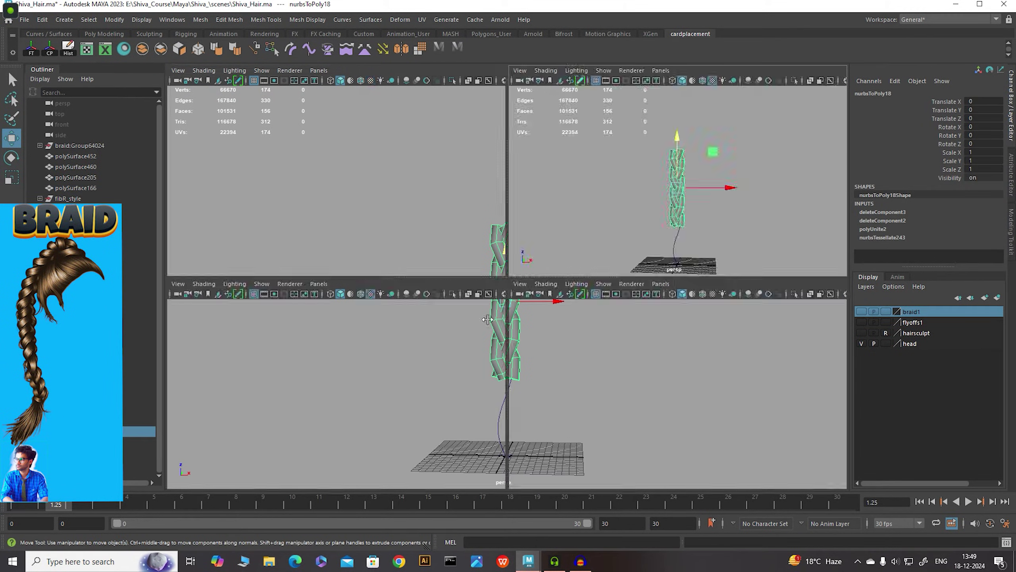
{"action": "key", "text": "space"}
{"action": "middle_click_drag", "start_coordinate": [526, 286], "coordinate": [519, 328], "text": "alt"}
{"action": "right_click_drag", "start_coordinate": [519, 328], "coordinate": [553, 353], "text": "alt"}
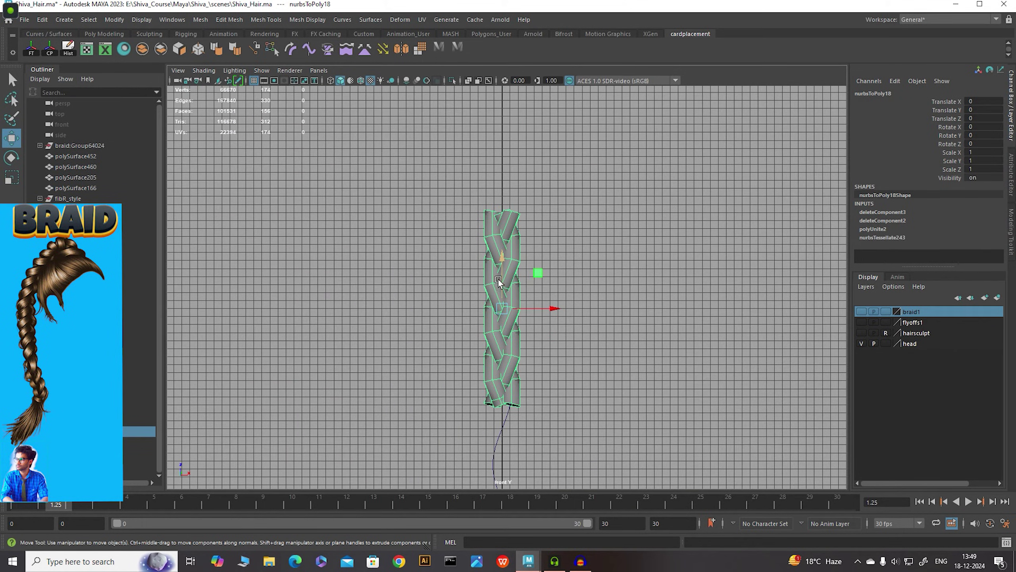
{"action": "key", "text": "ctrl+d"}
{"action": "left_click_drag", "start_coordinate": [502, 269], "coordinate": [508, 77]}
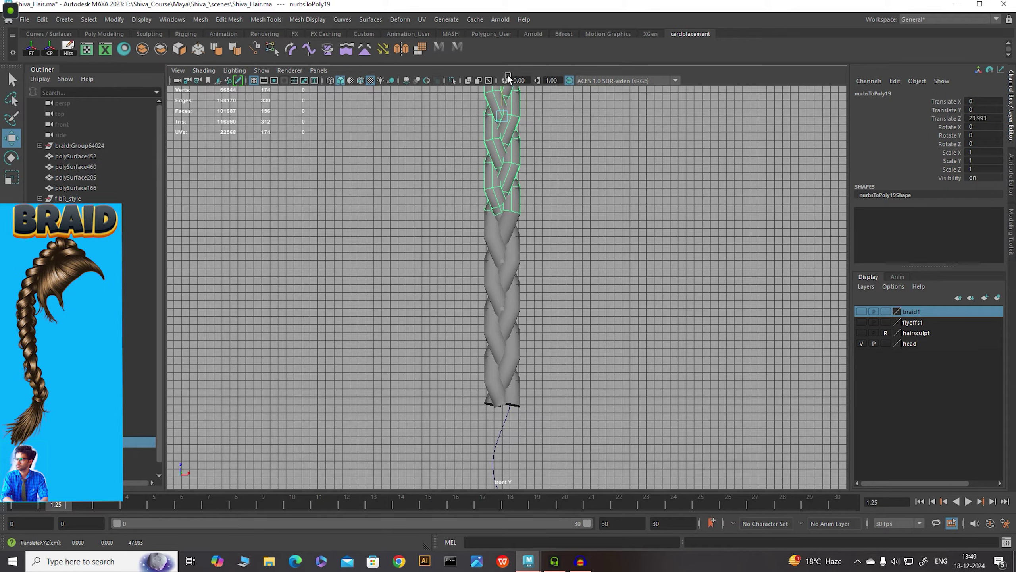
Duplicate the upper braid segment and move the copy up to a Translate Z of about 48, stacked on the previous one
{"action": "middle_click_drag", "start_coordinate": [543, 230], "coordinate": [545, 308], "text": "alt"}
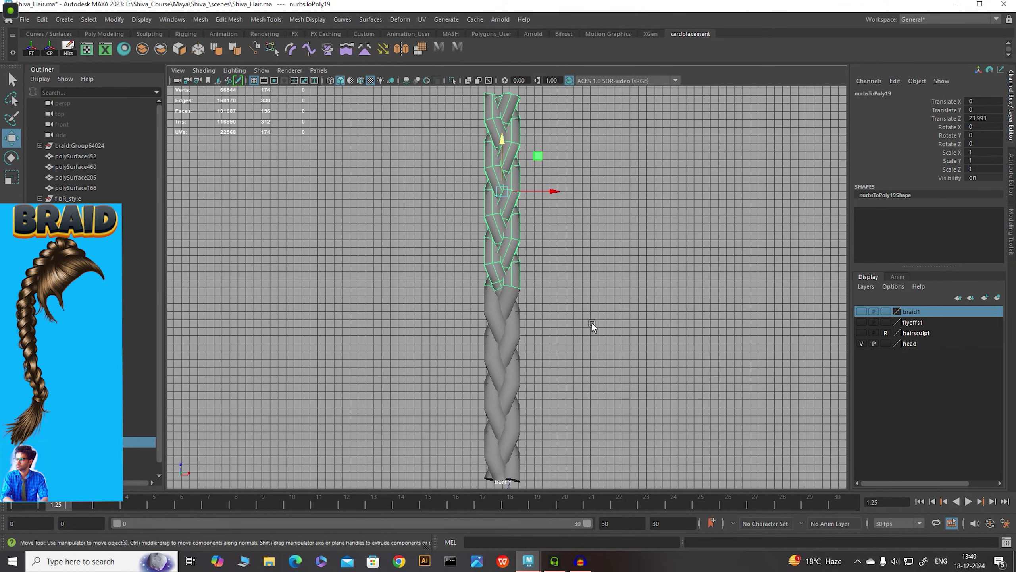
{"action": "right_click_drag", "start_coordinate": [592, 323], "coordinate": [574, 246], "text": "alt"}
{"action": "middle_click_drag", "start_coordinate": [590, 246], "coordinate": [599, 335], "text": "alt"}
{"action": "key", "text": "ctrl+d"}
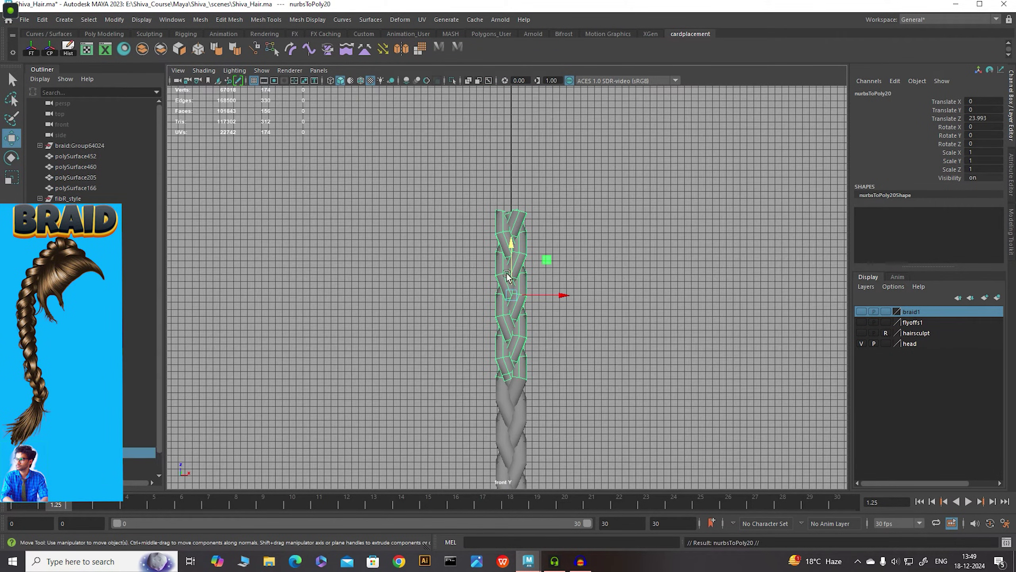
{"action": "left_click_drag", "start_coordinate": [509, 277], "coordinate": [524, 89]}
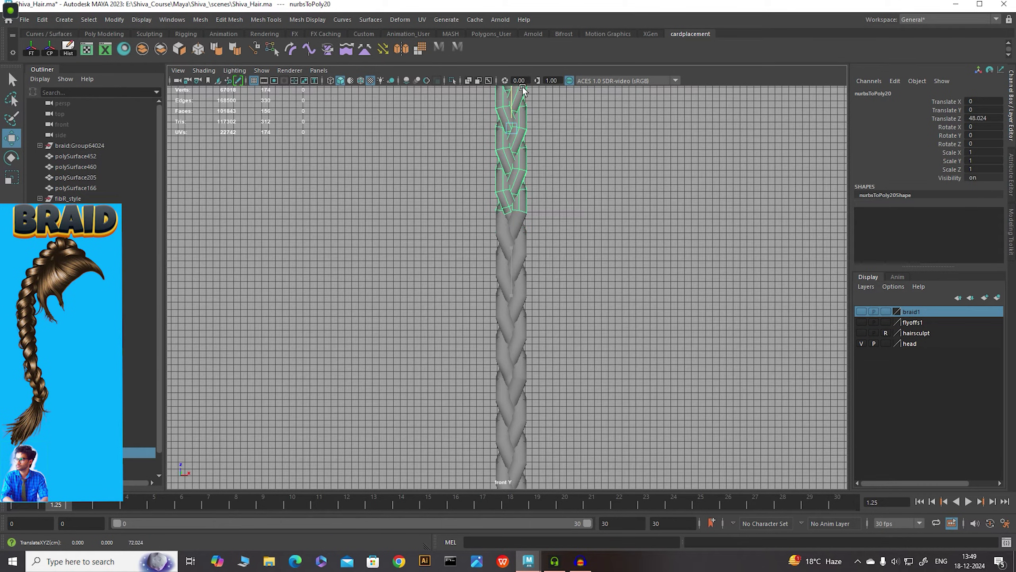
{"action": "right_click_drag", "start_coordinate": [589, 248], "coordinate": [542, 259], "text": "alt"}
{"action": "middle_click_drag", "start_coordinate": [646, 260], "coordinate": [645, 330], "text": "alt"}
{"action": "right_click_drag", "start_coordinate": [645, 329], "coordinate": [560, 298], "text": "alt"}
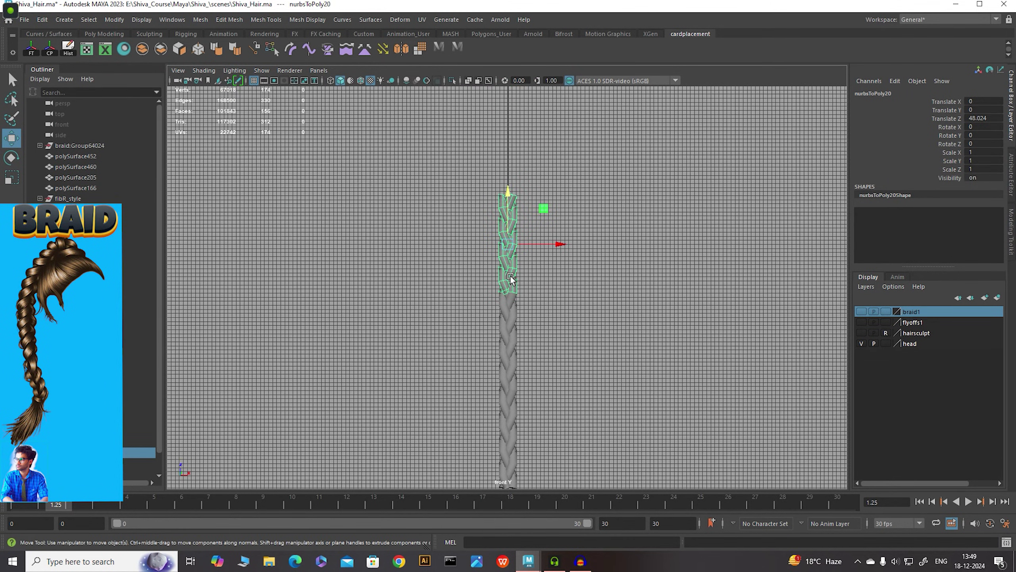
Duplicate the topmost braid segment and move the copy up to a Translate Z of about 72
{"action": "key", "text": "ctrl+d"}
{"action": "left_click_drag", "start_coordinate": [506, 212], "coordinate": [519, 112]}
{"action": "scroll", "coordinate": [519, 252], "scroll_direction": "down", "scroll_amount": 5}
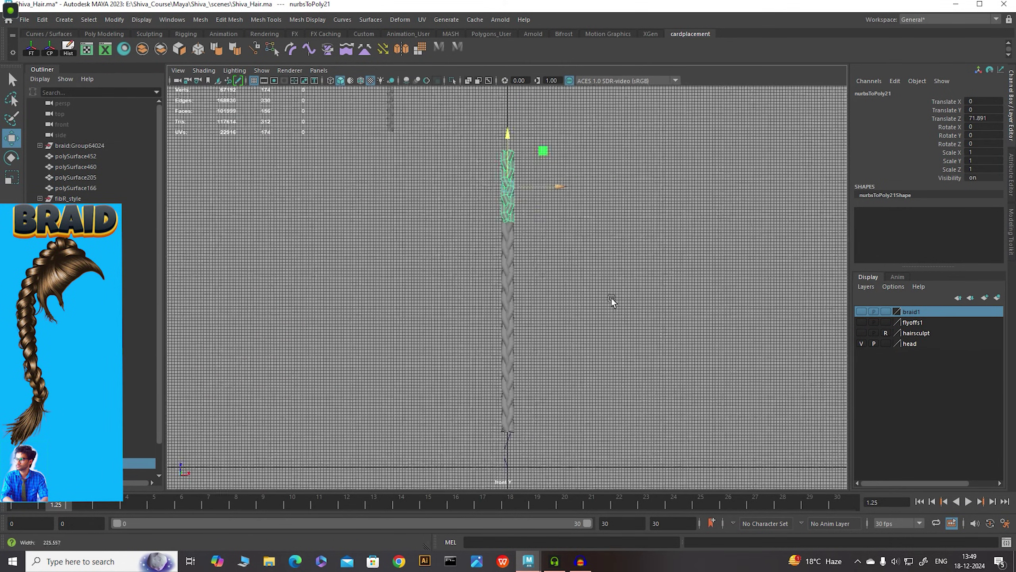
Select all four stacked braid segments in the perspective view and combine them into one mesh
{"action": "key", "text": "space"}
{"action": "key", "text": "space"}
{"action": "scroll", "coordinate": [562, 324], "scroll_direction": "up", "scroll_amount": 5}
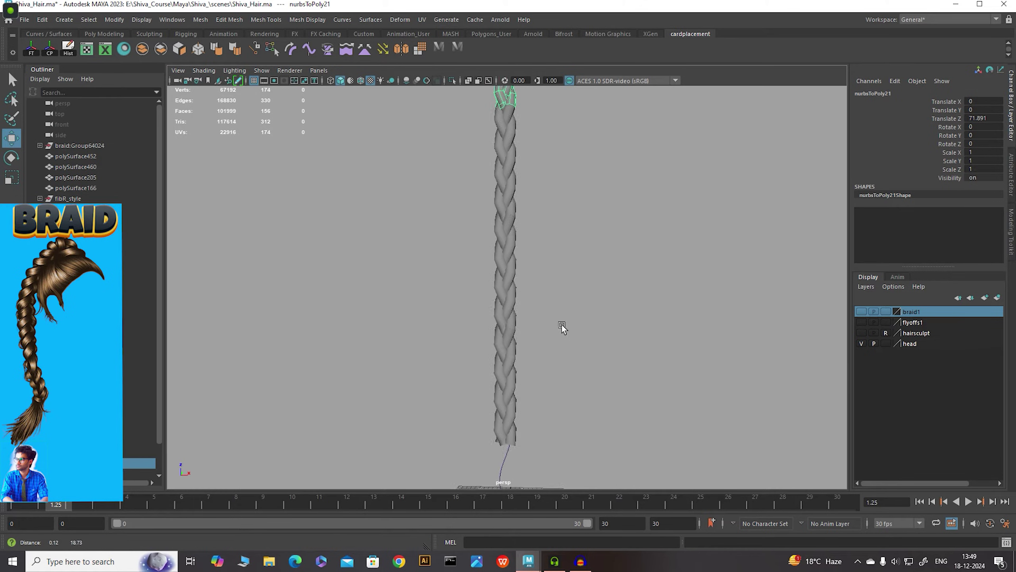
{"action": "right_click_drag", "start_coordinate": [498, 207], "coordinate": [548, 191]}
{"action": "right_click_drag", "start_coordinate": [665, 256], "coordinate": [564, 311], "text": "alt"}
{"action": "left_click_drag", "start_coordinate": [447, 313], "coordinate": [687, 426], "text": "shift"}
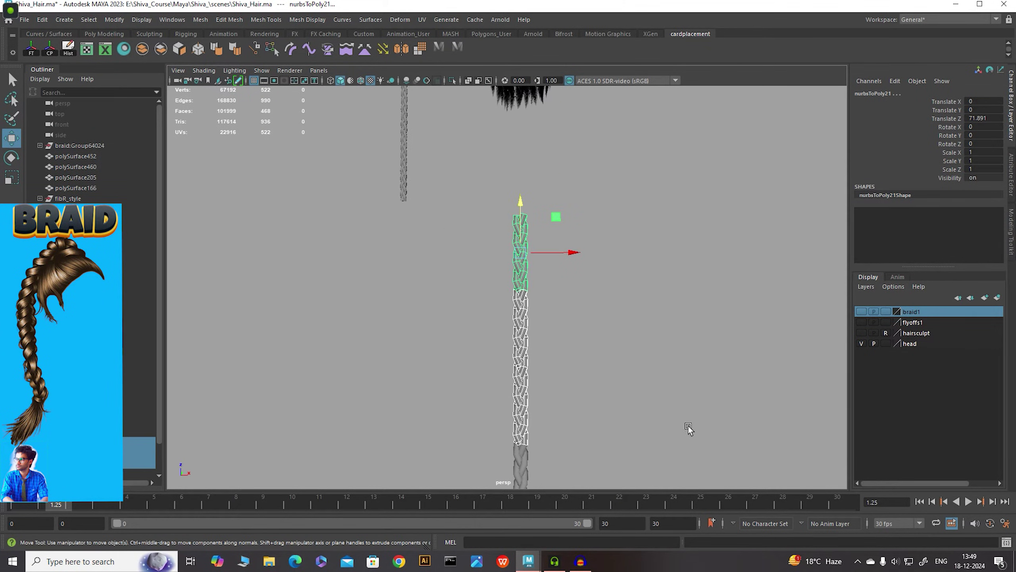
{"action": "right_click_drag", "start_coordinate": [687, 426], "coordinate": [569, 364], "text": "alt"}
{"action": "middle_click_drag", "start_coordinate": [569, 367], "coordinate": [582, 302], "text": "alt"}
{"action": "left_click", "coordinate": [530, 339], "text": "shift"}
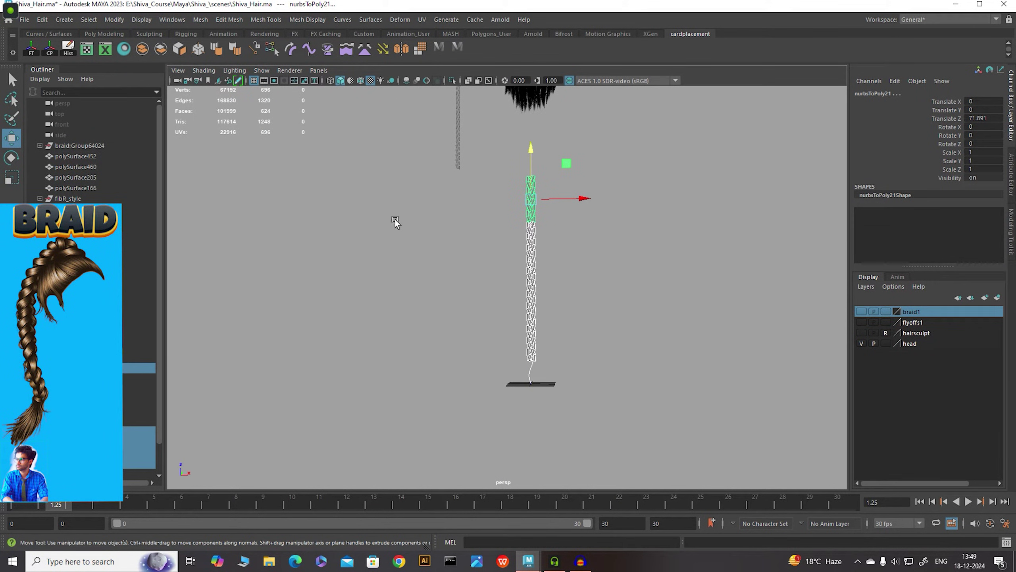
{"action": "left_click", "coordinate": [142, 48]}
Merge all vertices of the combined braid with a threshold of 0.1 and return to object mode
{"action": "right_click", "coordinate": [532, 248]}
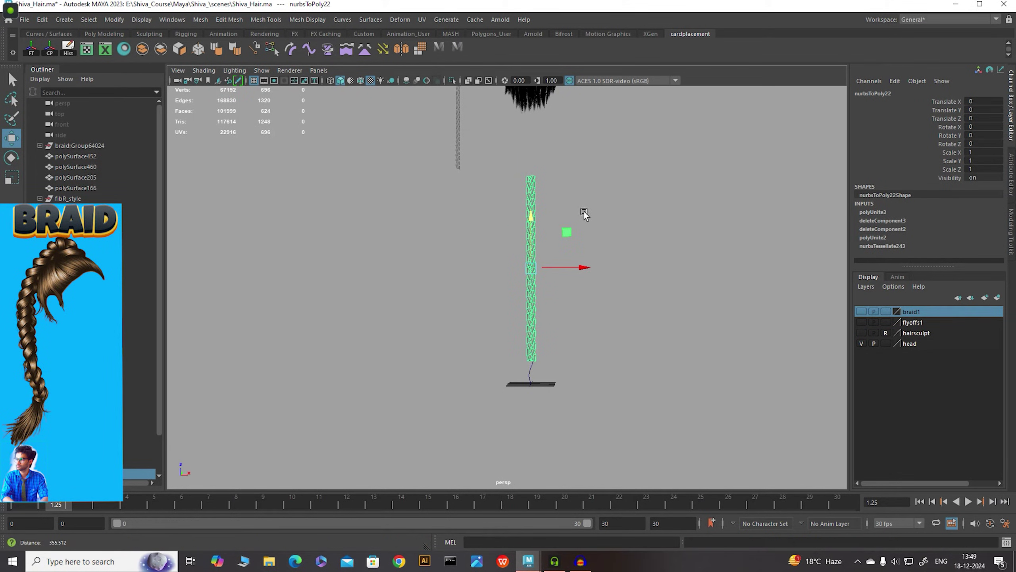
{"action": "scroll", "coordinate": [549, 200], "scroll_direction": "up", "scroll_amount": 2}
{"action": "right_click_drag", "start_coordinate": [557, 217], "coordinate": [526, 217]}
{"action": "scroll", "coordinate": [518, 336], "scroll_direction": "down", "scroll_amount": 3}
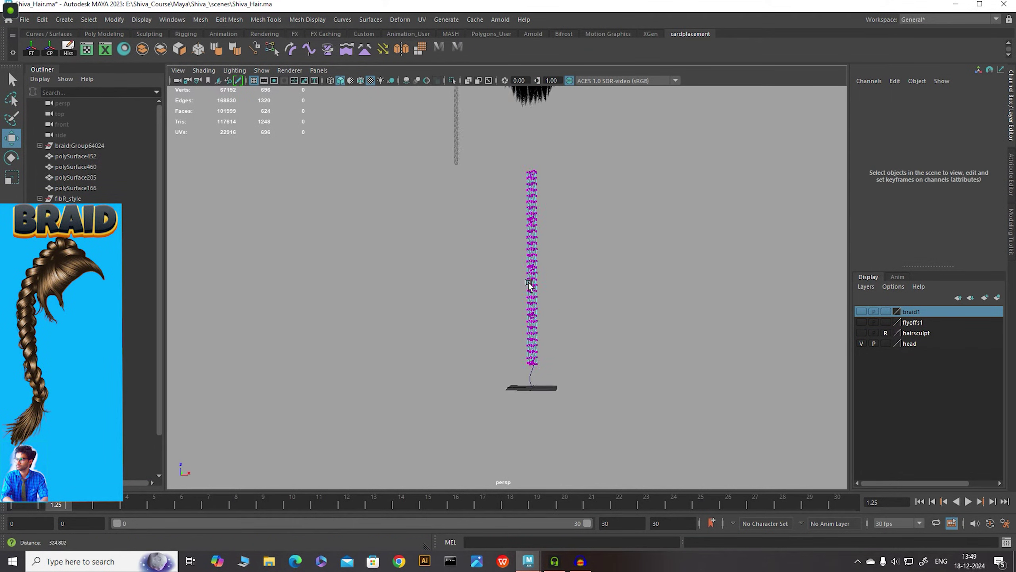
{"action": "left_click_drag", "start_coordinate": [501, 138], "coordinate": [618, 400]}
{"action": "scroll", "coordinate": [521, 284], "scroll_direction": "up", "scroll_amount": 2}
{"action": "right_click_drag", "start_coordinate": [544, 232], "coordinate": [632, 158], "text": "shift"}
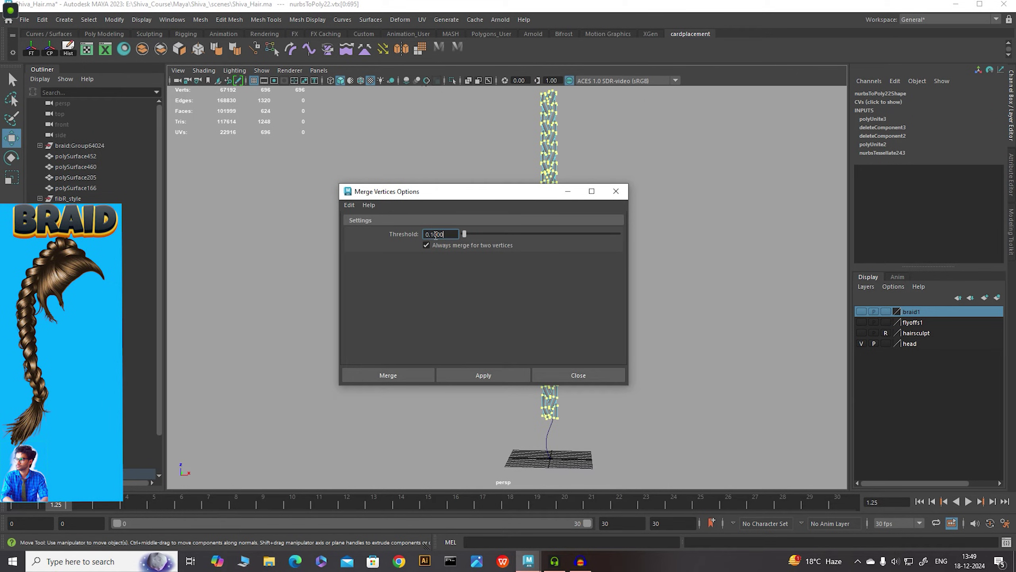
{"action": "left_click", "coordinate": [388, 375]}
{"action": "key", "text": "f"}
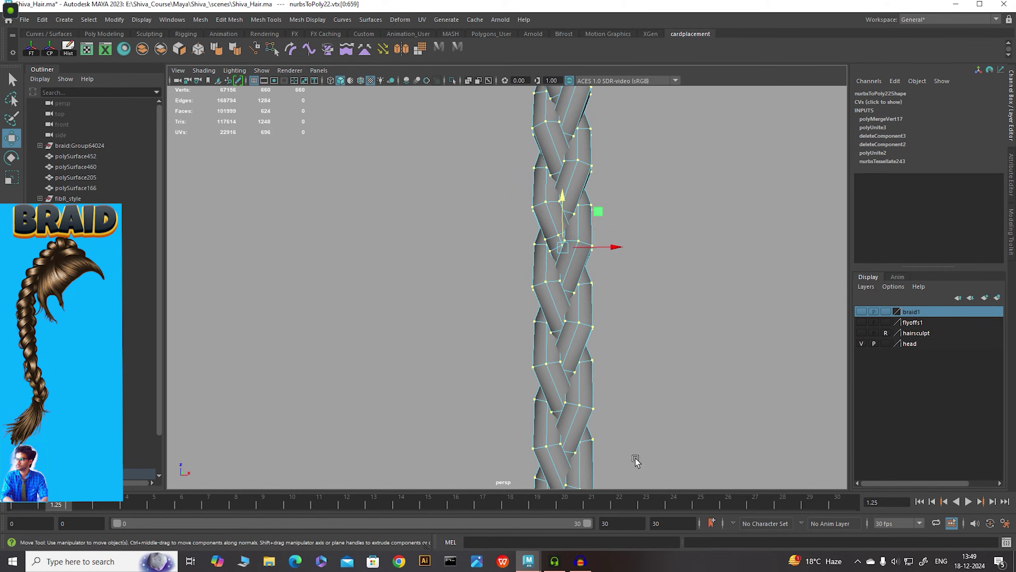
{"action": "right_click_drag", "start_coordinate": [564, 248], "coordinate": [616, 230]}
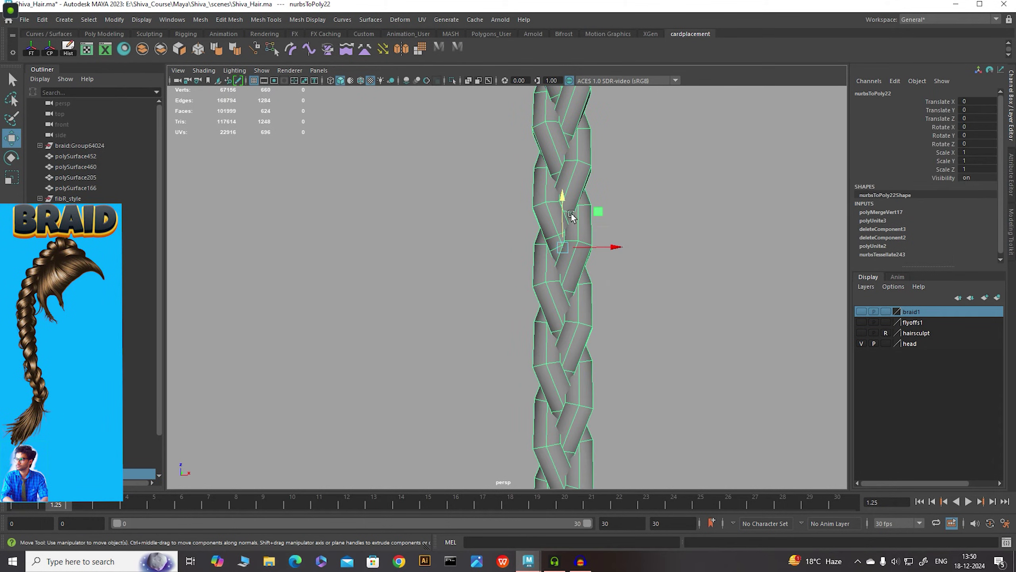
Examine the merged braid from the front and side, checking the joins between segments
{"action": "right_click_drag", "start_coordinate": [574, 176], "coordinate": [518, 187]}
{"action": "left_click_drag", "start_coordinate": [617, 261], "coordinate": [501, 296], "text": "alt"}
{"action": "right_click_drag", "start_coordinate": [534, 283], "coordinate": [565, 272]}
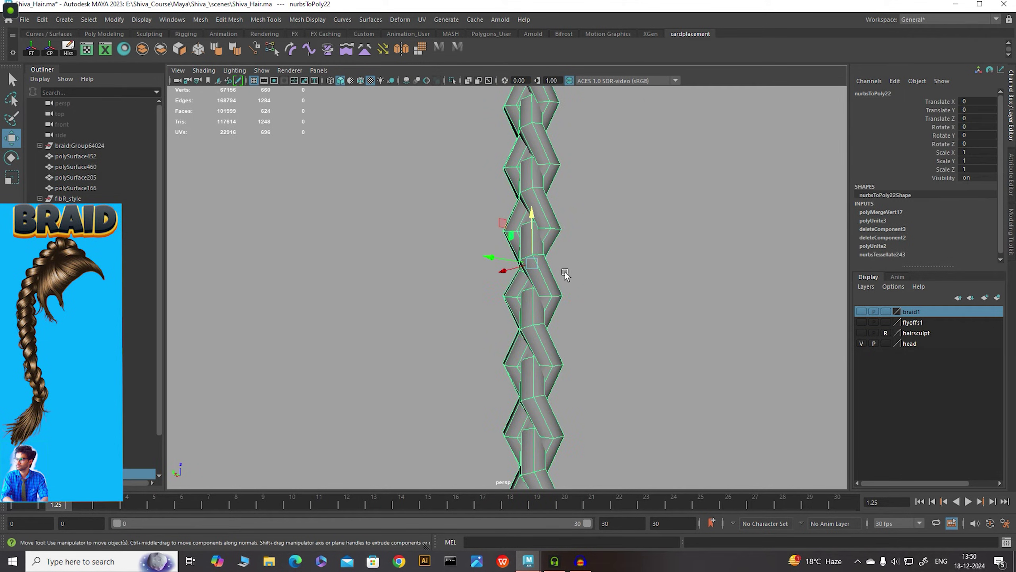
{"action": "left_click_drag", "start_coordinate": [565, 275], "coordinate": [480, 282], "text": "alt"}
{"action": "right_click_drag", "start_coordinate": [571, 286], "coordinate": [540, 313], "text": "alt"}
{"action": "left_click_drag", "start_coordinate": [541, 314], "coordinate": [570, 286], "text": "alt"}
{"action": "middle_click_drag", "start_coordinate": [564, 280], "coordinate": [621, 329], "text": "alt"}
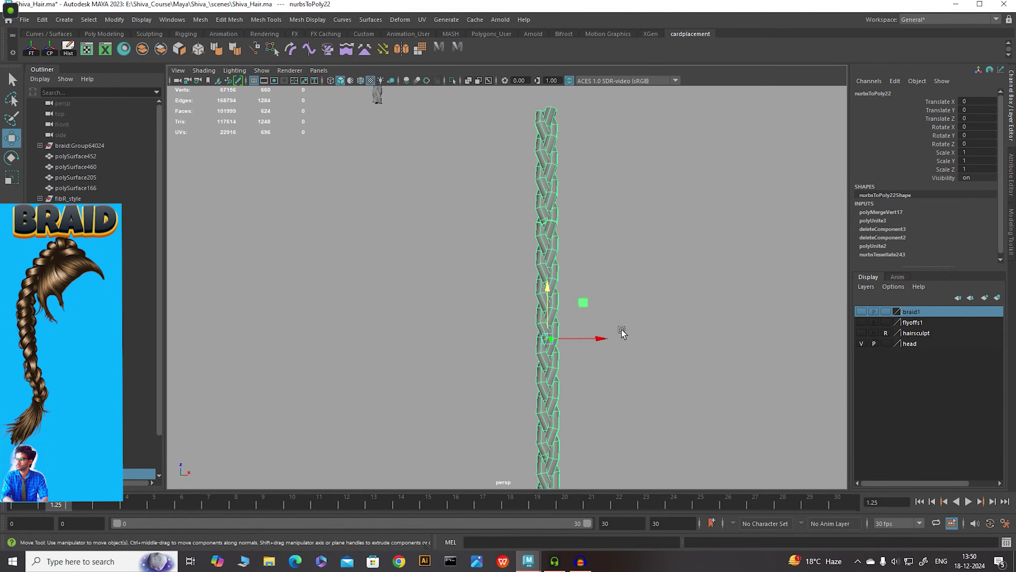
{"action": "right_click_drag", "start_coordinate": [621, 329], "coordinate": [580, 289], "text": "alt"}
Try smoothing the combined braid mesh with one division and inspect the rounded strands
{"action": "left_click", "coordinate": [419, 49]}
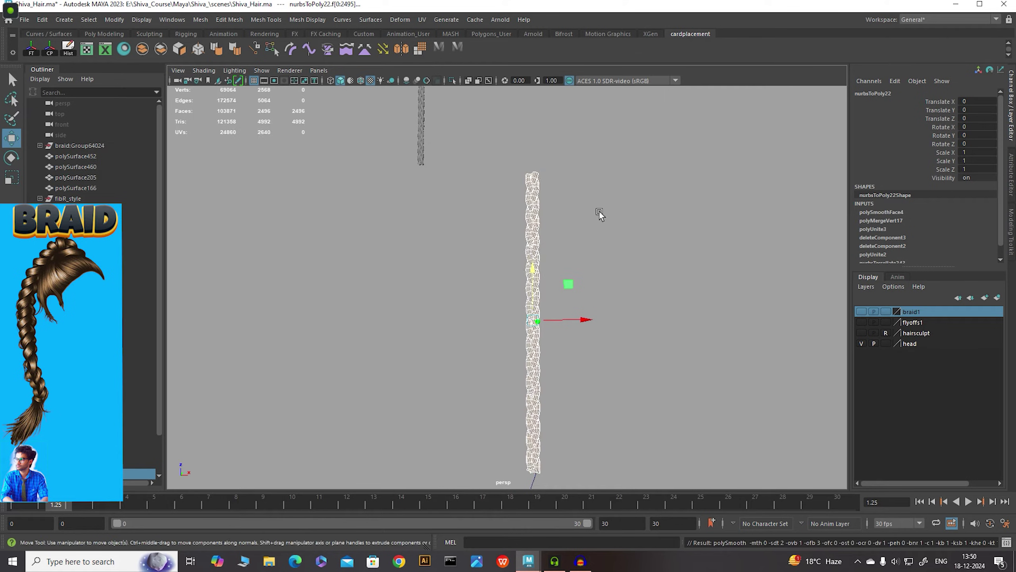
{"action": "scroll", "coordinate": [641, 281], "scroll_direction": "up", "scroll_amount": 4}
{"action": "right_click_drag", "start_coordinate": [572, 238], "coordinate": [620, 213]}
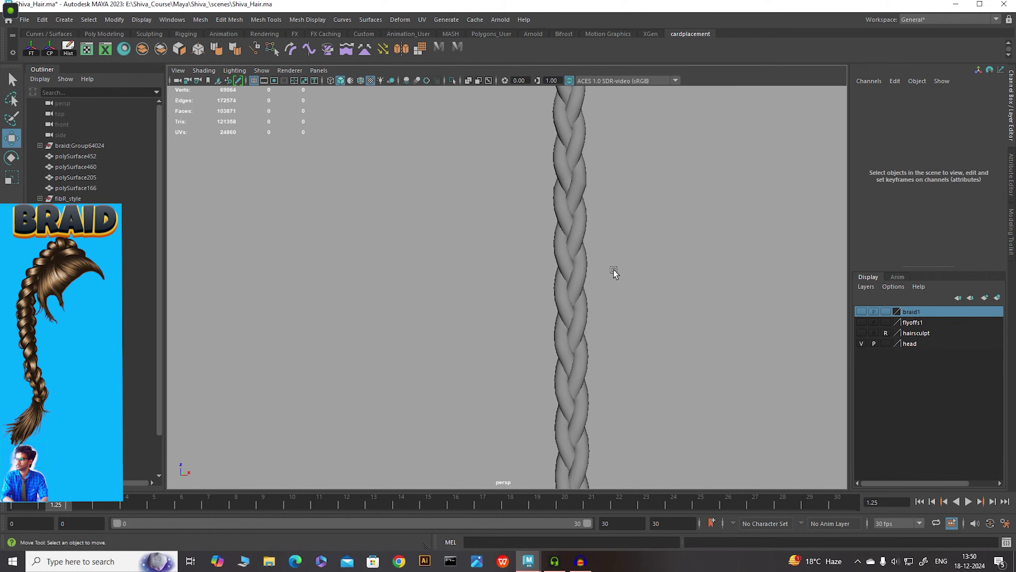
{"action": "mouse_move", "coordinate": [613, 270]}
{"action": "left_mouse_down", "text": "alt"}
{"action": "mouse_move", "coordinate": [705, 272]}
{"action": "mouse_move", "coordinate": [610, 269]}
{"action": "left_mouse_up", "text": "alt"}
Undo the smoothing on the combined braid mesh
{"action": "key", "text": "ctrl+z"}
{"action": "key", "text": "ctrl+z"}
{"action": "key", "text": "ctrl+z"}
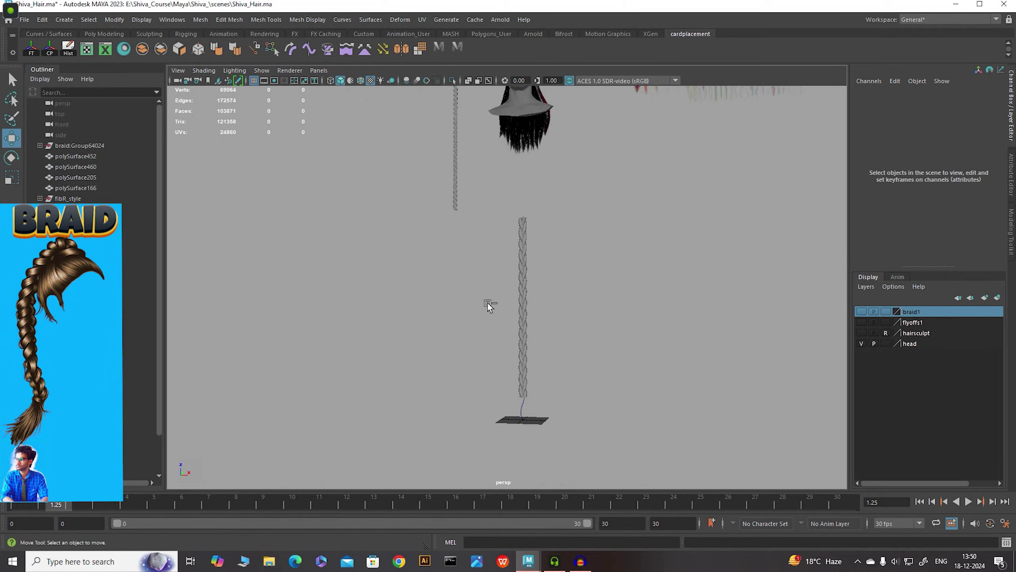
{"action": "middle_click_drag", "start_coordinate": [600, 248], "coordinate": [578, 293], "text": "alt"}
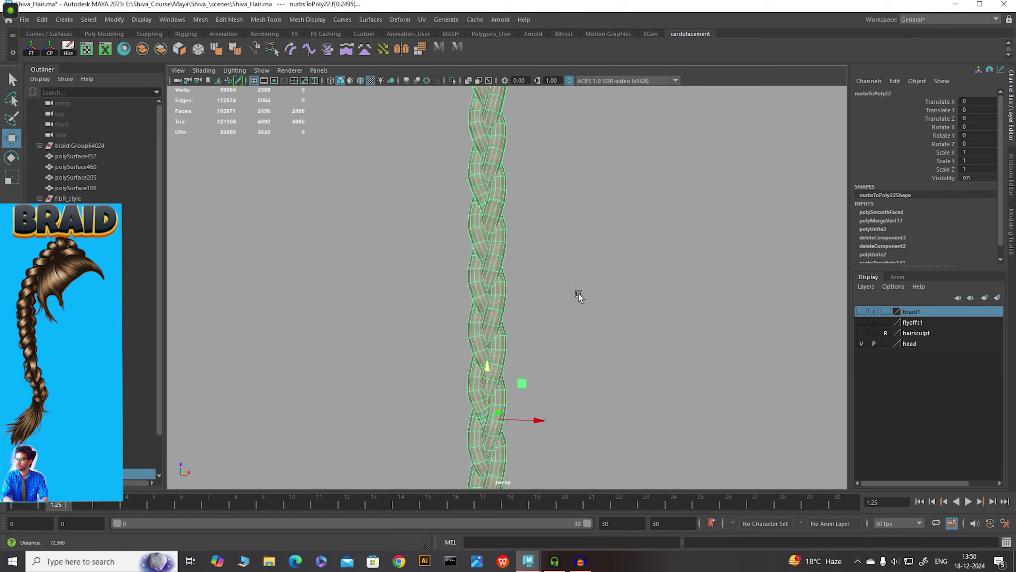
{"action": "key", "text": "ctrl+z"}
Insert an edge loop across one strand bend on each side of the braid's middle section
{"action": "right_click_drag", "start_coordinate": [578, 293], "coordinate": [592, 311], "text": "alt"}
{"action": "middle_click_drag", "start_coordinate": [593, 311], "coordinate": [634, 334], "text": "alt"}
{"action": "right_click", "coordinate": [531, 246]}
{"action": "right_click_drag", "start_coordinate": [531, 246], "coordinate": [532, 217]}
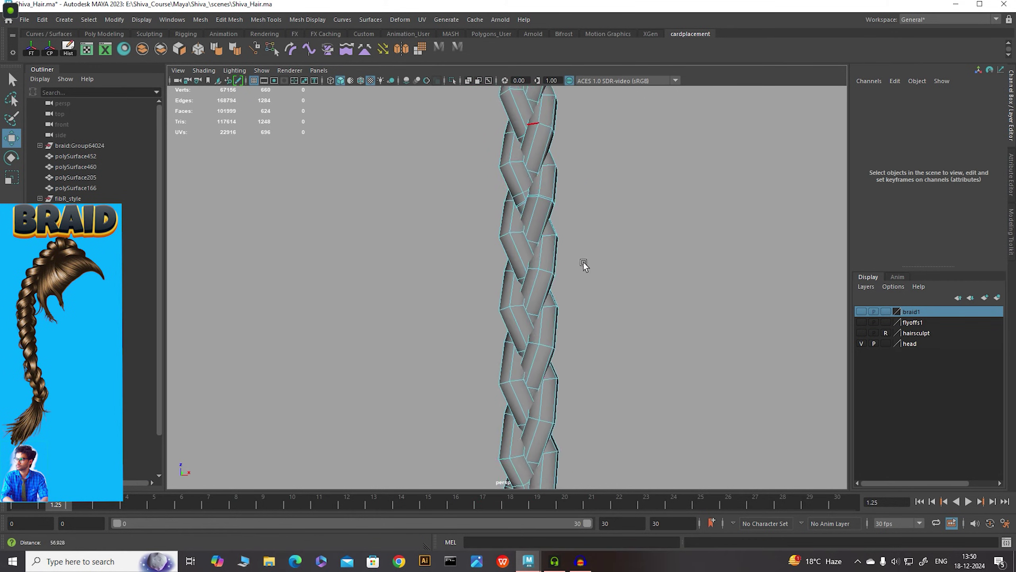
{"action": "right_click_drag", "start_coordinate": [583, 262], "coordinate": [614, 278], "text": "alt"}
{"action": "right_click", "coordinate": [514, 292]}
{"action": "right_click_drag", "start_coordinate": [514, 293], "coordinate": [528, 216]}
{"action": "right_click", "coordinate": [514, 290], "text": "shift"}
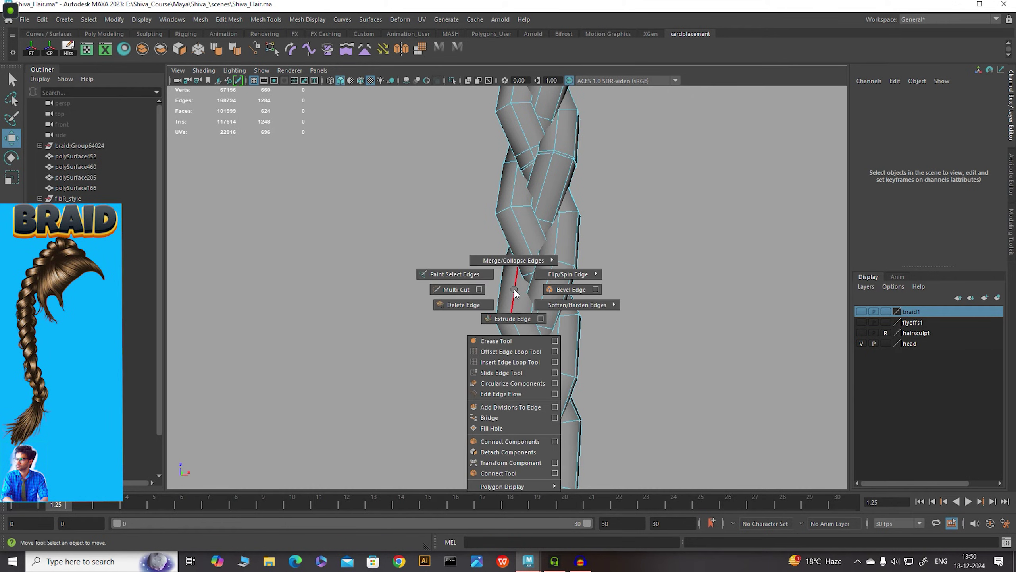
{"action": "left_click", "coordinate": [513, 361]}
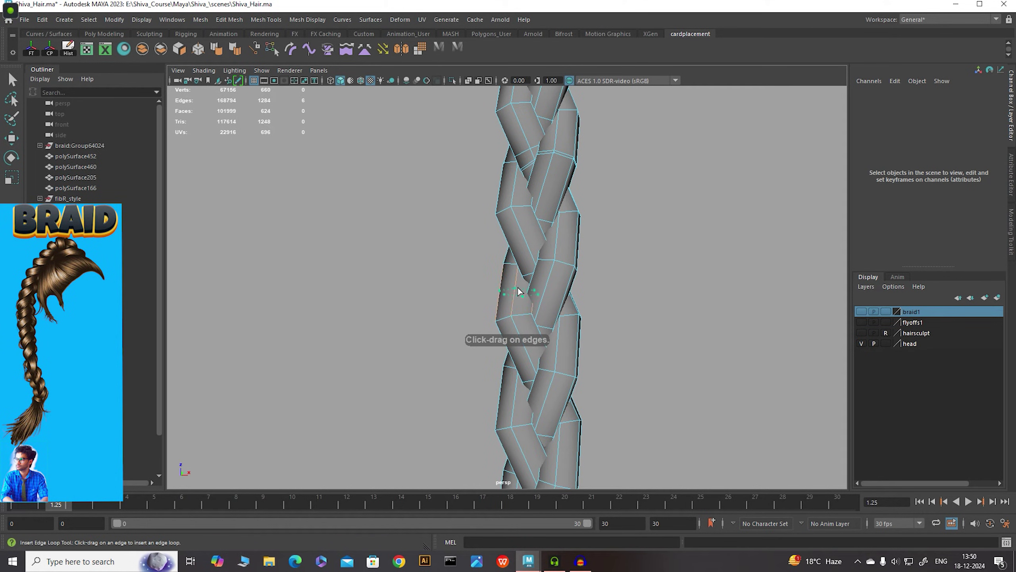
{"action": "left_click", "coordinate": [517, 291]}
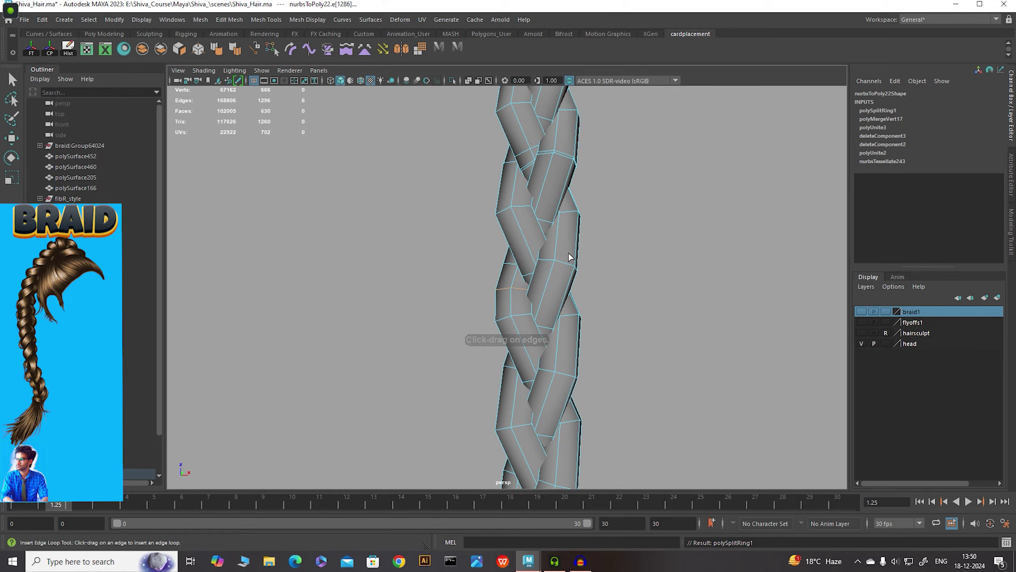
{"action": "left_click", "coordinate": [581, 244]}
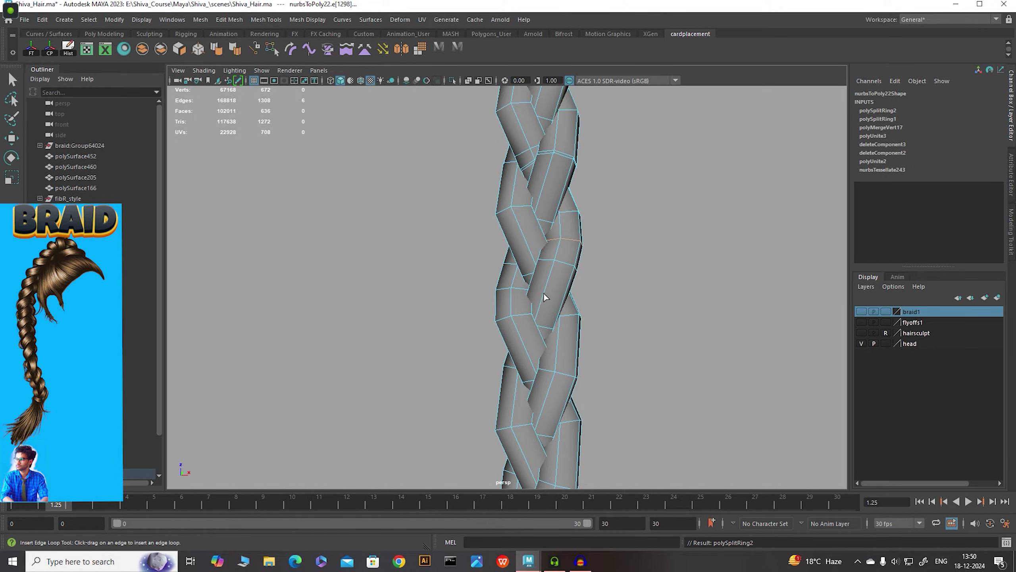
Insert three more edge loops across the neighbouring strand sections and return to object mode with the braid selected
{"action": "left_click", "coordinate": [548, 294]}
{"action": "left_click", "coordinate": [578, 350]}
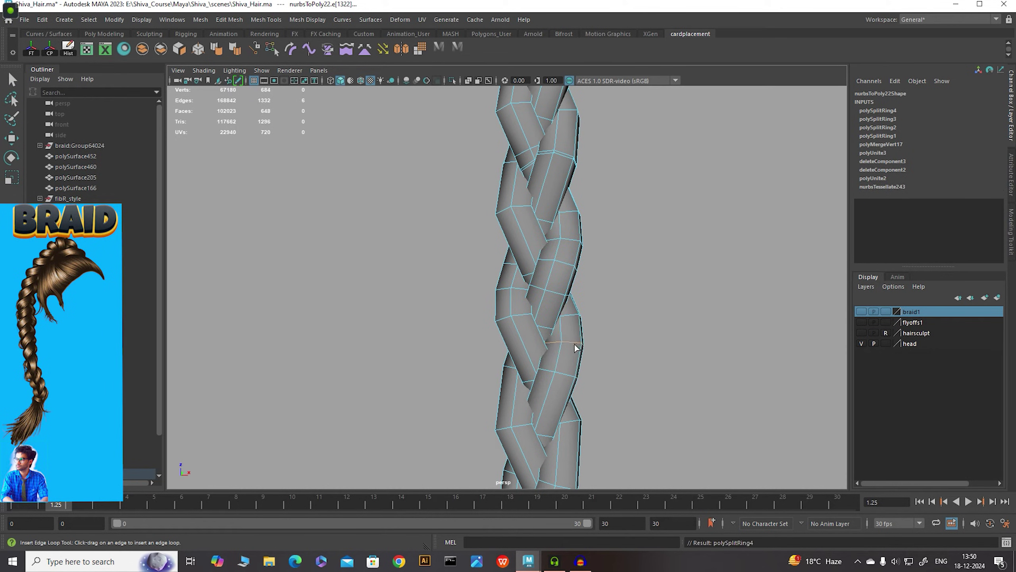
{"action": "left_click", "coordinate": [523, 343]}
{"action": "scroll", "coordinate": [507, 304], "scroll_direction": "down", "scroll_amount": 5}
{"action": "key", "text": "w"}
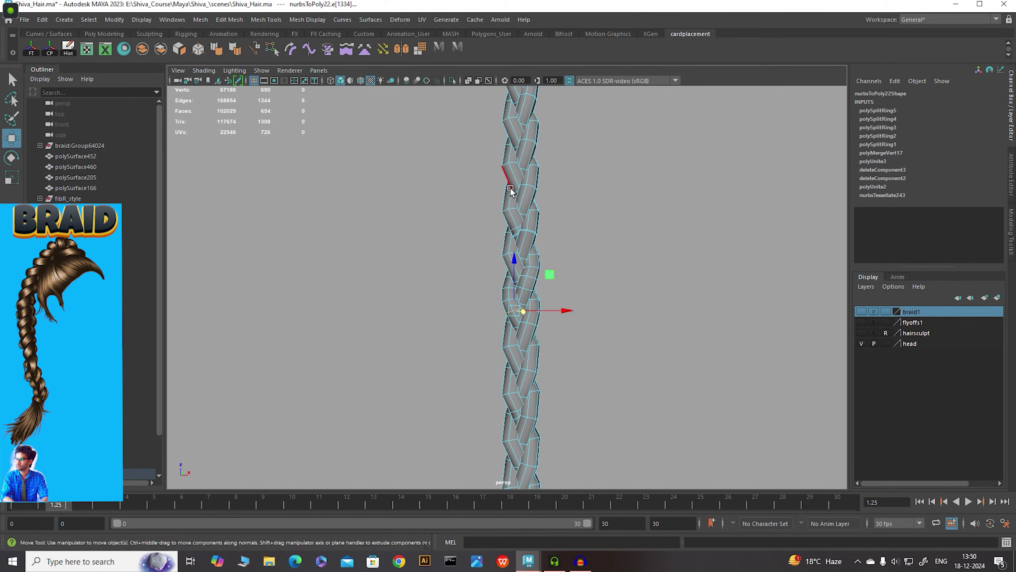
{"action": "right_click_drag", "start_coordinate": [511, 190], "coordinate": [569, 174]}
Examine the full length of the low-poly braid from several angles, relative to the head and the finished braid
{"action": "scroll", "coordinate": [574, 233], "scroll_direction": "down", "scroll_amount": 4}
{"action": "left_click_drag", "start_coordinate": [576, 236], "coordinate": [490, 317], "text": "alt"}
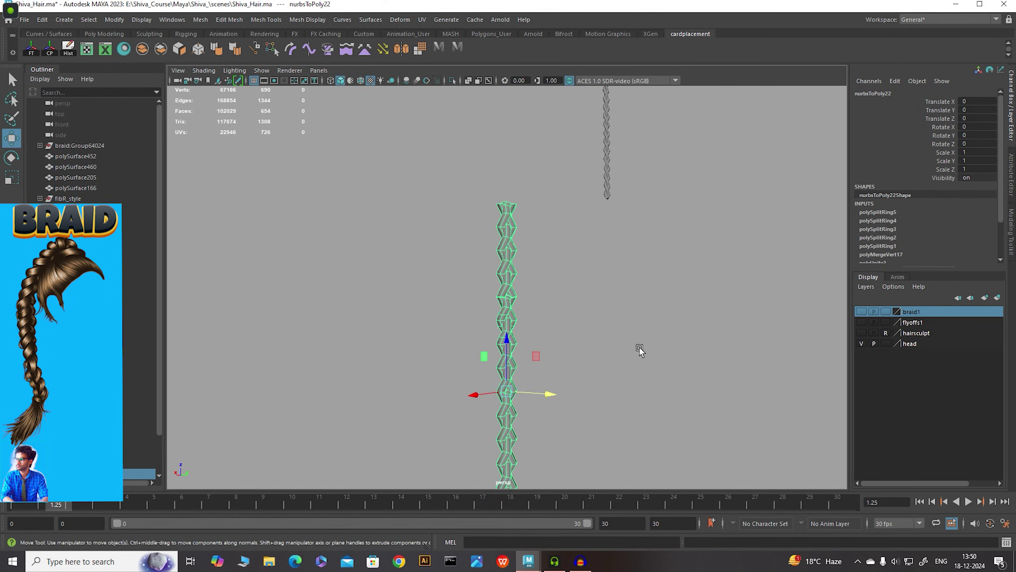
{"action": "scroll", "coordinate": [638, 349], "scroll_direction": "down", "scroll_amount": 5}
{"action": "middle_click_drag", "start_coordinate": [469, 330], "coordinate": [490, 259], "text": "alt"}
{"action": "left_click_drag", "start_coordinate": [491, 259], "coordinate": [569, 258], "text": "alt"}
{"action": "middle_click_drag", "start_coordinate": [569, 258], "coordinate": [575, 277], "text": "alt"}
{"action": "left_click_drag", "start_coordinate": [574, 276], "coordinate": [470, 349], "text": "alt"}
{"action": "left_click_drag", "start_coordinate": [456, 277], "coordinate": [502, 282], "text": "alt"}
{"action": "scroll", "coordinate": [566, 318], "scroll_direction": "up", "scroll_amount": 6}
{"action": "middle_click_drag", "start_coordinate": [567, 319], "coordinate": [536, 266], "text": "alt"}
{"action": "scroll", "coordinate": [536, 266], "scroll_direction": "down", "scroll_amount": 2}
{"action": "scroll", "coordinate": [536, 267], "scroll_direction": "down", "scroll_amount": 2}
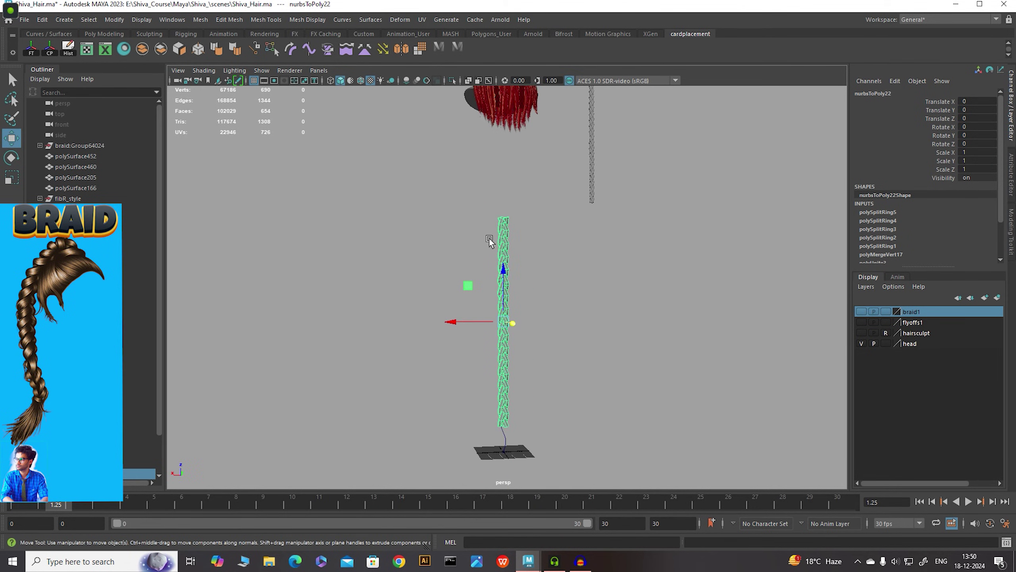
{"action": "left_click_drag", "start_coordinate": [491, 241], "coordinate": [555, 253], "text": "alt"}
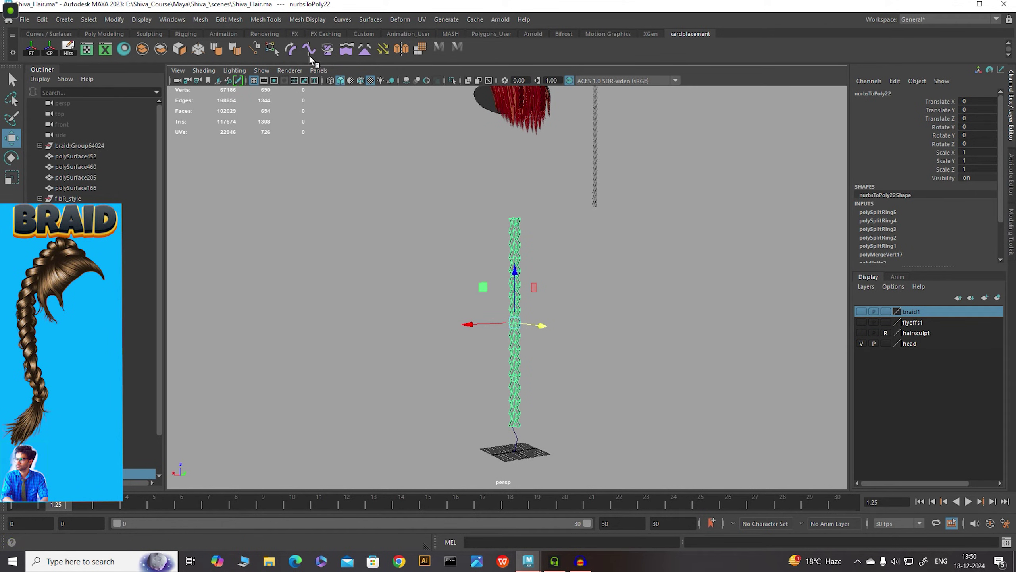
Apply a nonlinear Bend deformer to the combined braid mesh
{"action": "left_click", "coordinate": [406, 20]}
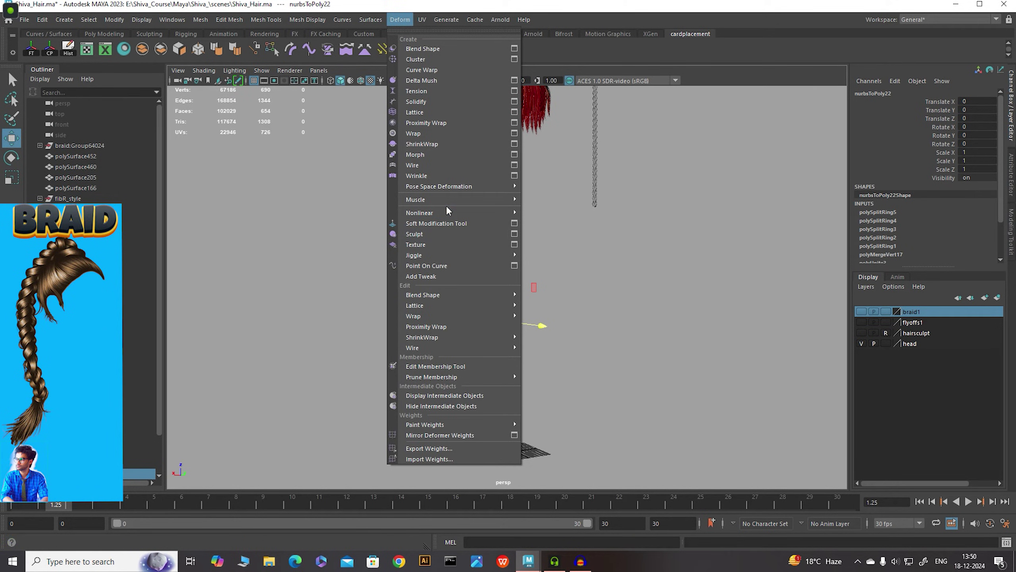
{"action": "mouse_move", "coordinate": [451, 217]}
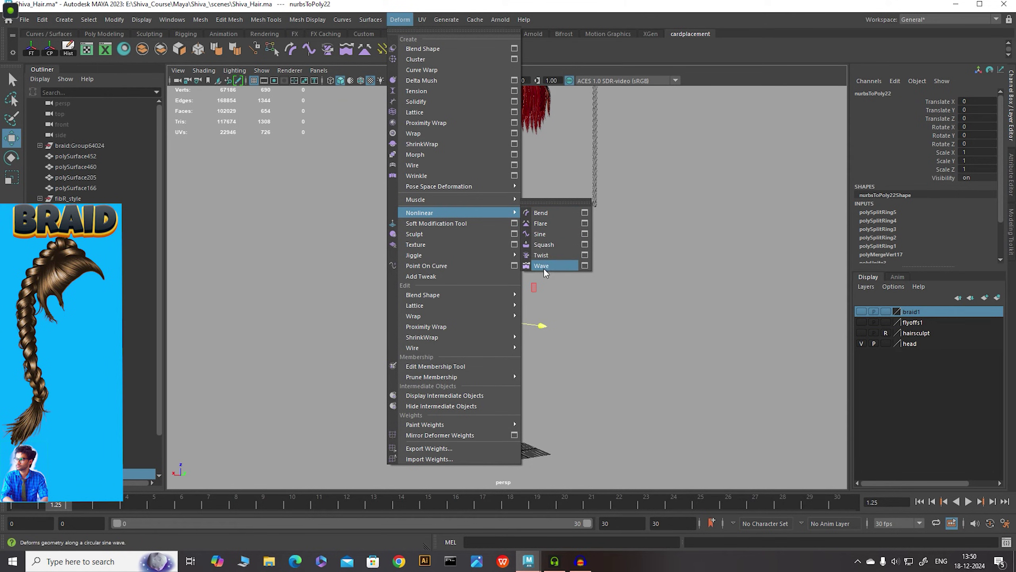
{"action": "left_click", "coordinate": [334, 206]}
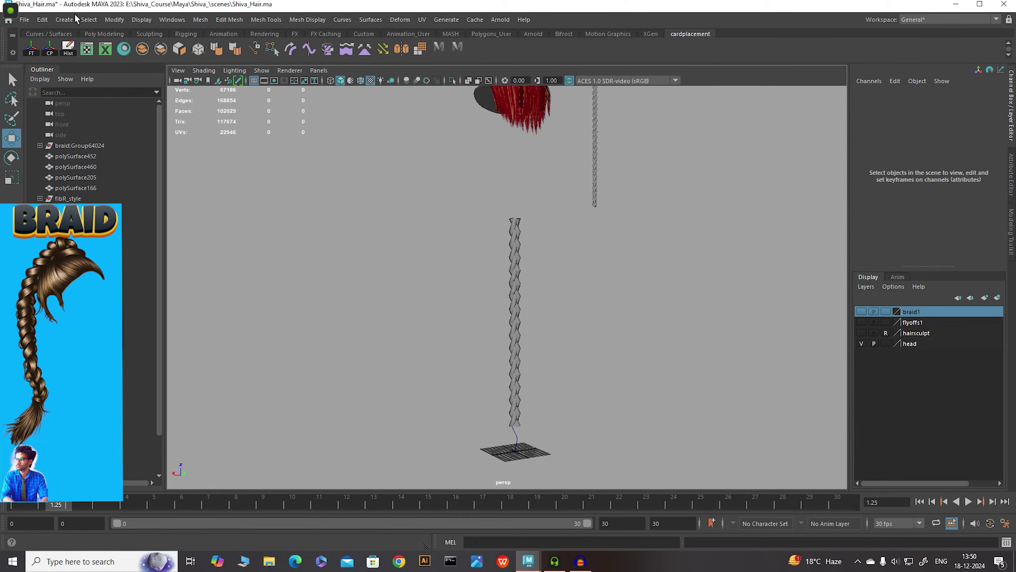
{"action": "left_click", "coordinate": [516, 249]}
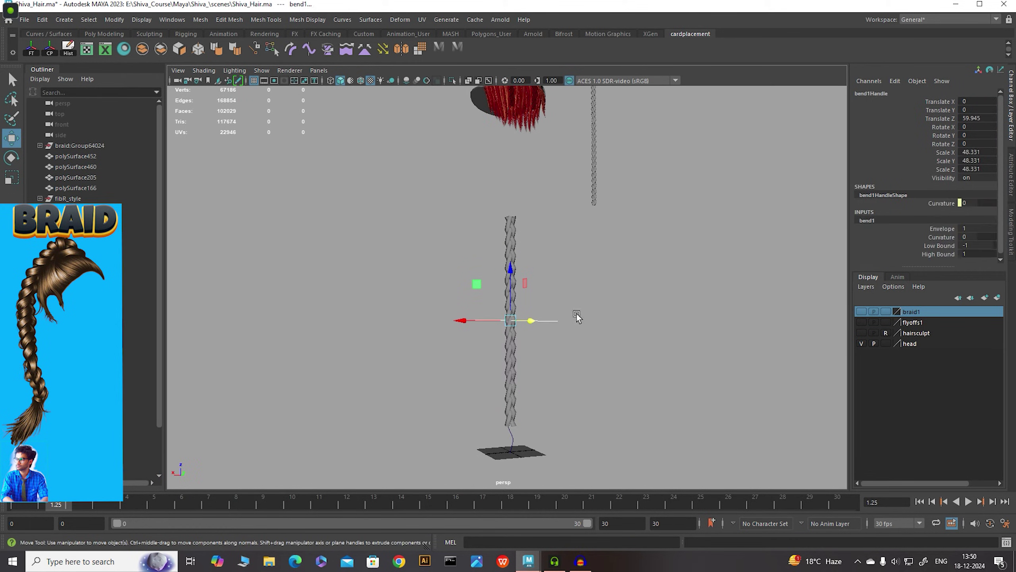
Rotate the bend deformer handle about -90 degrees in X to align it with the braid's length
{"action": "left_click_drag", "start_coordinate": [576, 316], "coordinate": [591, 348], "text": "alt"}
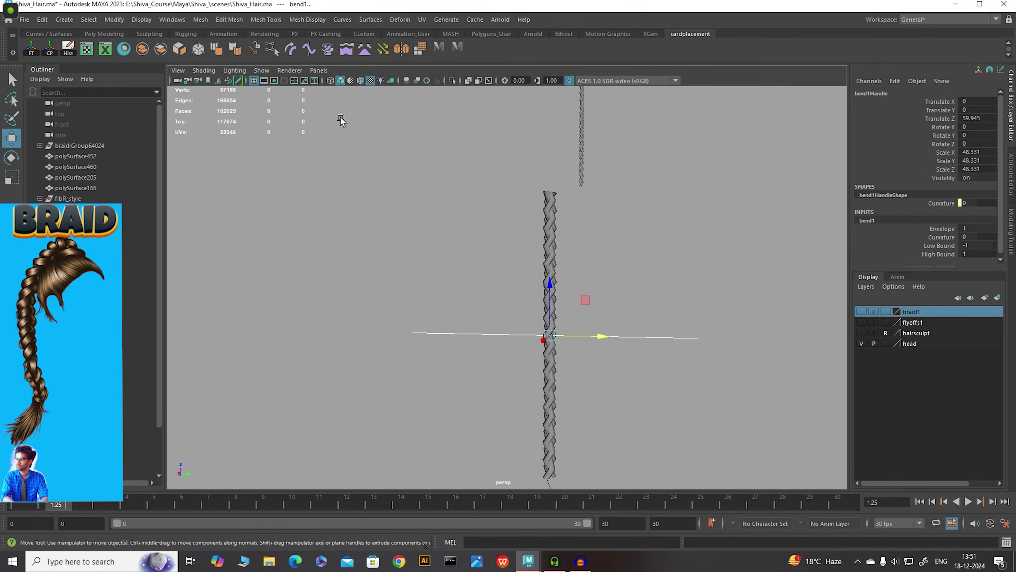
{"action": "left_click_drag", "start_coordinate": [576, 277], "coordinate": [619, 302], "text": "alt"}
{"action": "key", "text": "e"}
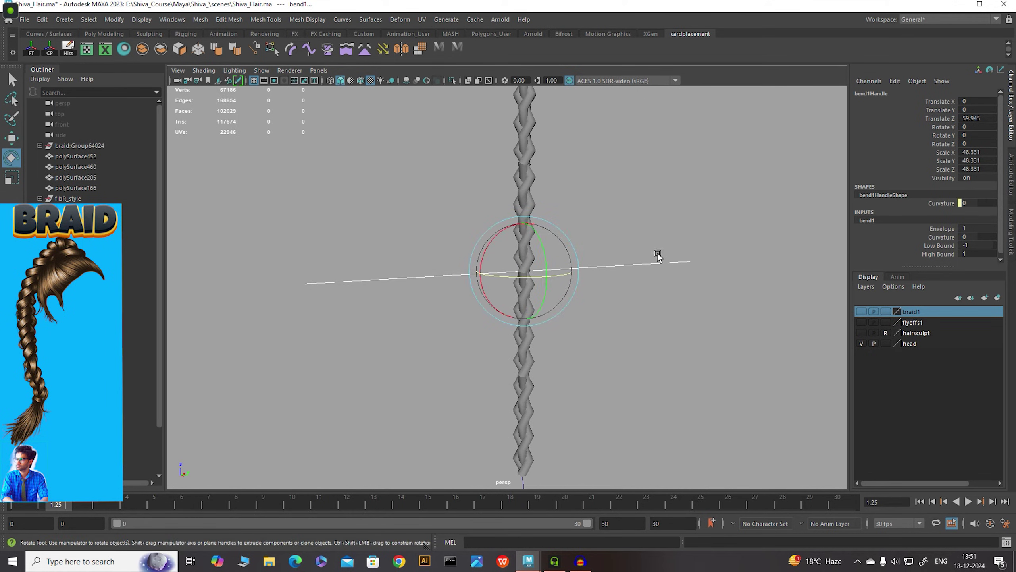
{"action": "left_click_drag", "start_coordinate": [657, 252], "coordinate": [538, 322], "text": "alt"}
{"action": "key", "text": "w"}
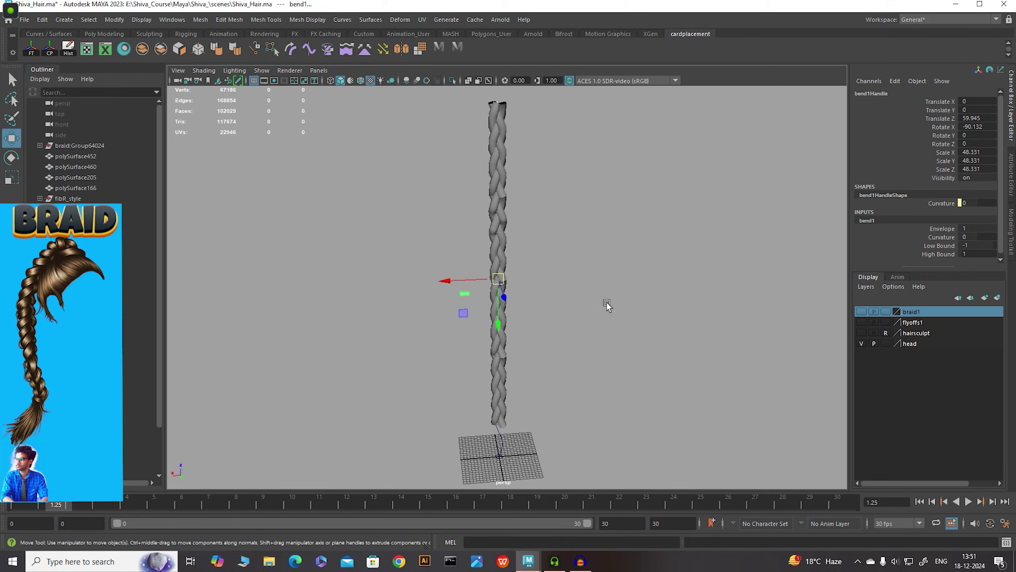
Open the bend deformer's attributes and set the curvature to about -38.57 and the low bound to about -0.77
{"action": "key", "text": "ctrl+a"}
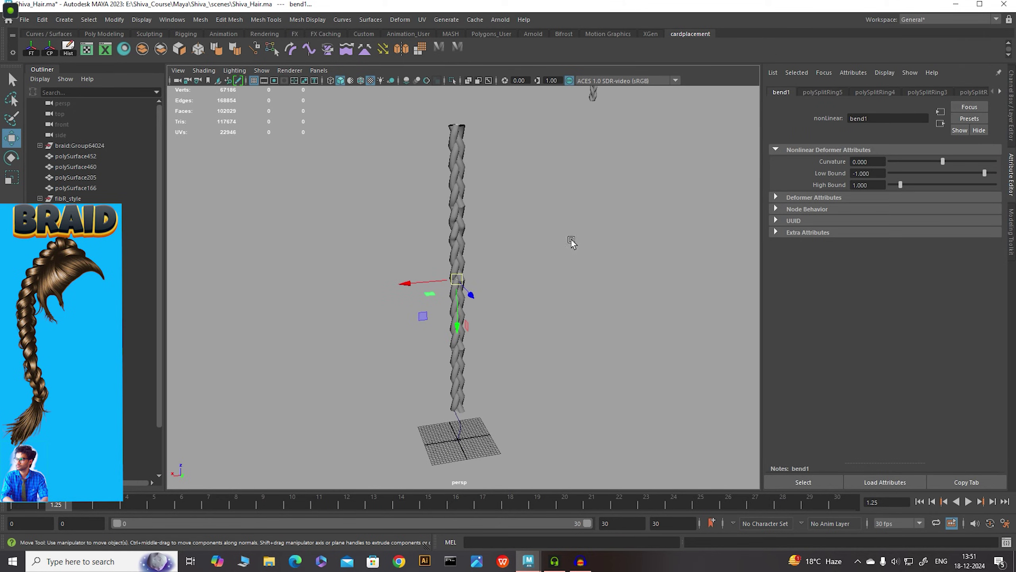
{"action": "left_click_drag", "start_coordinate": [572, 240], "coordinate": [604, 243], "text": "alt"}
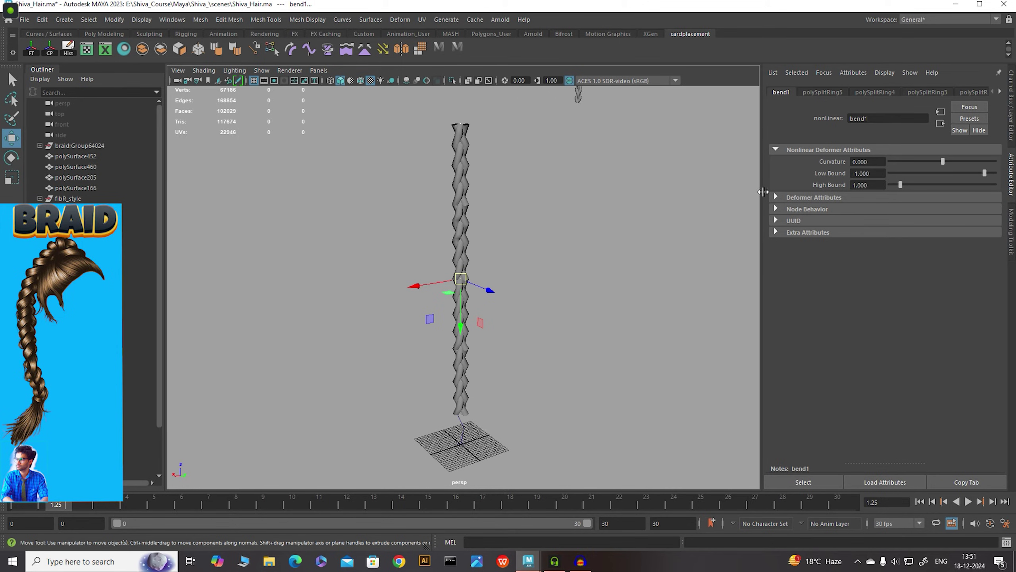
{"action": "left_click_drag", "start_coordinate": [588, 215], "coordinate": [613, 216], "text": "alt"}
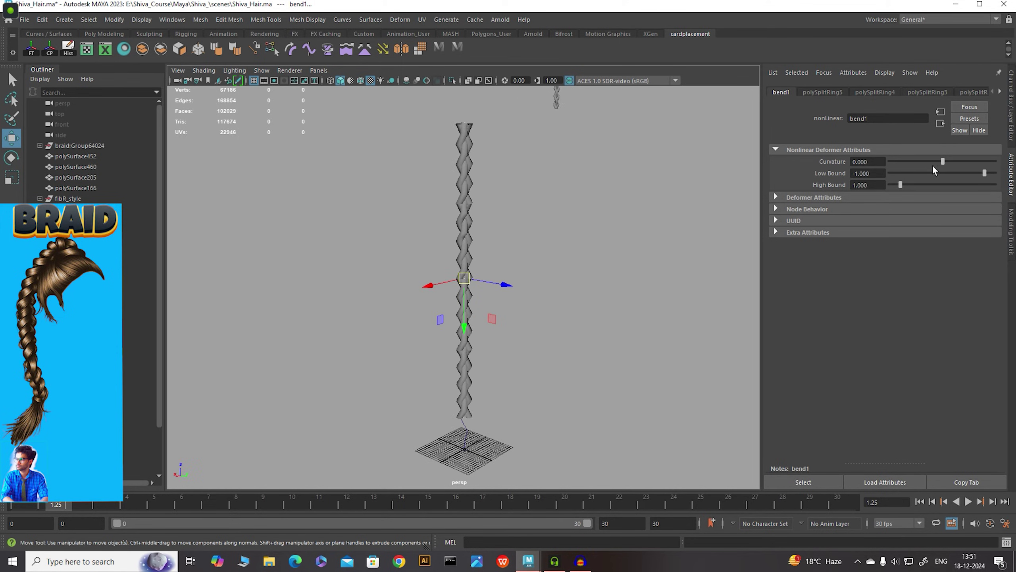
{"action": "left_click_drag", "start_coordinate": [942, 161], "coordinate": [986, 173]}
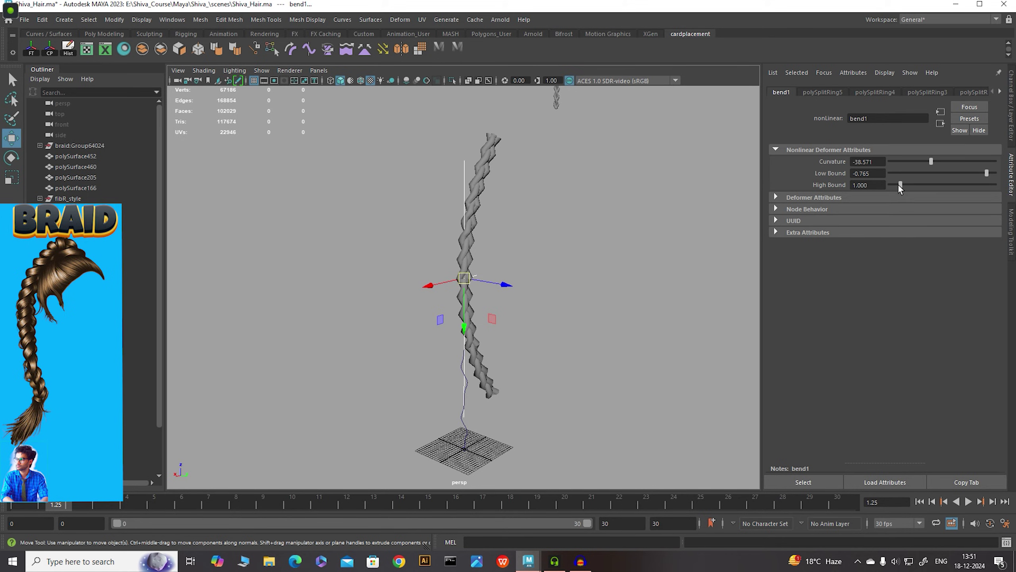
Set the bend's high bound to 0 and its low bound to about -0.05
{"action": "mouse_move", "coordinate": [900, 184]}
{"action": "left_mouse_down"}
{"action": "mouse_move", "coordinate": [909, 182]}
{"action": "mouse_move", "coordinate": [891, 185]}
{"action": "mouse_move", "coordinate": [920, 184]}
{"action": "mouse_move", "coordinate": [881, 177]}
{"action": "left_mouse_up"}
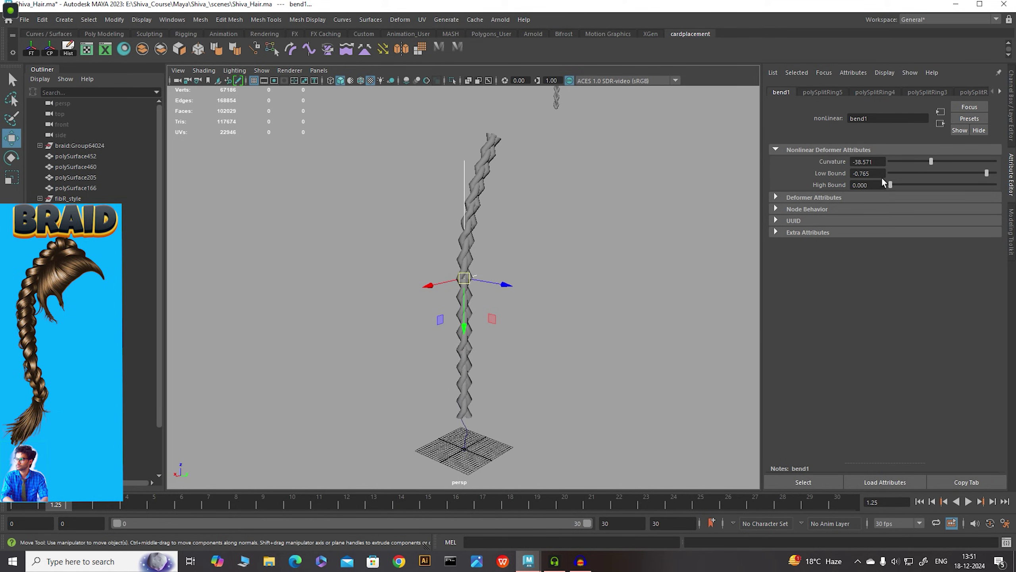
{"action": "left_click_drag", "start_coordinate": [987, 171], "coordinate": [995, 173]}
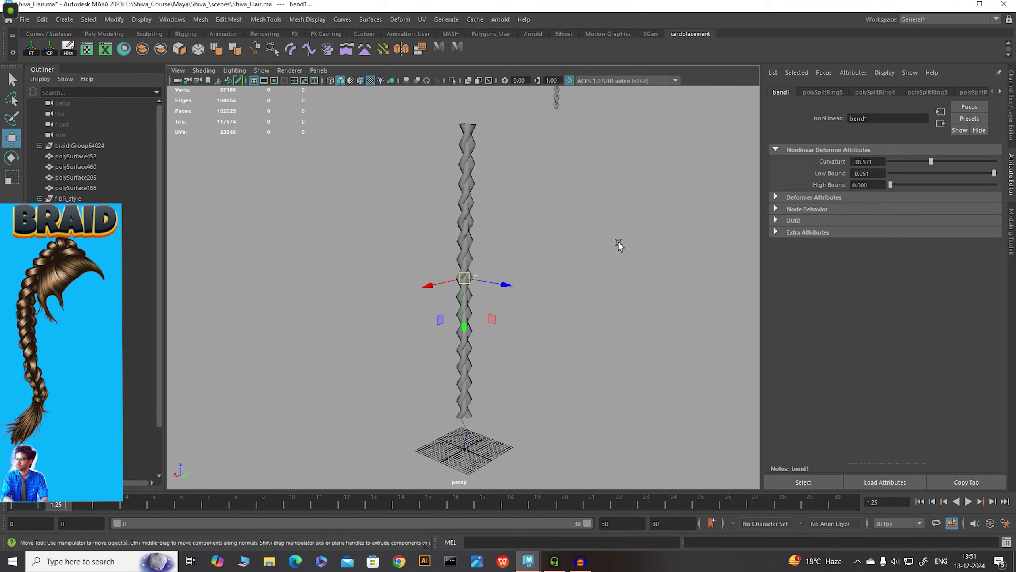
{"action": "left_click_drag", "start_coordinate": [617, 243], "coordinate": [562, 233], "text": "alt"}
{"action": "right_click_drag", "start_coordinate": [562, 233], "coordinate": [650, 313], "text": "alt"}
{"action": "left_click_drag", "start_coordinate": [650, 317], "coordinate": [565, 284], "text": "alt"}
{"action": "scroll", "coordinate": [485, 267], "scroll_direction": "down", "scroll_amount": 3}
{"action": "left_click_drag", "start_coordinate": [484, 268], "coordinate": [543, 286], "text": "alt"}
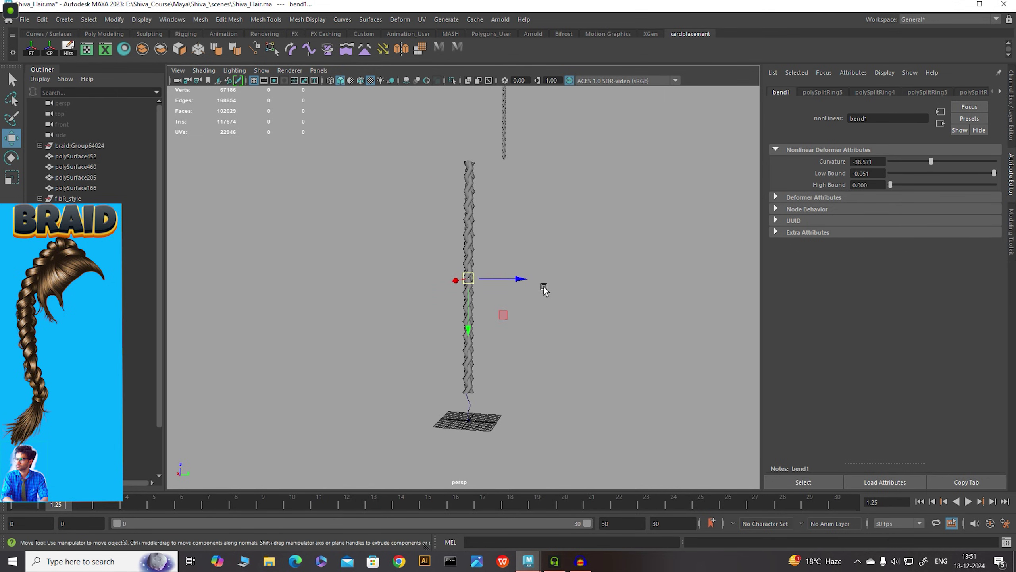
Set the bend's low bound to about -1.33 and its curvature to -180 to curl one end of the braid
{"action": "mouse_move", "coordinate": [994, 173]}
{"action": "left_mouse_down"}
{"action": "mouse_move", "coordinate": [948, 174]}
{"action": "mouse_move", "coordinate": [980, 174]}
{"action": "left_mouse_up"}
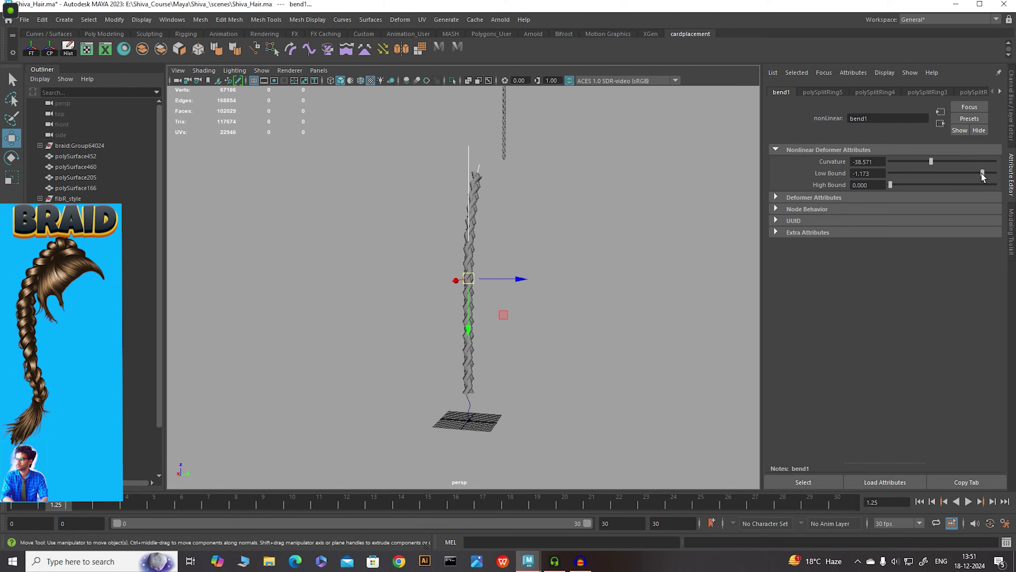
{"action": "left_click_drag", "start_coordinate": [680, 241], "coordinate": [546, 237], "text": "alt"}
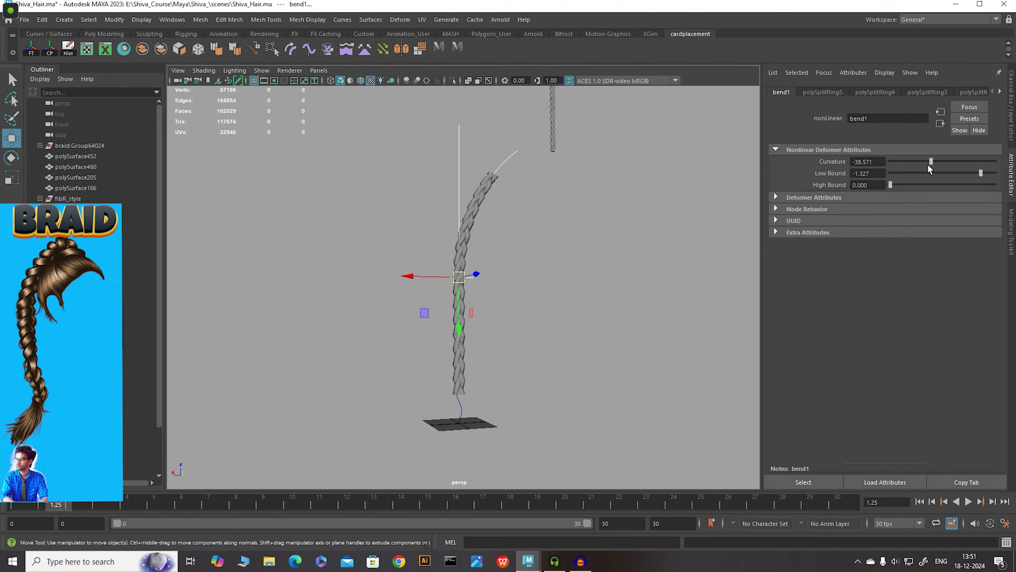
{"action": "left_click_drag", "start_coordinate": [928, 162], "coordinate": [876, 160]}
{"action": "left_click_drag", "start_coordinate": [656, 244], "coordinate": [594, 228], "text": "alt"}
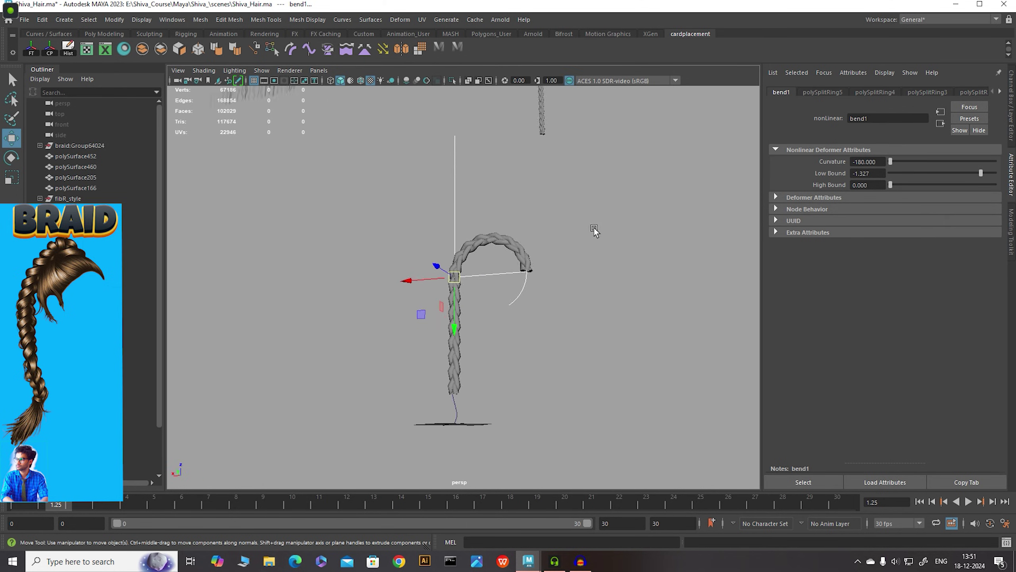
Raise the bend's high bound to about 3.67 so the other half of the braid bends too
{"action": "right_click_drag", "start_coordinate": [594, 228], "coordinate": [701, 245], "text": "alt"}
{"action": "left_click_drag", "start_coordinate": [891, 185], "coordinate": [928, 185]}
{"action": "left_click_drag", "start_coordinate": [699, 250], "coordinate": [520, 292], "text": "alt"}
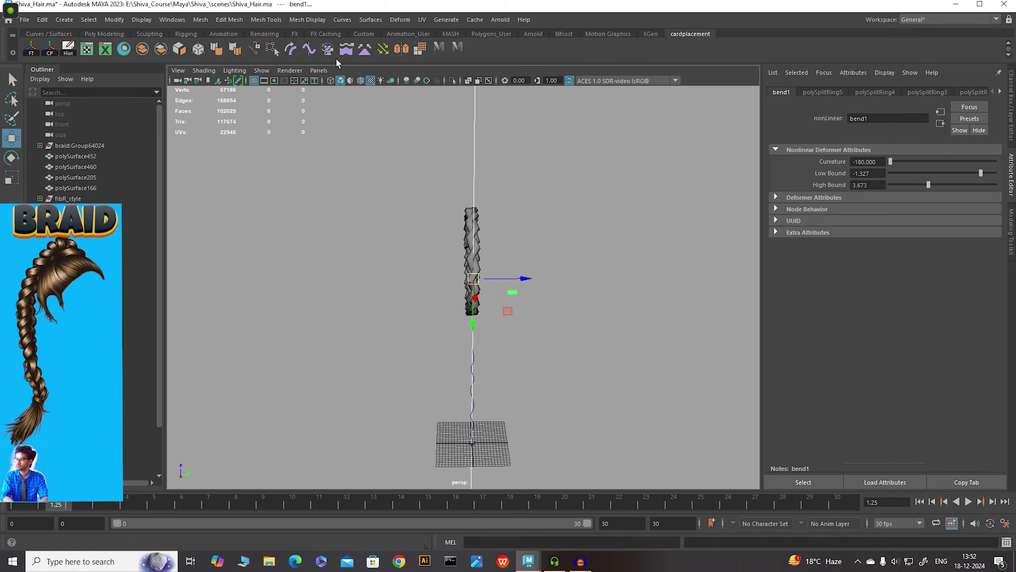
Shape the braid into an open arc with high bound about 1.43, low bound about -6.48 and curvature about -110.2
{"action": "left_click_drag", "start_coordinate": [581, 240], "coordinate": [424, 244], "text": "alt"}
{"action": "right_click_drag", "start_coordinate": [424, 244], "coordinate": [648, 332], "text": "alt"}
{"action": "left_click_drag", "start_coordinate": [927, 184], "coordinate": [906, 185]}
{"action": "left_click_drag", "start_coordinate": [983, 172], "coordinate": [911, 160]}
{"action": "left_click_drag", "start_coordinate": [648, 263], "coordinate": [649, 300], "text": "alt"}
{"action": "right_click_drag", "start_coordinate": [649, 299], "coordinate": [388, 266], "text": "alt"}
{"action": "left_click_drag", "start_coordinate": [489, 267], "coordinate": [593, 334], "text": "alt"}
{"action": "scroll", "coordinate": [563, 322], "scroll_direction": "up", "scroll_amount": 5}
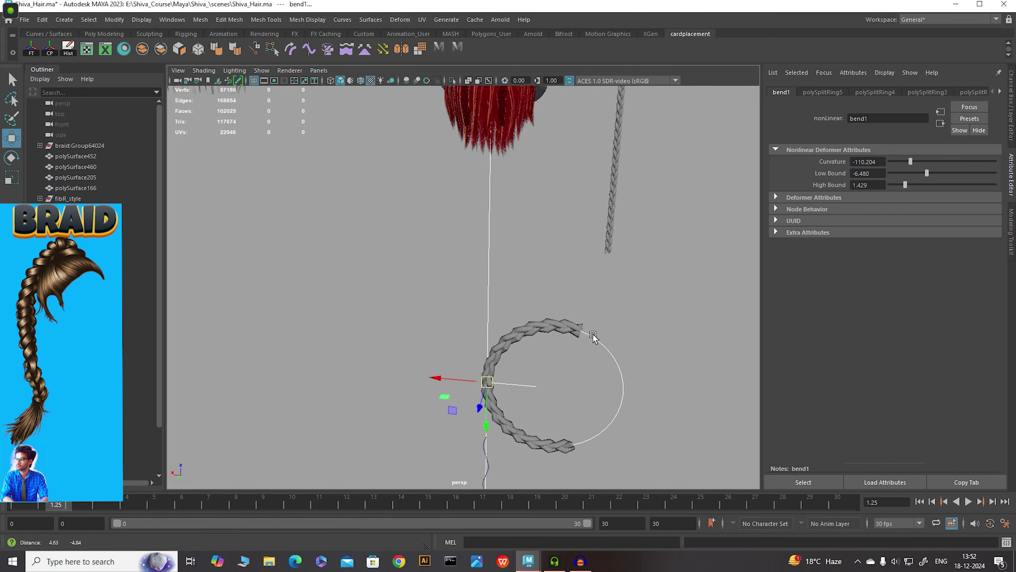
{"action": "middle_click_drag", "start_coordinate": [593, 334], "coordinate": [521, 257], "text": "alt"}
{"action": "left_click_drag", "start_coordinate": [521, 257], "coordinate": [525, 258], "text": "alt"}
{"action": "right_click_drag", "start_coordinate": [634, 320], "coordinate": [516, 283], "text": "alt"}
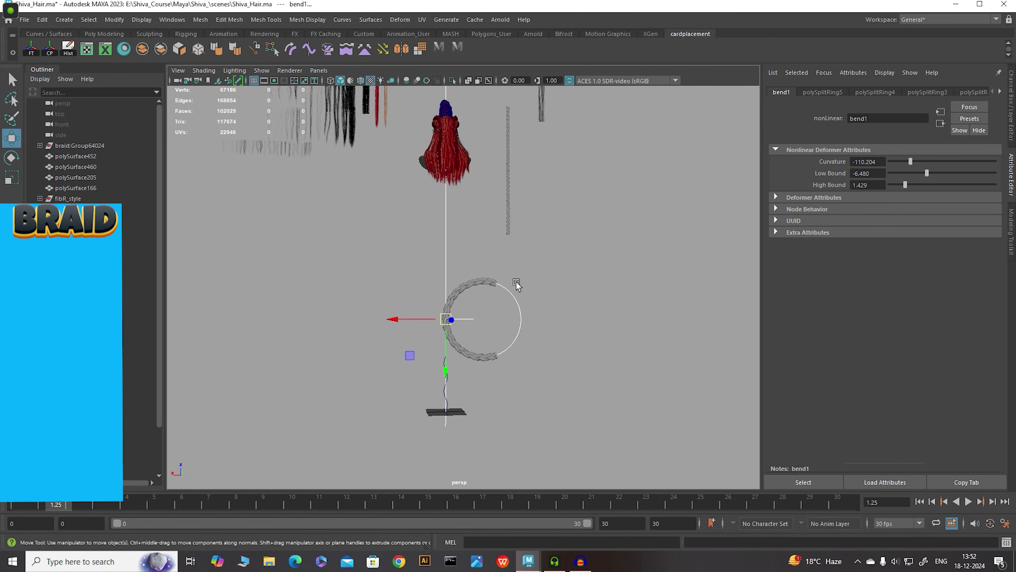
{"action": "key", "text": "alt+z"}
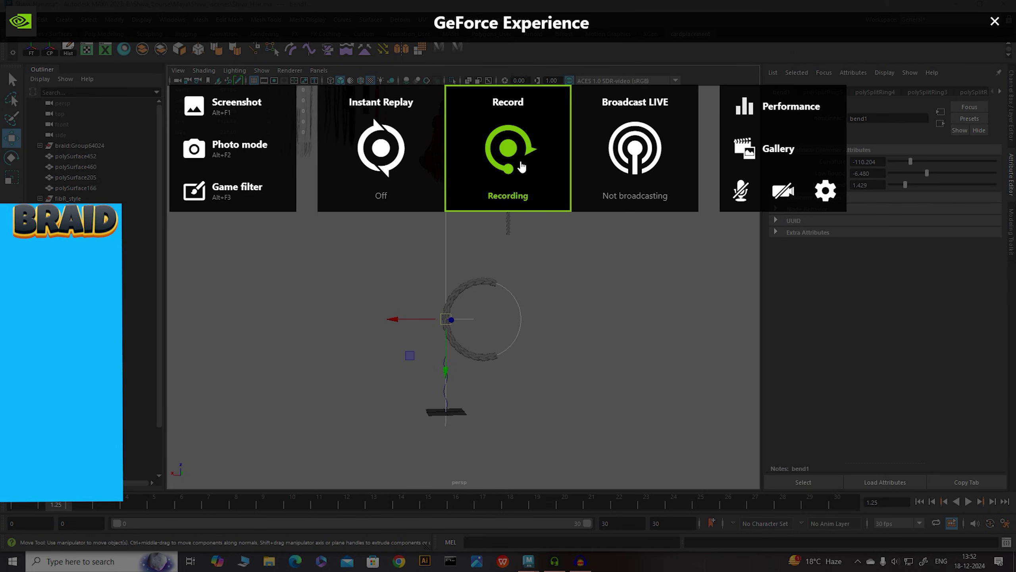